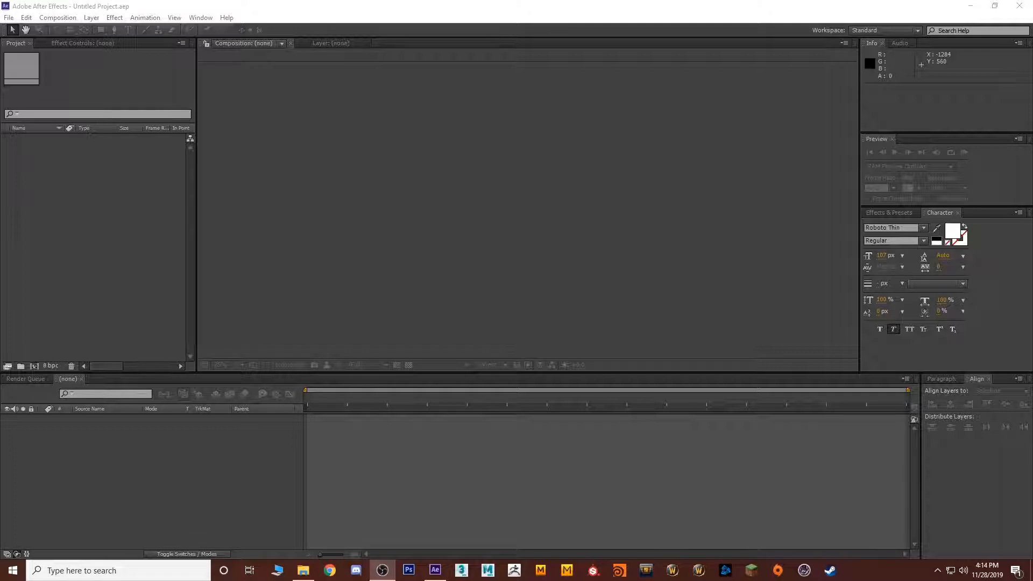
left_click(311, 215)
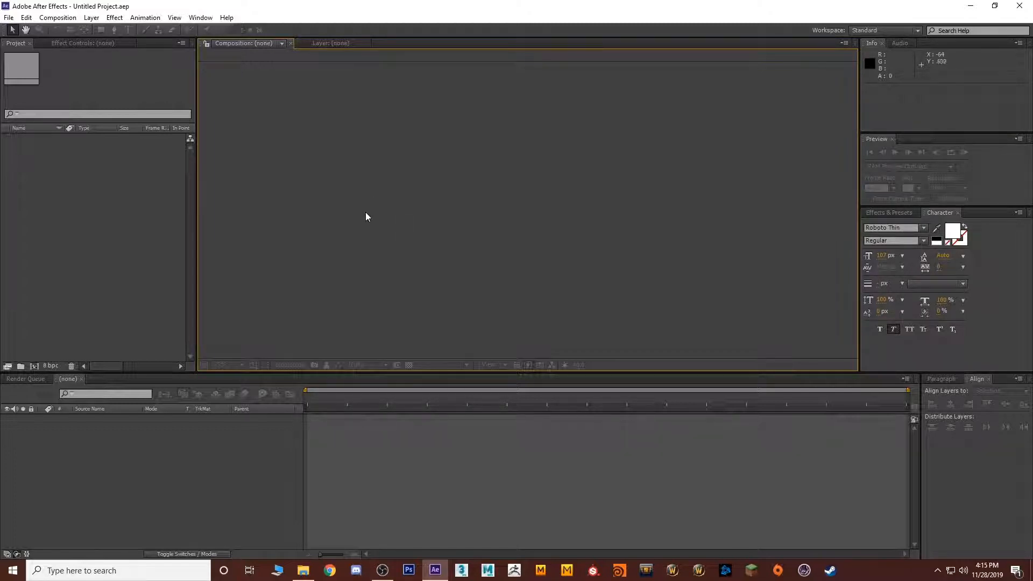
left_click(177, 445)
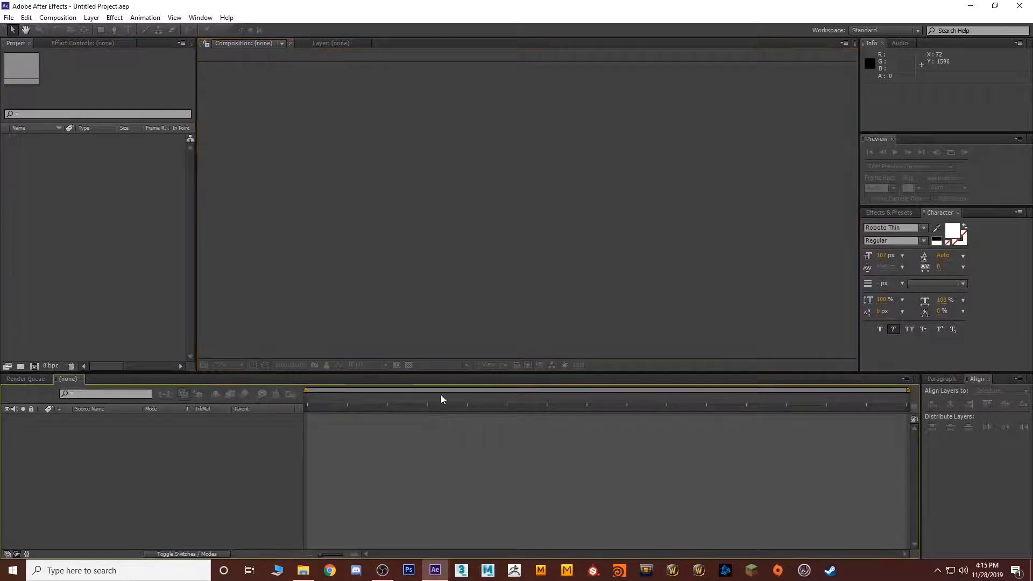
left_click(360, 287)
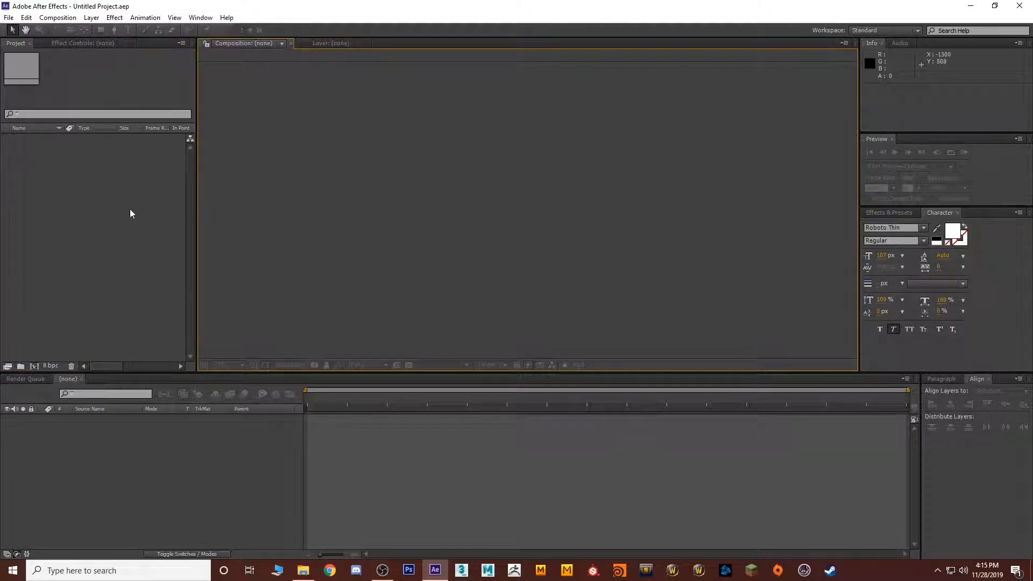
left_click(106, 202)
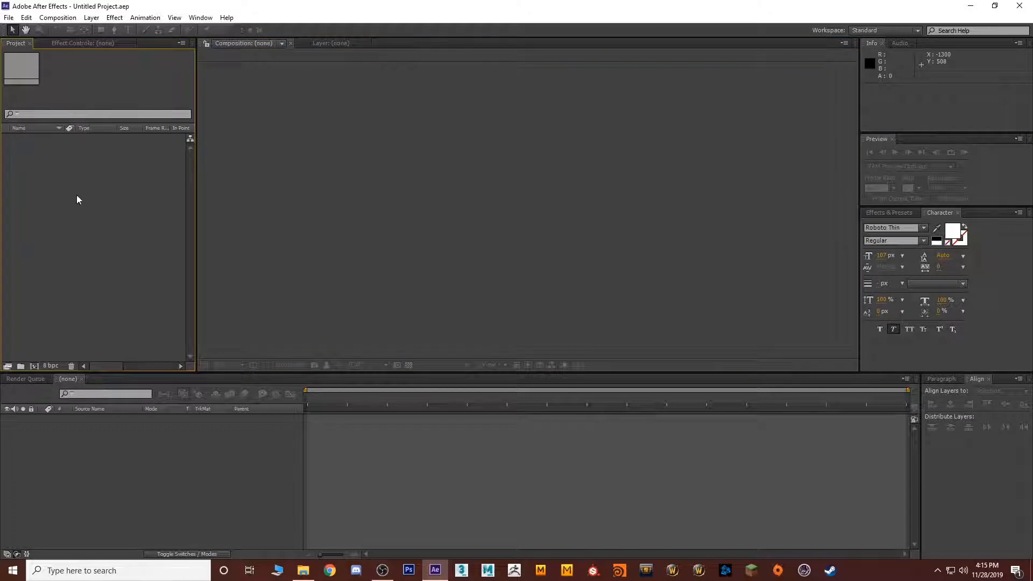
left_click(371, 191)
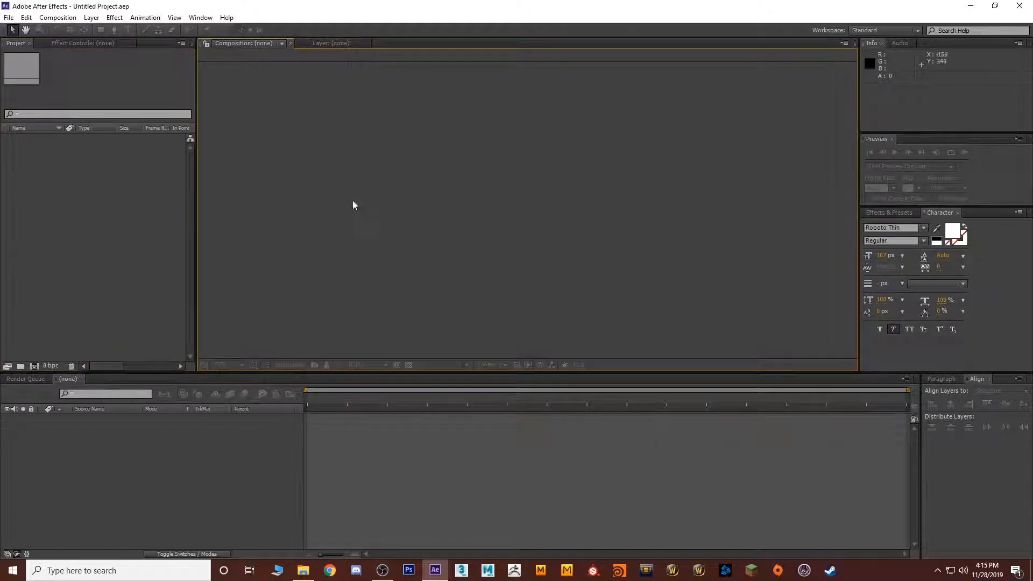
left_click(244, 474)
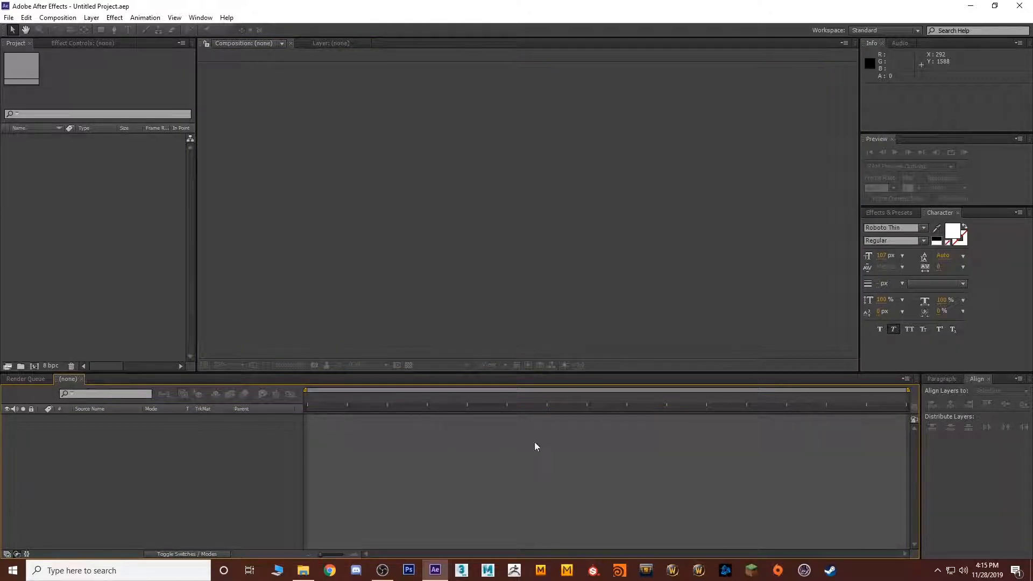
left_click(911, 78)
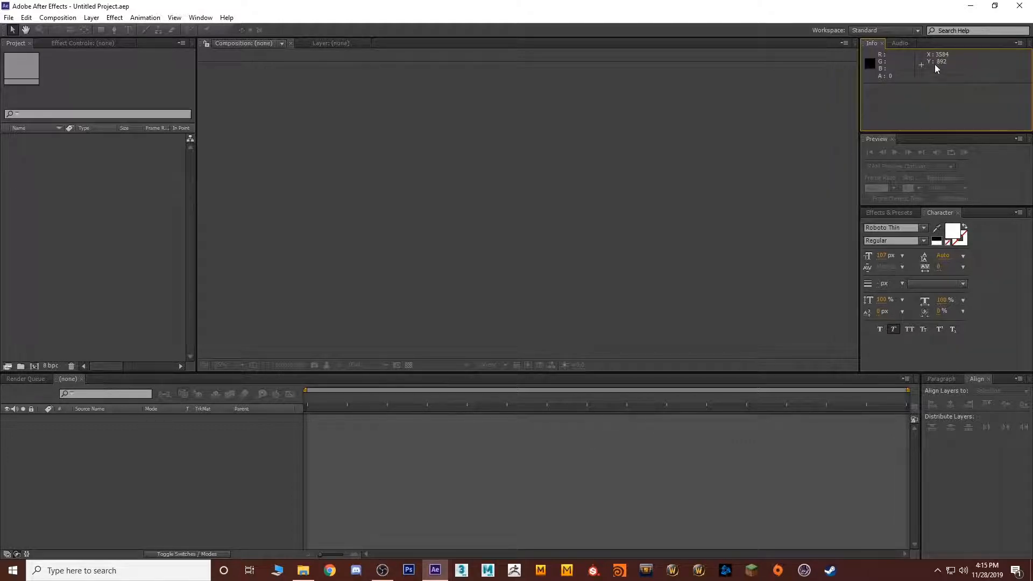
left_click(980, 163)
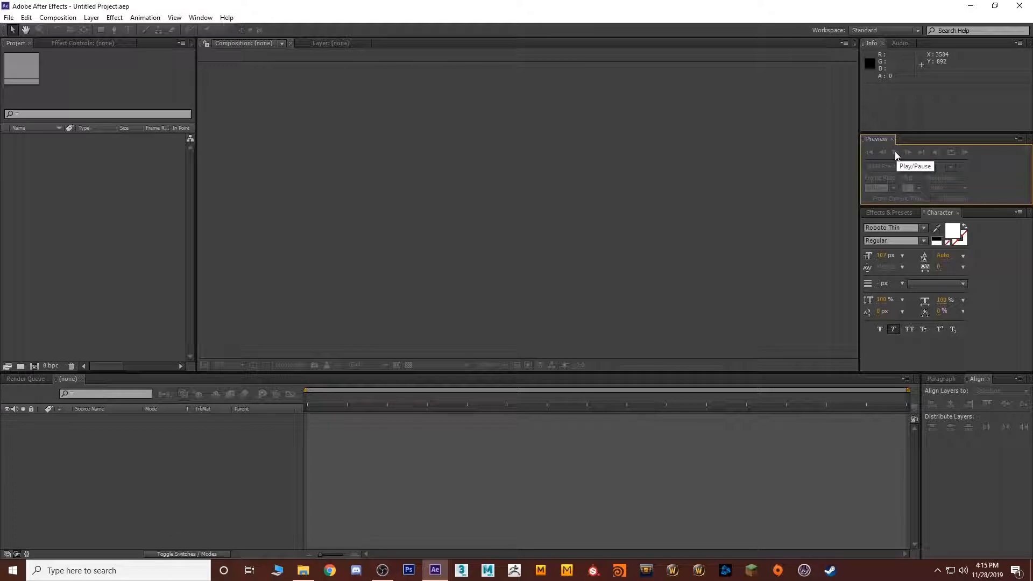
Browse the Color Correction effects in the effects and presets library.
left_click(899, 214)
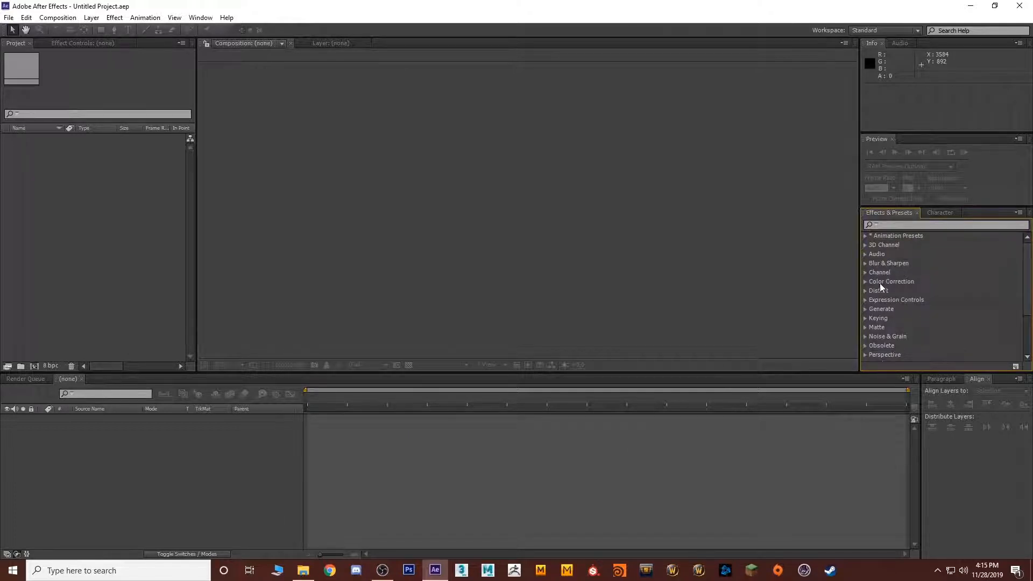
left_click(865, 281)
scroll(901, 281, "down", 2)
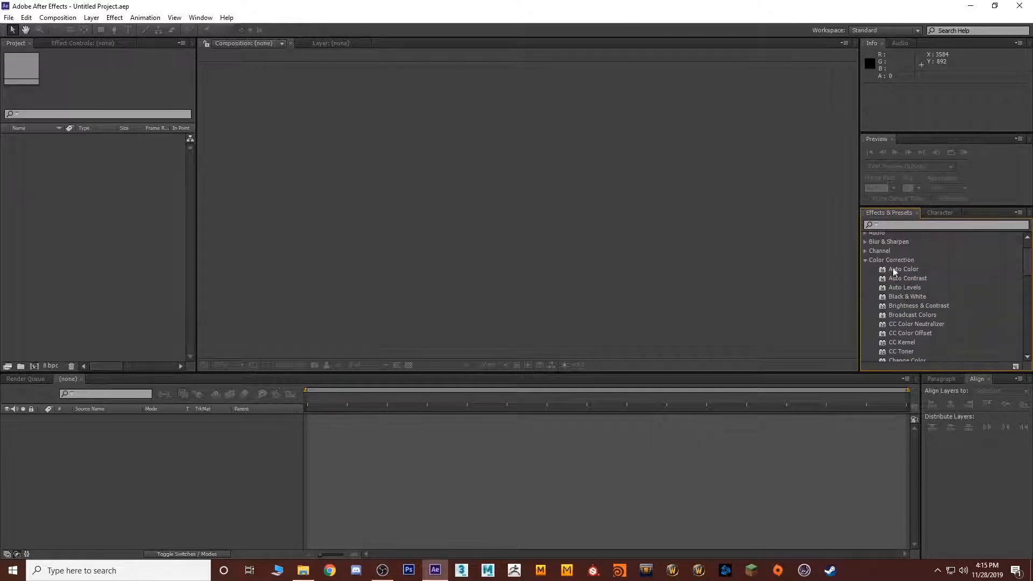
scroll(928, 280, "down", 2)
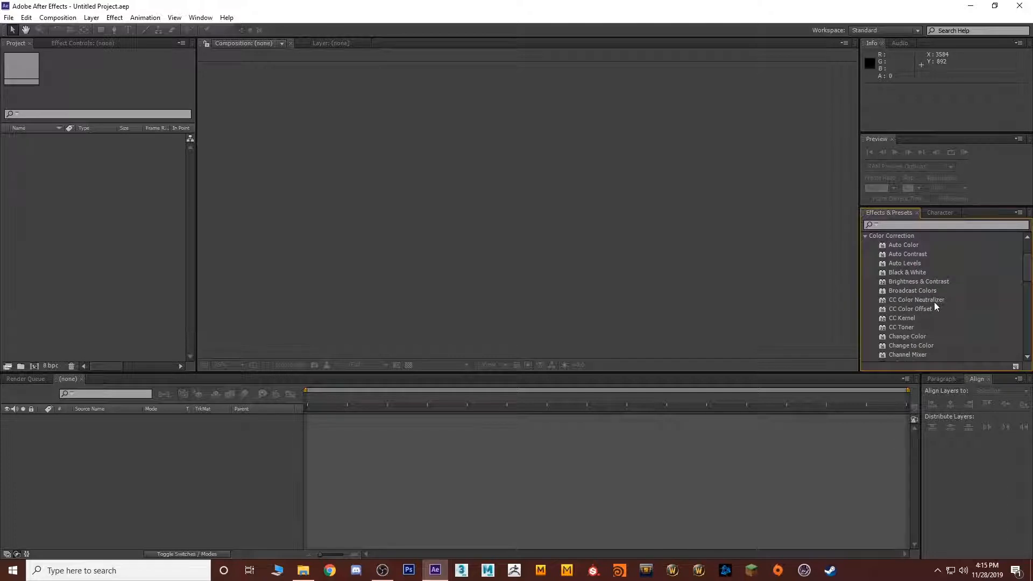
scroll(934, 302, "down", 2)
scroll(909, 312, "down", 4)
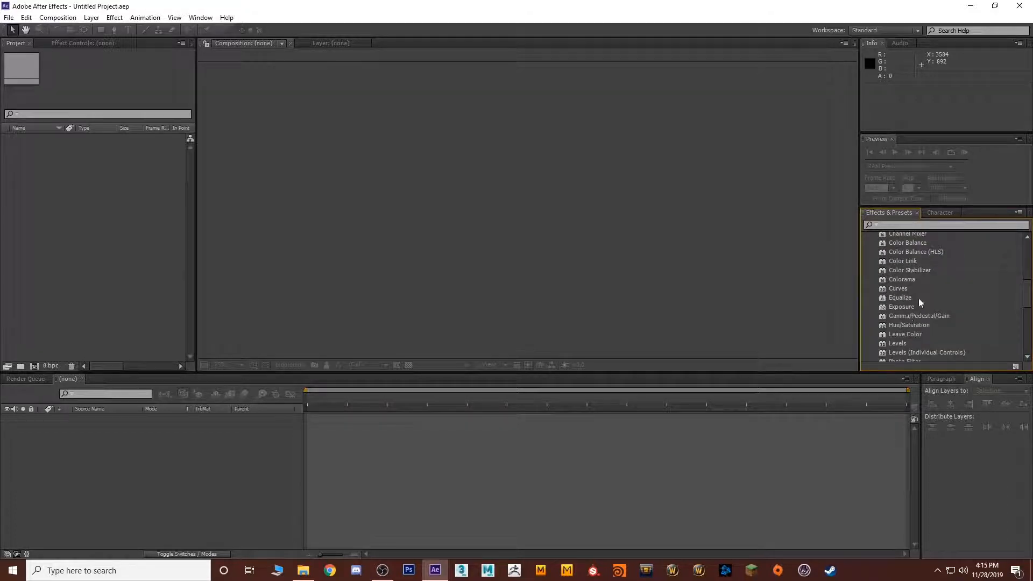
Examine the font and style options for text, followed by the paragraph alignment and layer alignment options.
left_click(939, 213)
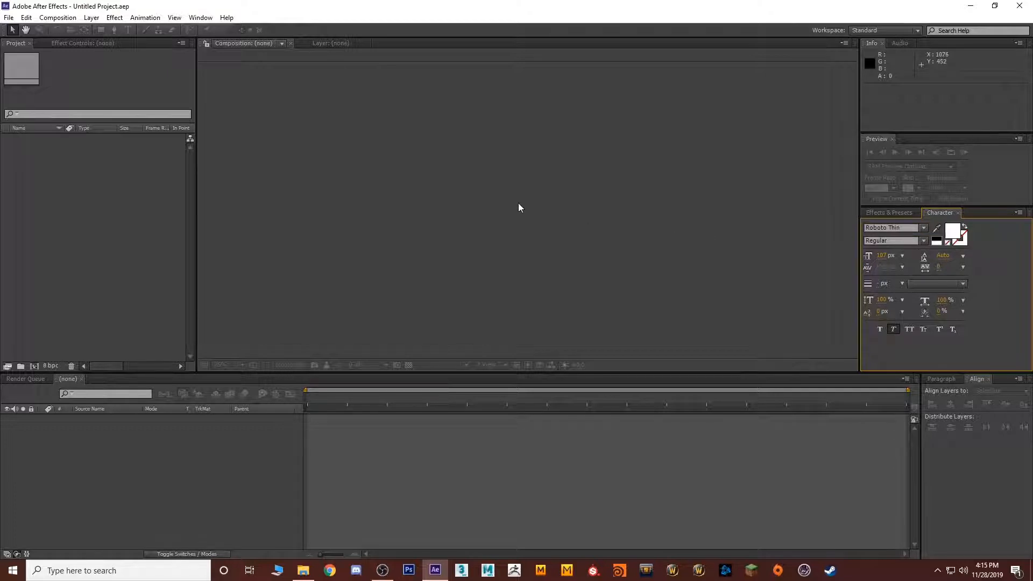
left_click(899, 228)
left_click(901, 241)
left_click(924, 240)
left_click(892, 251)
left_click(936, 379)
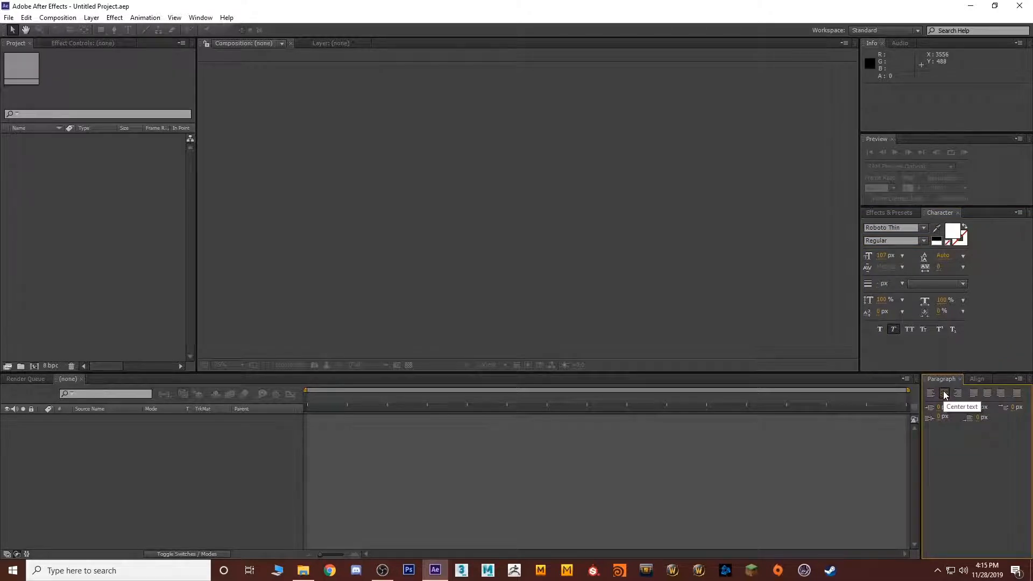
left_click(943, 392)
left_click(957, 397)
left_click(975, 379)
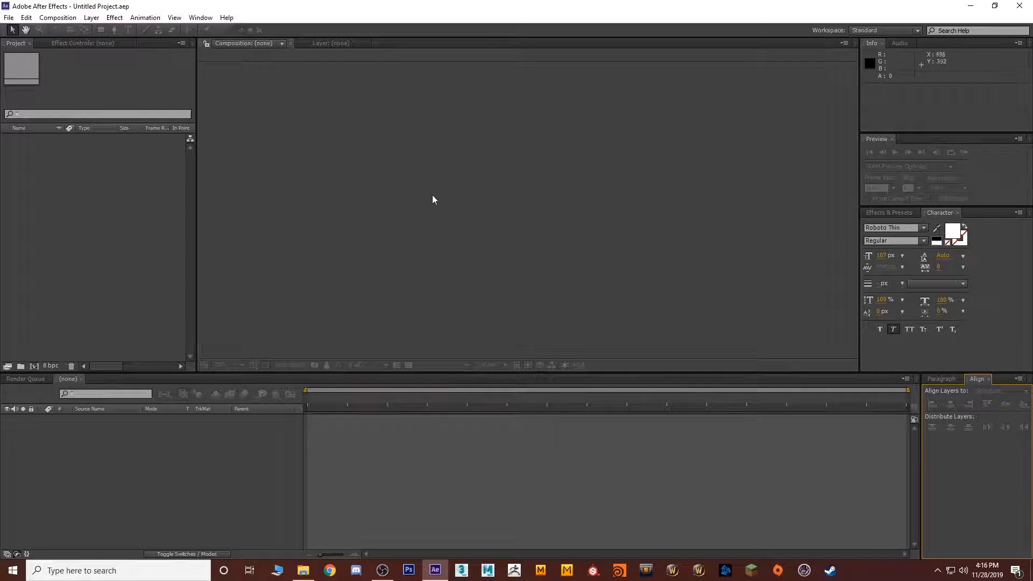
Set up a new composition named "Main Comp" with the HDTV 1080 29.97 preset.
left_click(398, 199)
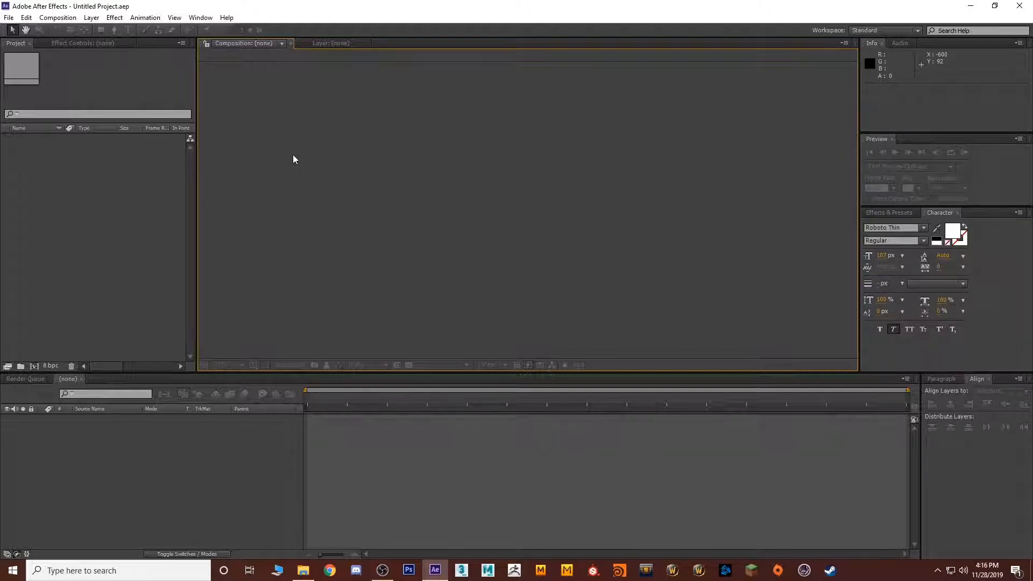
left_click(59, 21)
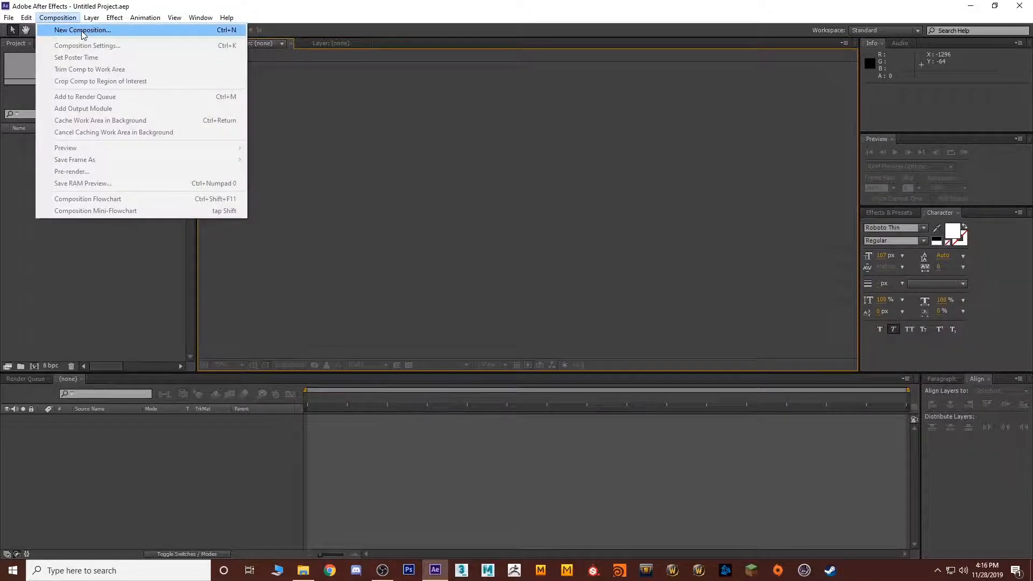
left_click(82, 31)
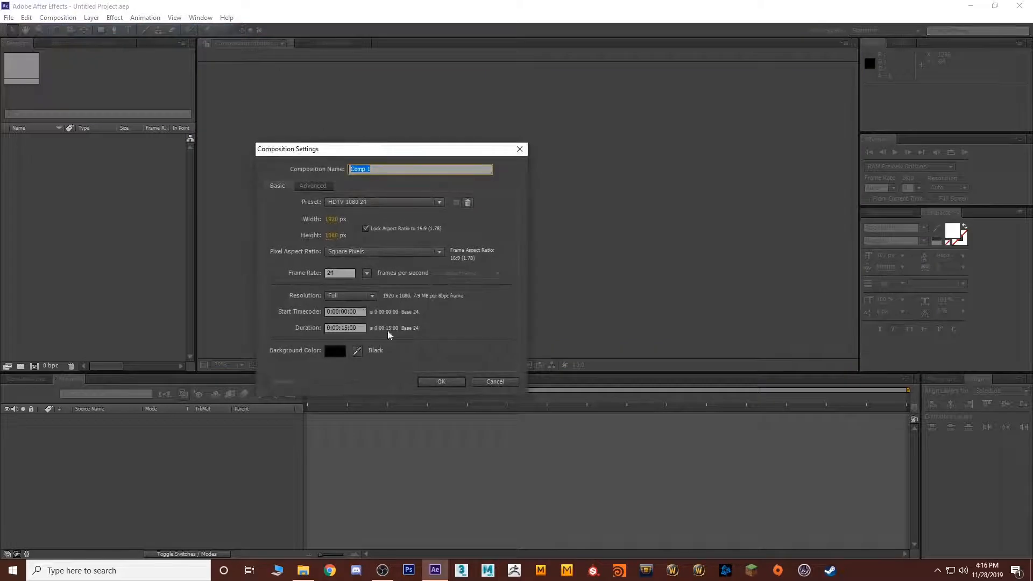
left_click_drag(364, 153, 413, 94)
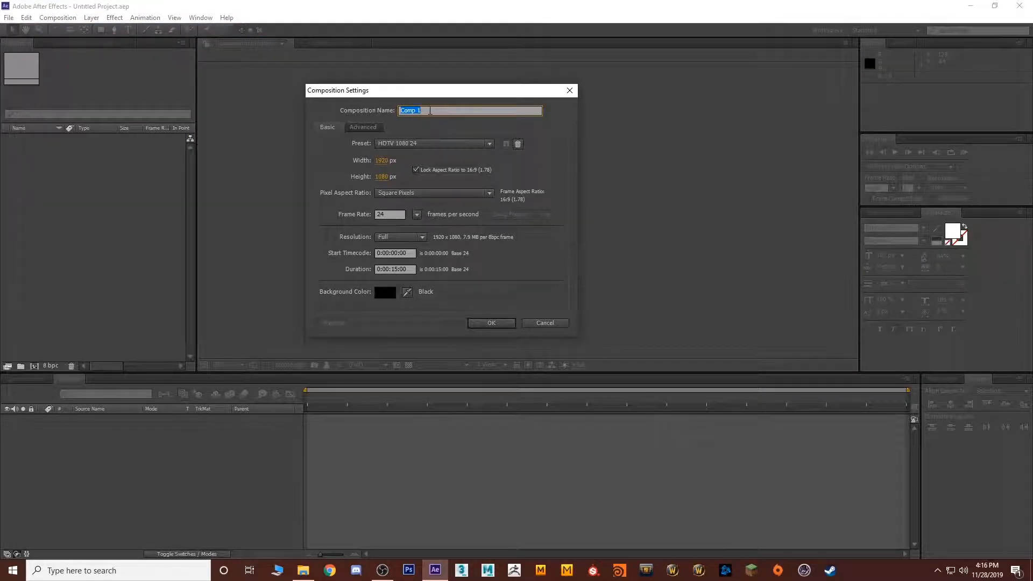
type("Main Comp")
left_click(449, 135)
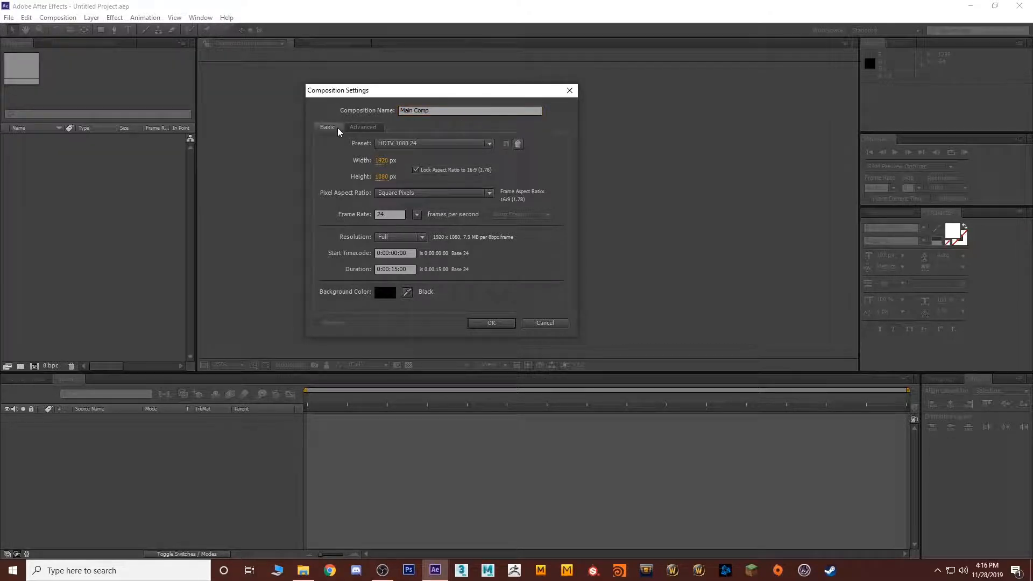
left_click(401, 143)
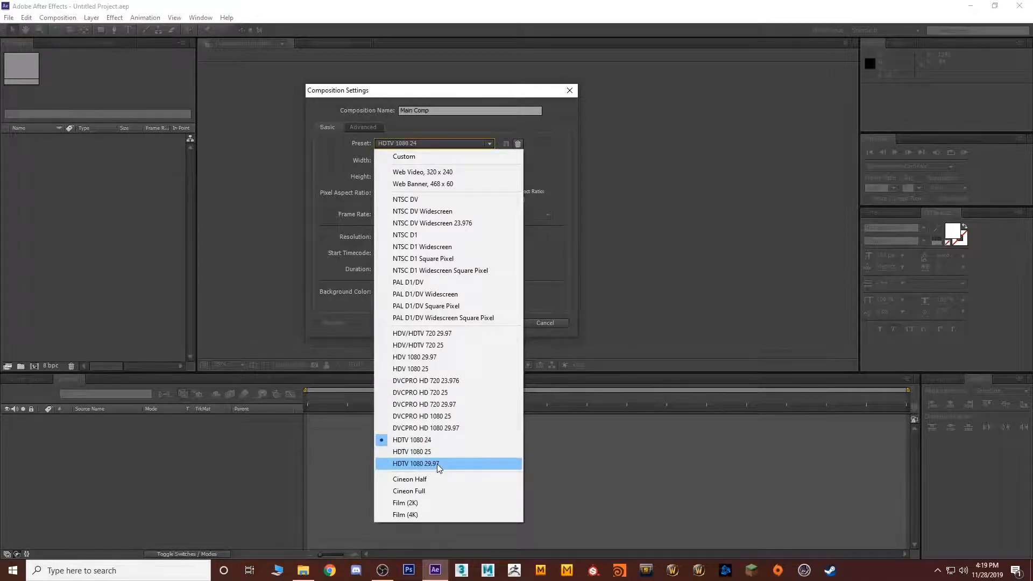
left_click(437, 464)
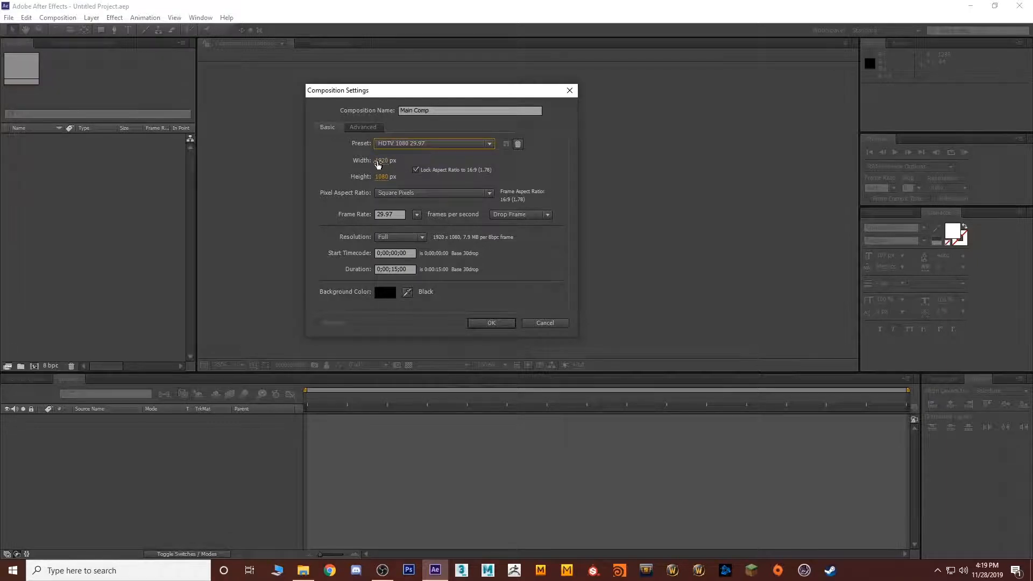
Review the new composition's frame rate, resolution, pixel aspect ratio and duration settings.
left_click(391, 214)
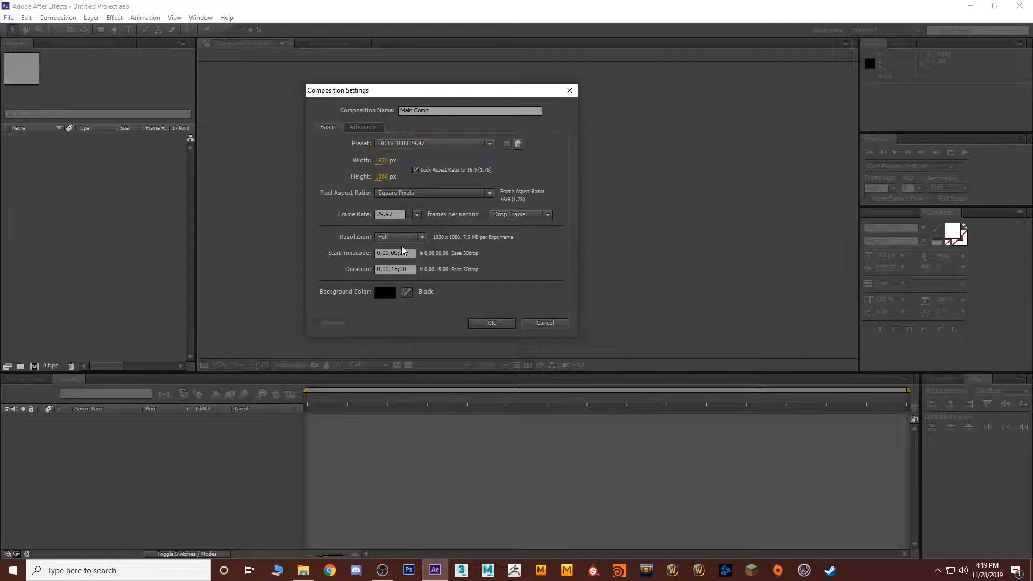
left_click(384, 238)
left_click(384, 238)
left_click(385, 195)
left_click(386, 195)
double_click(401, 271)
double_click(393, 269)
double_click(382, 269)
double_click(378, 269)
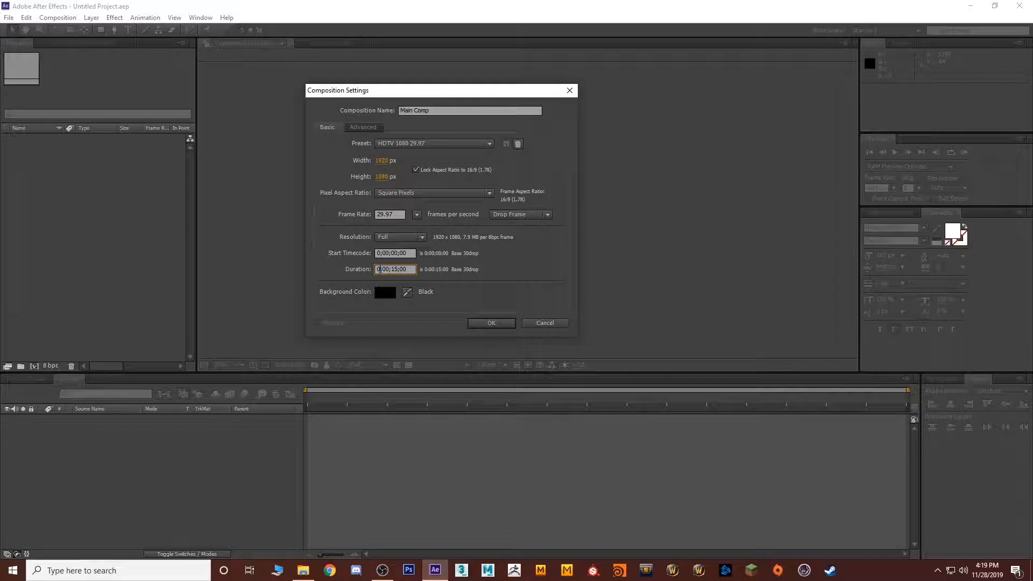
left_click(347, 271)
Confirm black (000000) as the background color and create the composition.
left_click(385, 292)
mouse_move(188, 259)
left_mouse_down()
mouse_move(198, 282)
mouse_move(218, 268)
mouse_move(81, 224)
mouse_move(94, 411)
left_mouse_up()
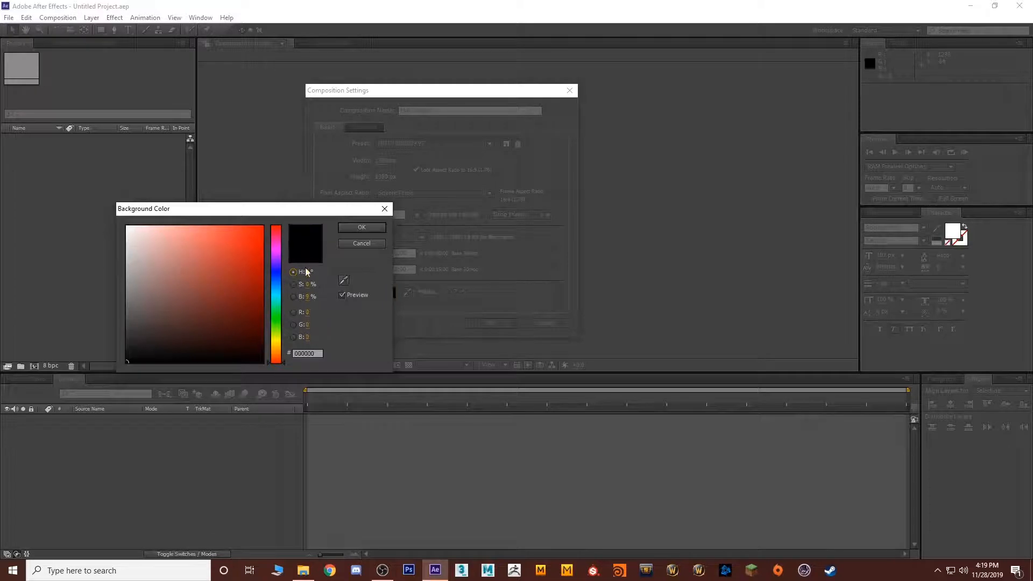
left_click(354, 227)
left_click(477, 324)
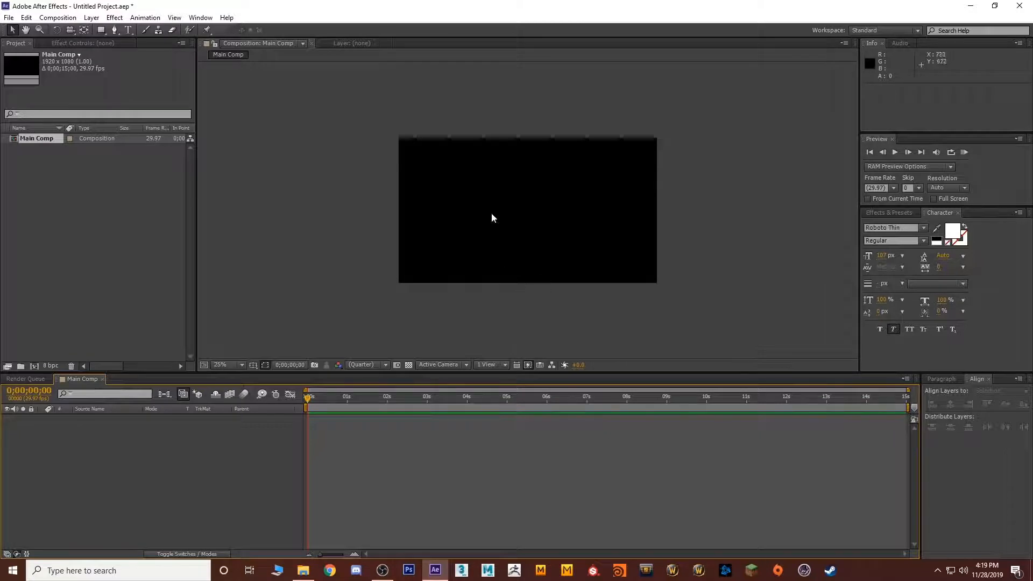
scroll(561, 196, "up", 3)
scroll(554, 199, "down", 4)
left_click(56, 152)
left_click(42, 139)
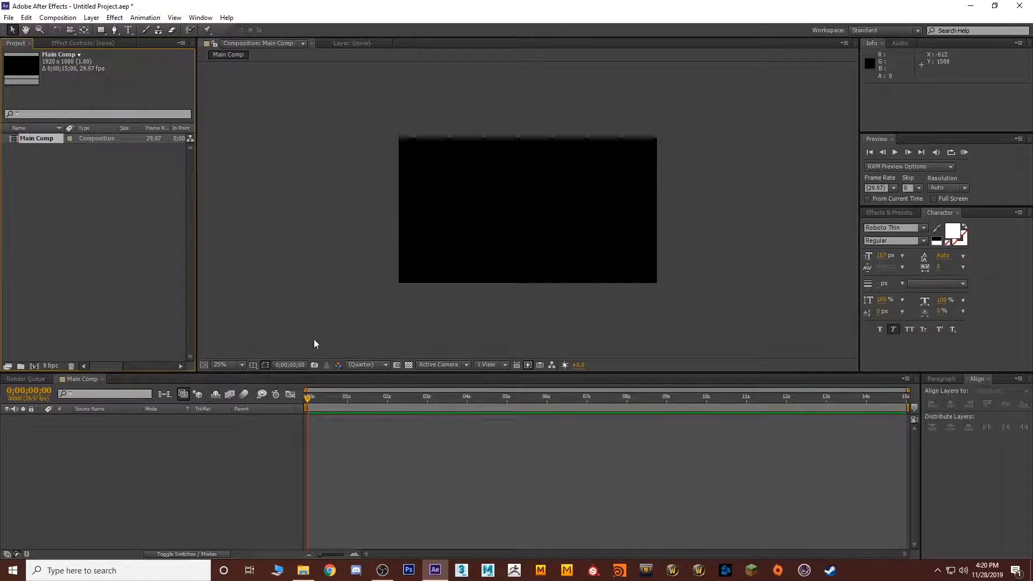
left_click(153, 269)
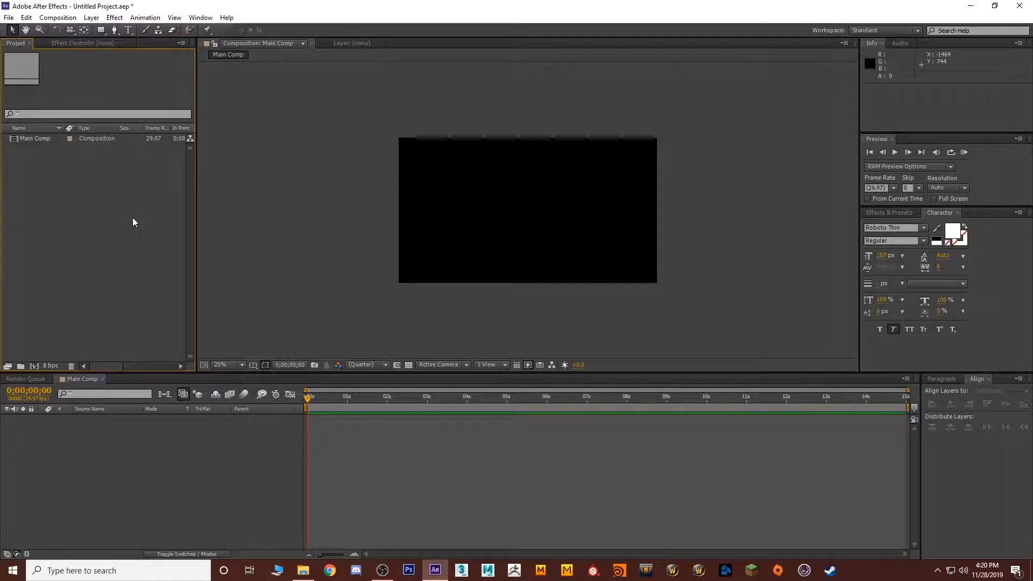
Delete the Main Comp composition from the project.
left_click(58, 17)
left_click(72, 240)
left_click(23, 138)
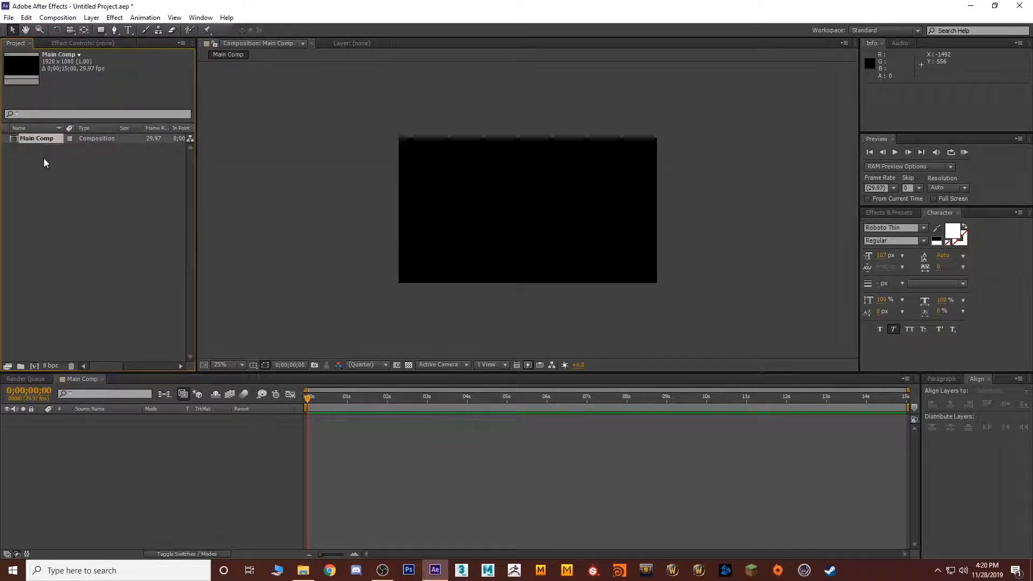
key("Delete")
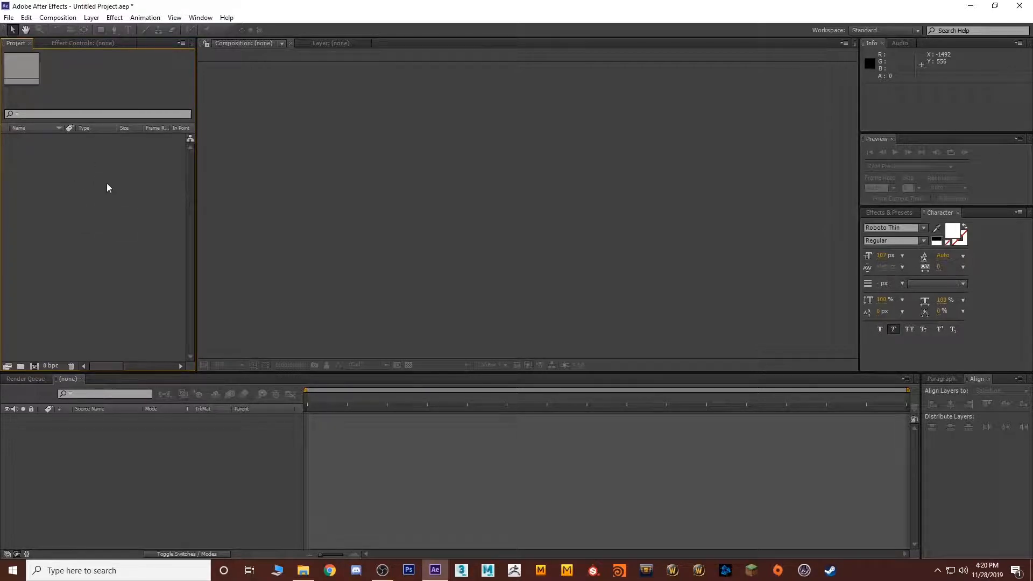
Import the images 1.jpg, 2.jpeg and 3.jpg from the AE images folder on the Desktop.
double_click(86, 190)
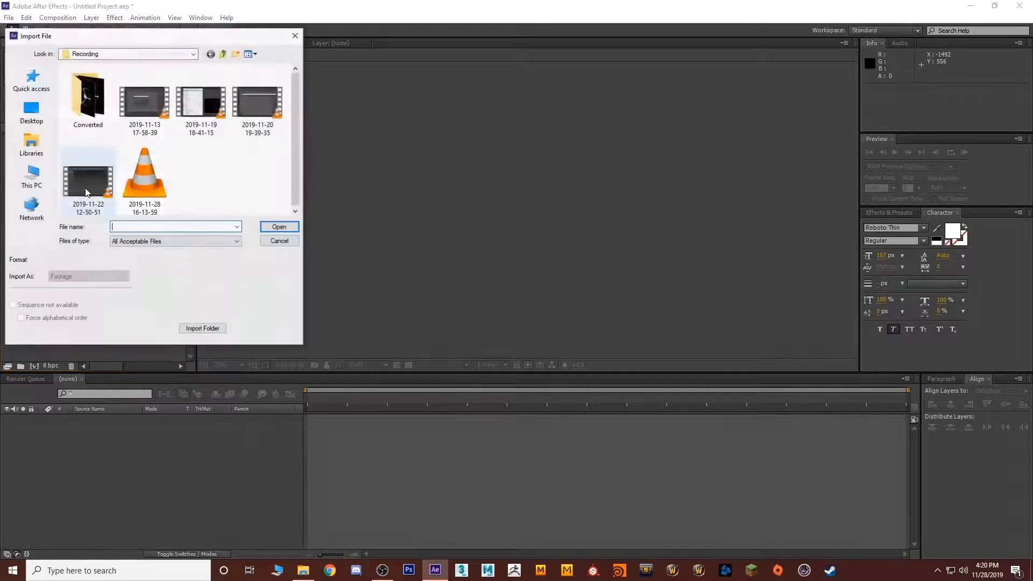
left_click(39, 117)
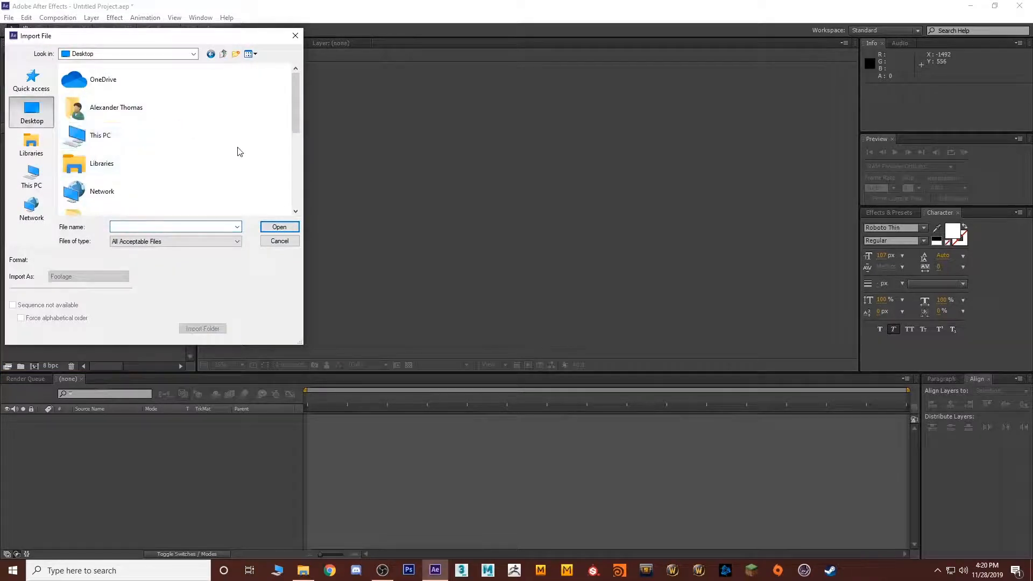
scroll(161, 151, "down", 5)
scroll(160, 126, "up", 3)
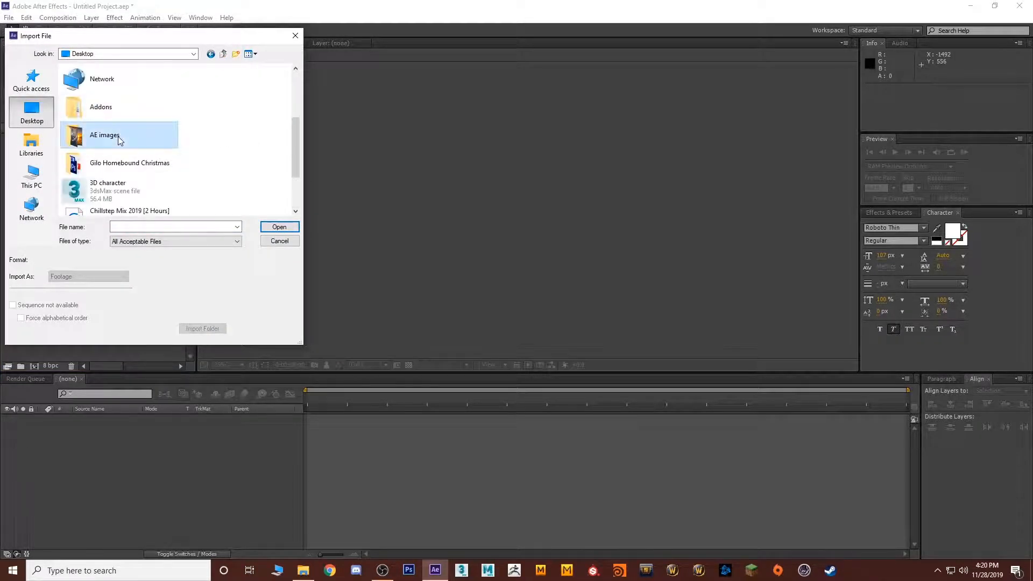
double_click(122, 138)
left_click_drag(240, 170, 90, 83)
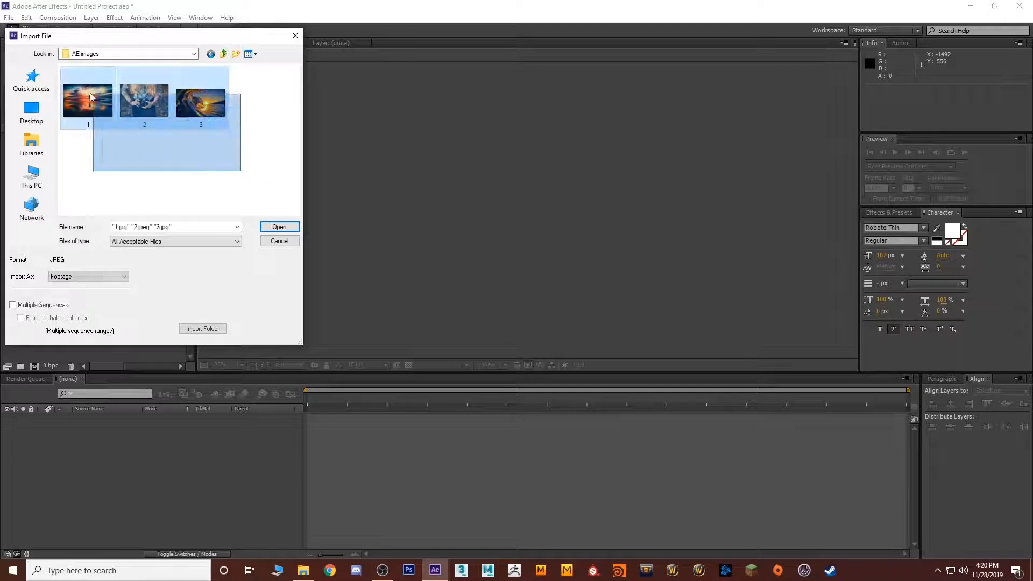
left_click(280, 226)
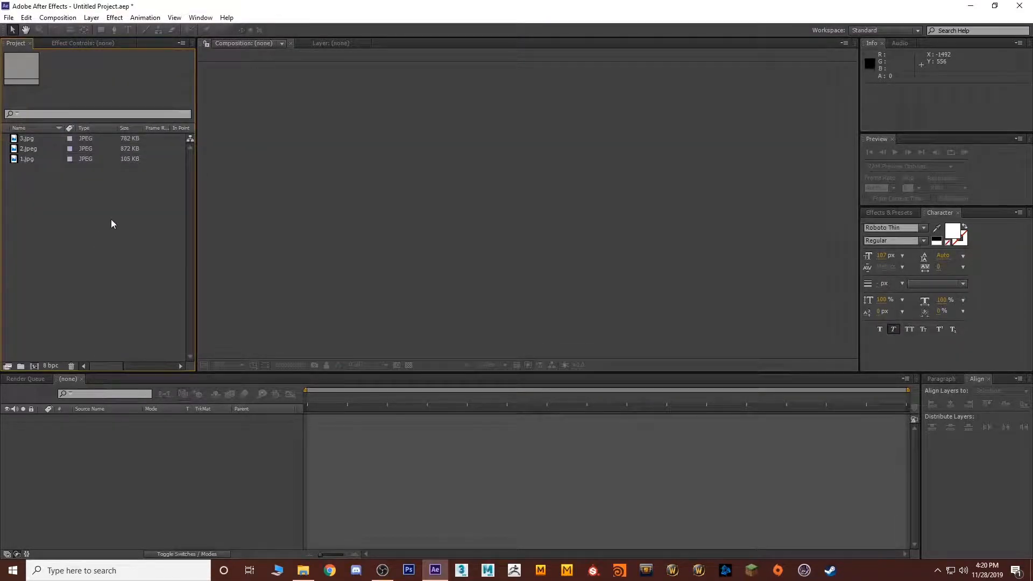
Create a composition from the 3.jpg image so that it takes on the image's dimensions.
left_click_drag(92, 252, 38, 138)
left_click_drag(53, 223, 37, 140)
left_click(93, 254)
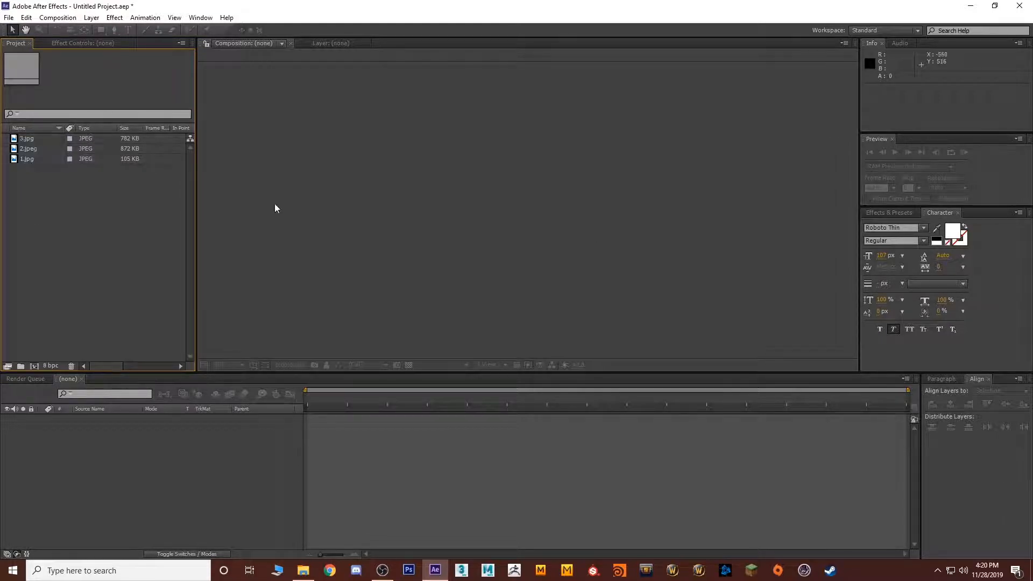
left_click(38, 149)
left_click(36, 160)
left_click(29, 138)
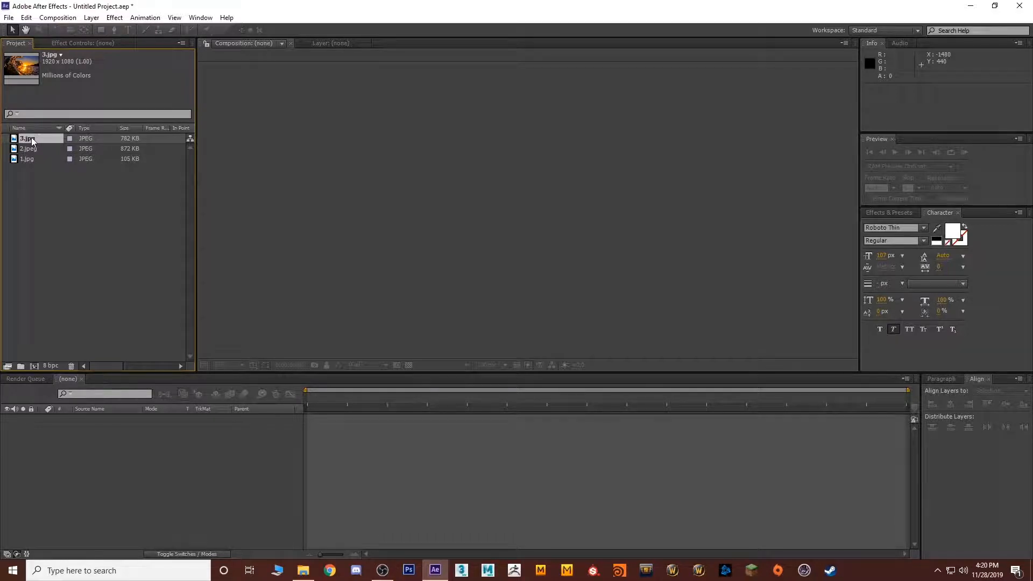
left_click_drag(31, 137, 529, 204)
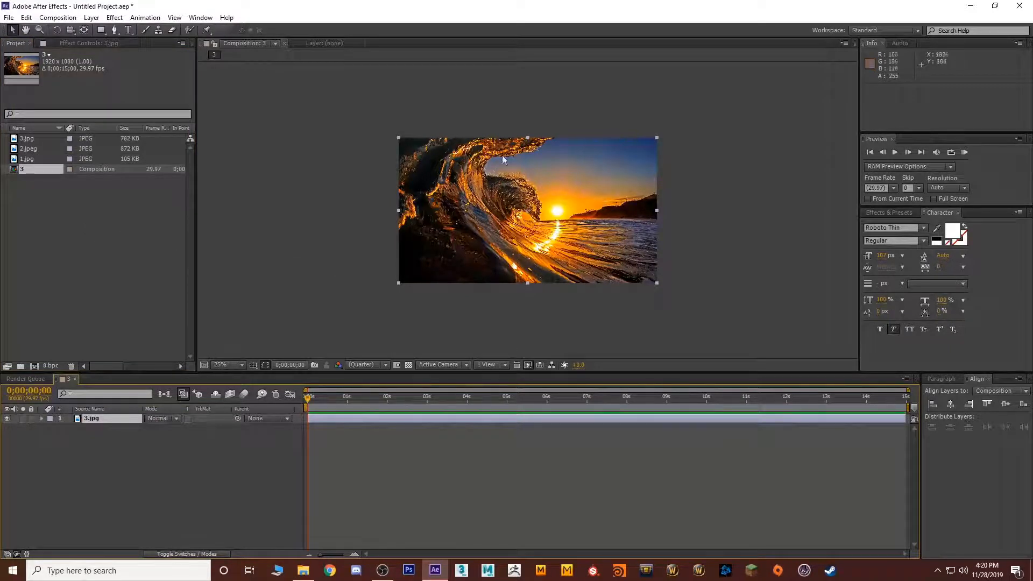
Compare composition 3 with the source images, and delete the composition from the project.
left_click(30, 178)
left_click(33, 169)
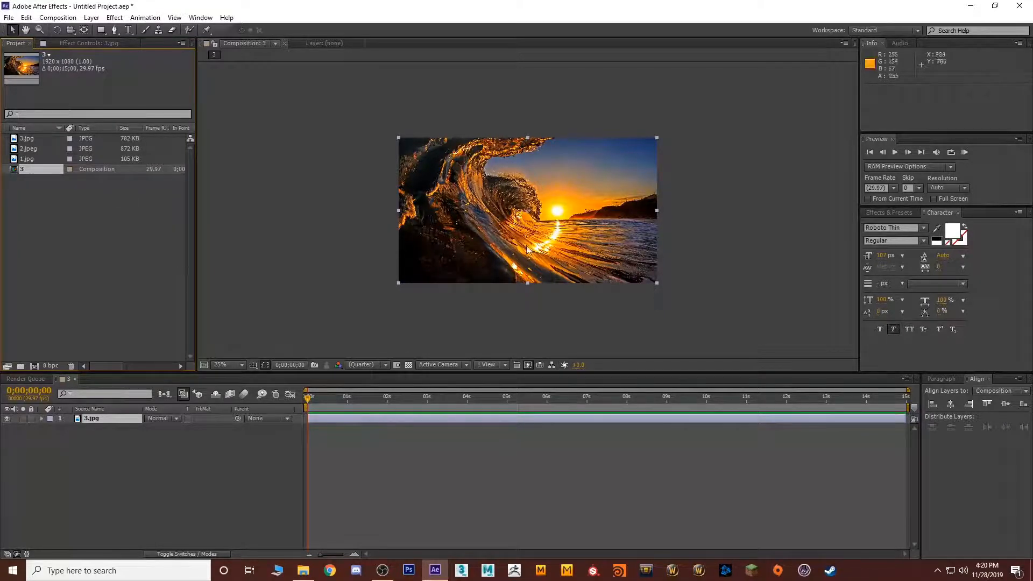
left_click(33, 159)
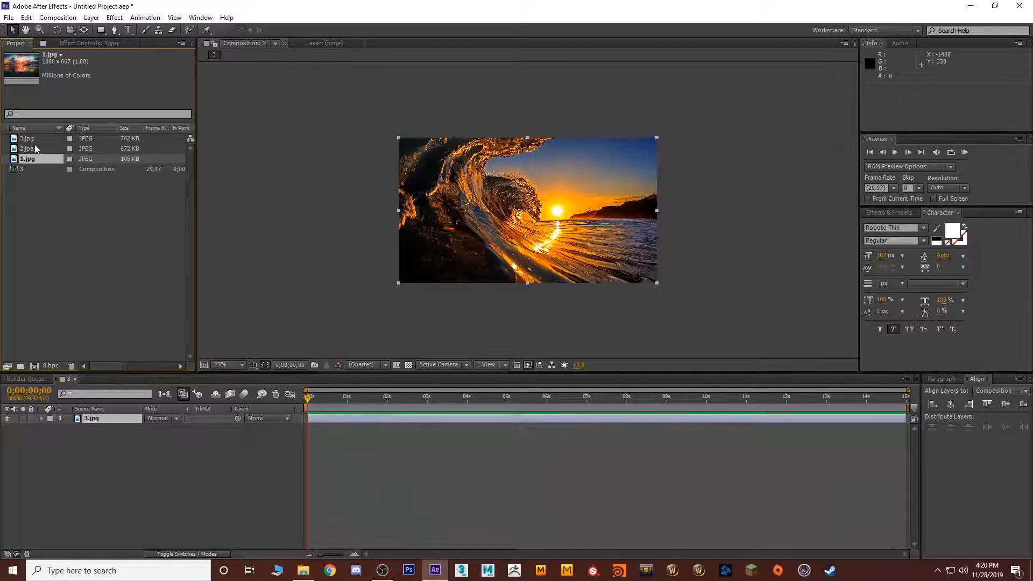
left_click(35, 143)
left_click(35, 168)
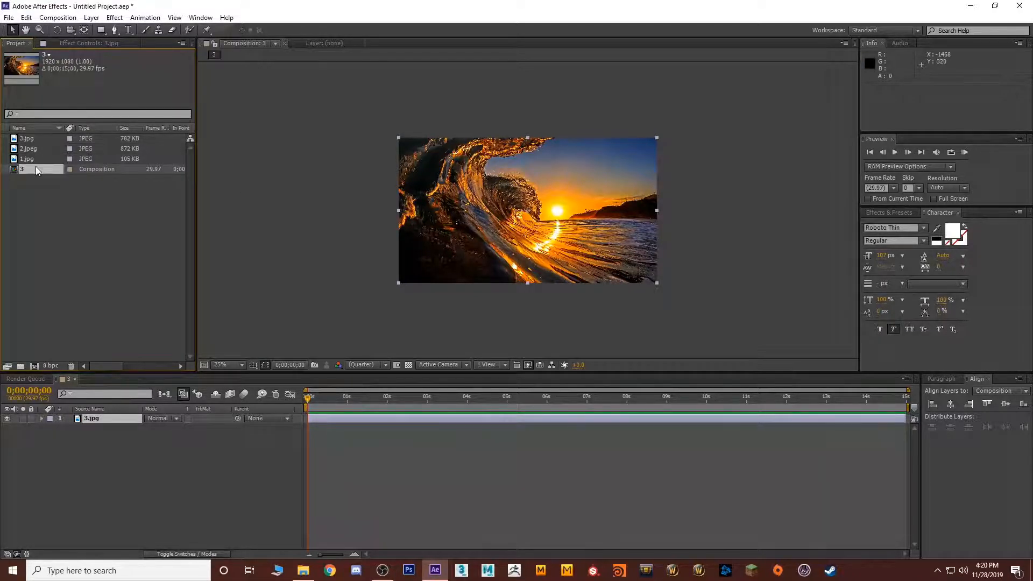
key("Delete")
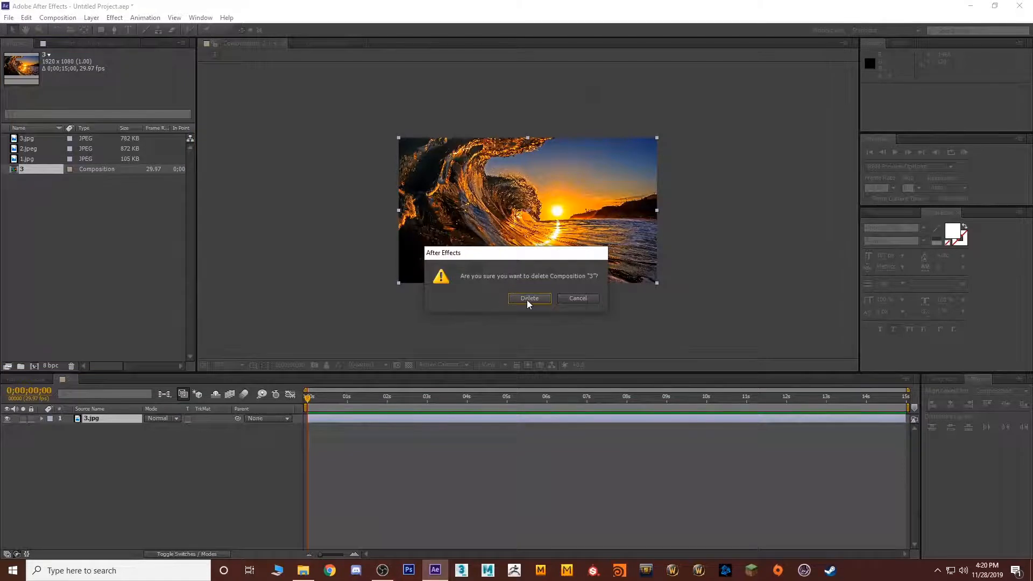
left_click(528, 299)
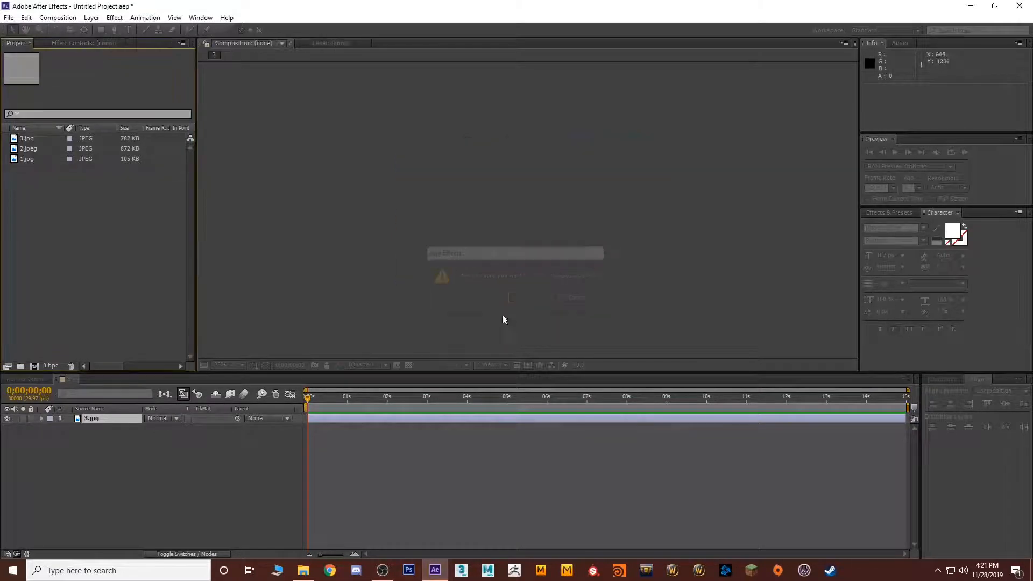
Create a composition from the 2.jpeg image and check that its dimensions match the image.
left_click(30, 150)
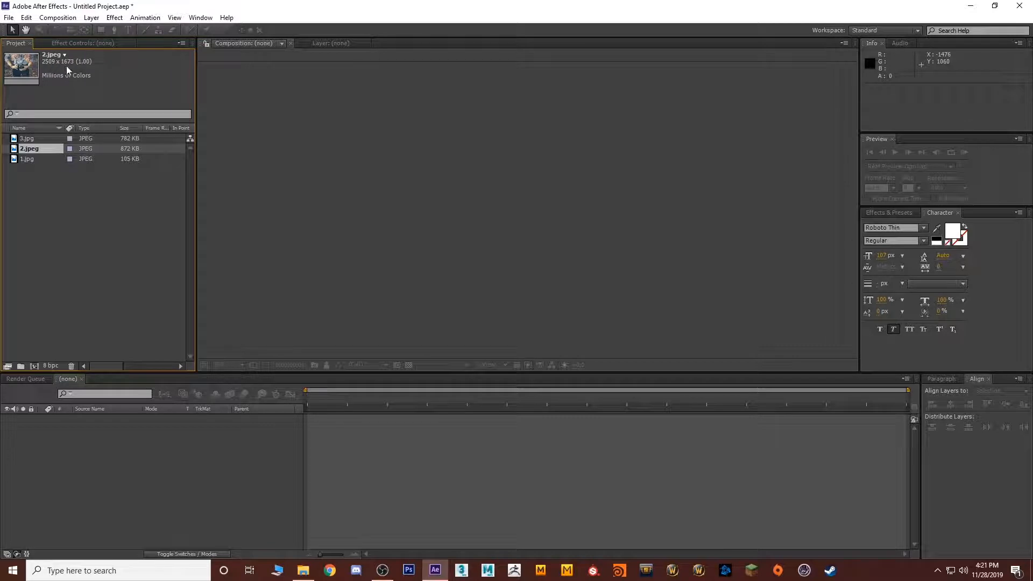
left_click(36, 152)
left_click_drag(36, 154, 521, 205)
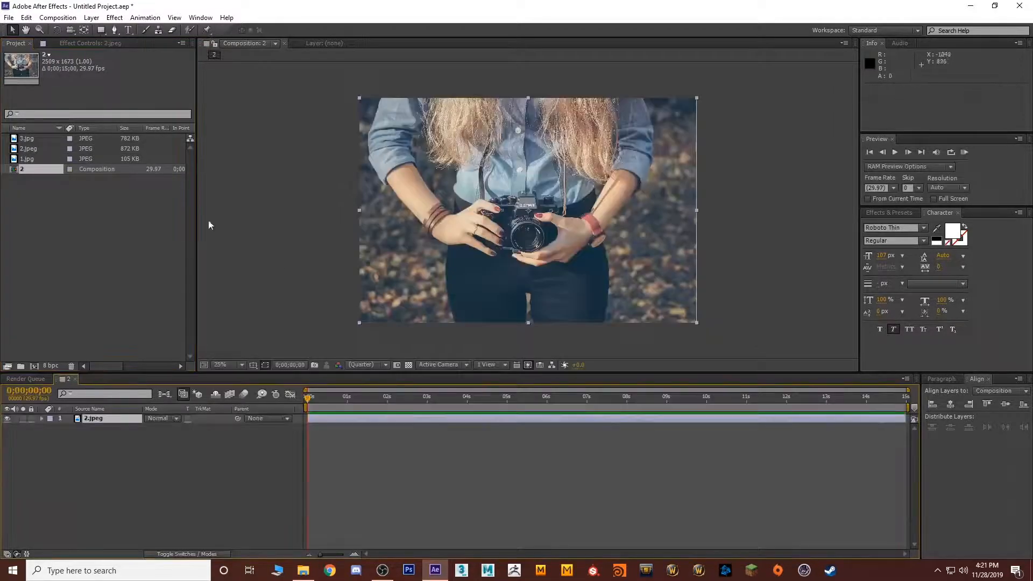
left_click(34, 170)
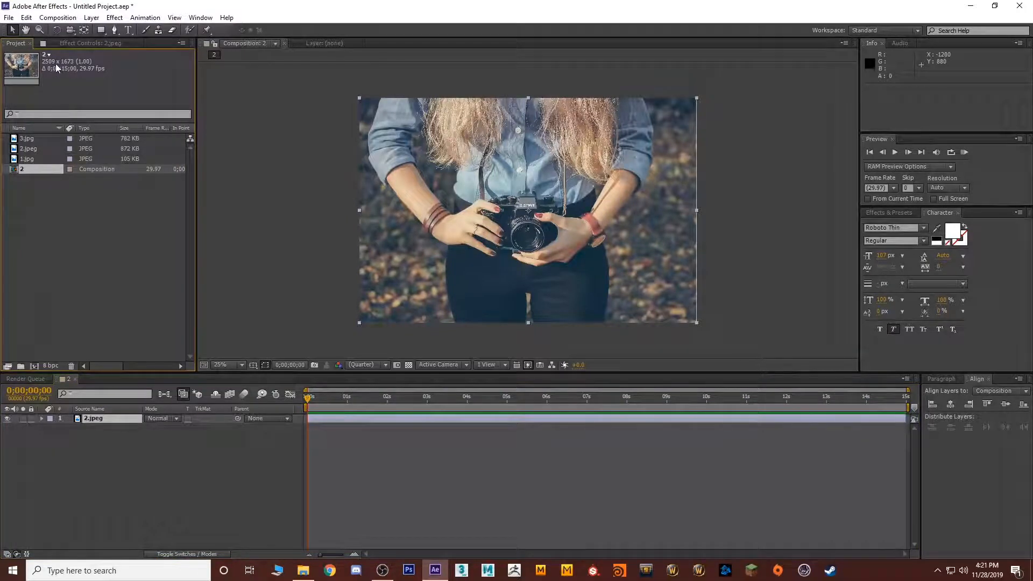
Delete composition 2 from the project.
left_click(78, 208)
left_click(44, 172)
key("Delete")
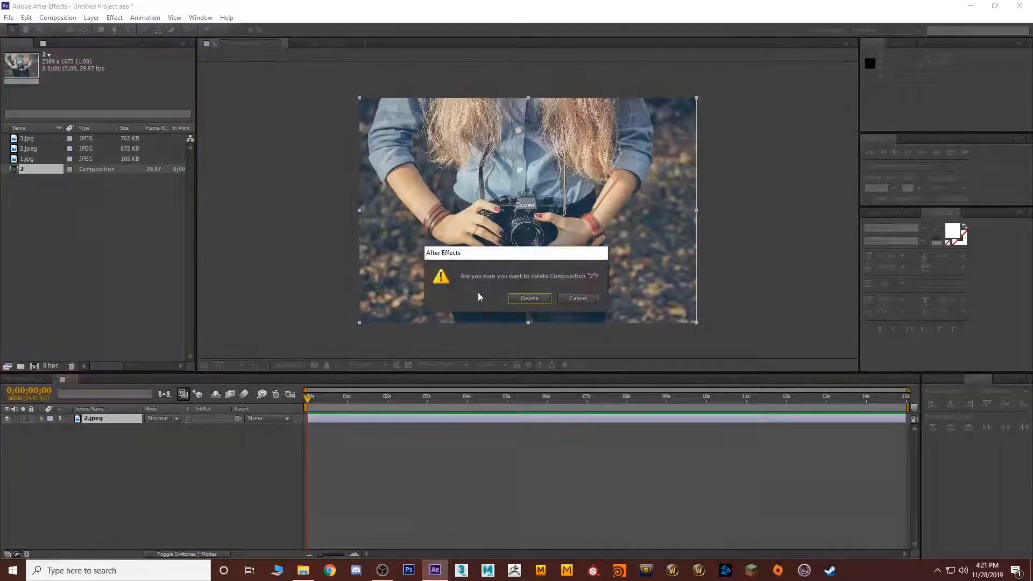
left_click(517, 299)
Create a new composition from 3.jpg and select its image layer in the timeline.
left_click(42, 147)
left_click(38, 140)
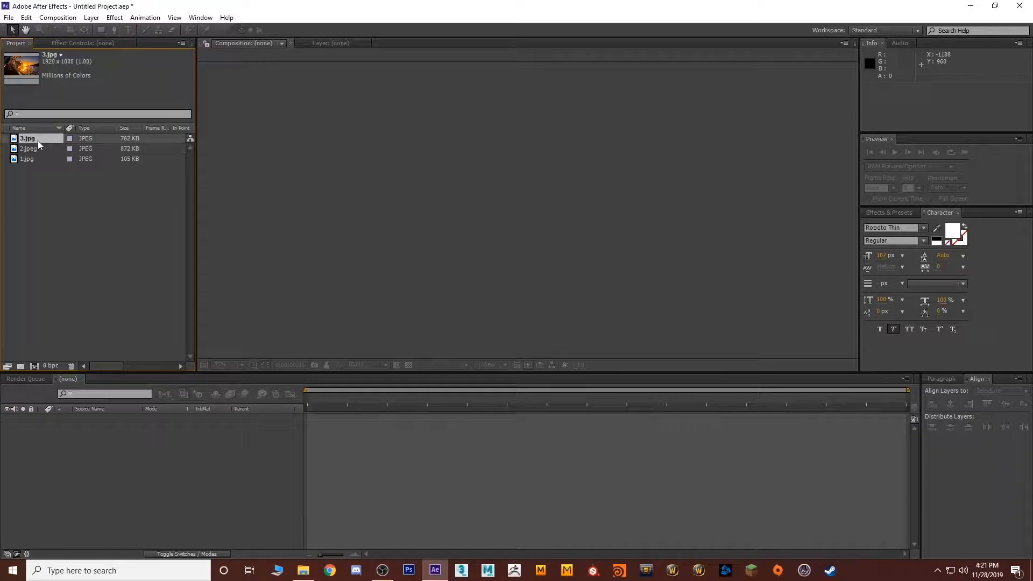
left_click_drag(31, 140, 495, 218)
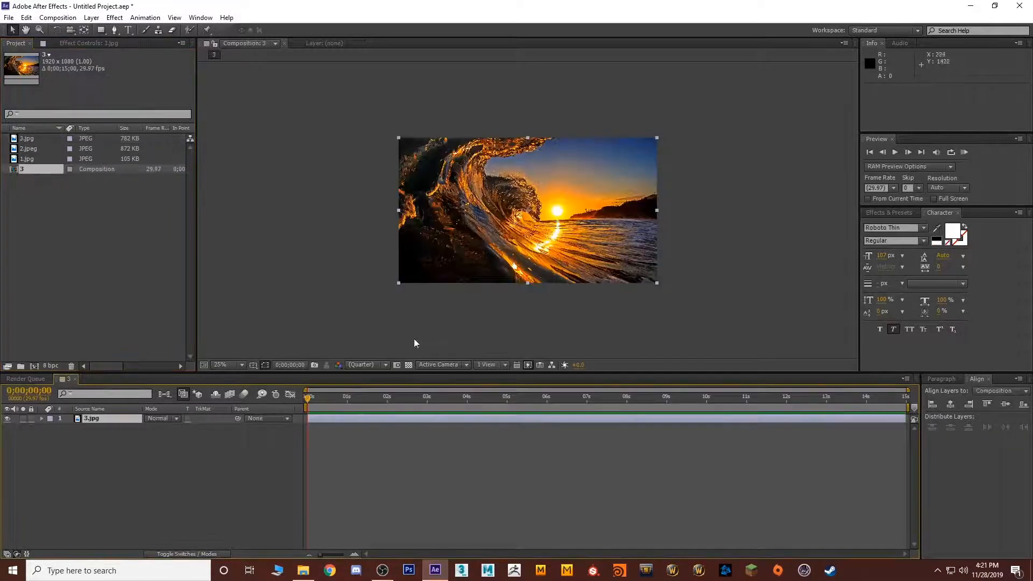
left_click(188, 441)
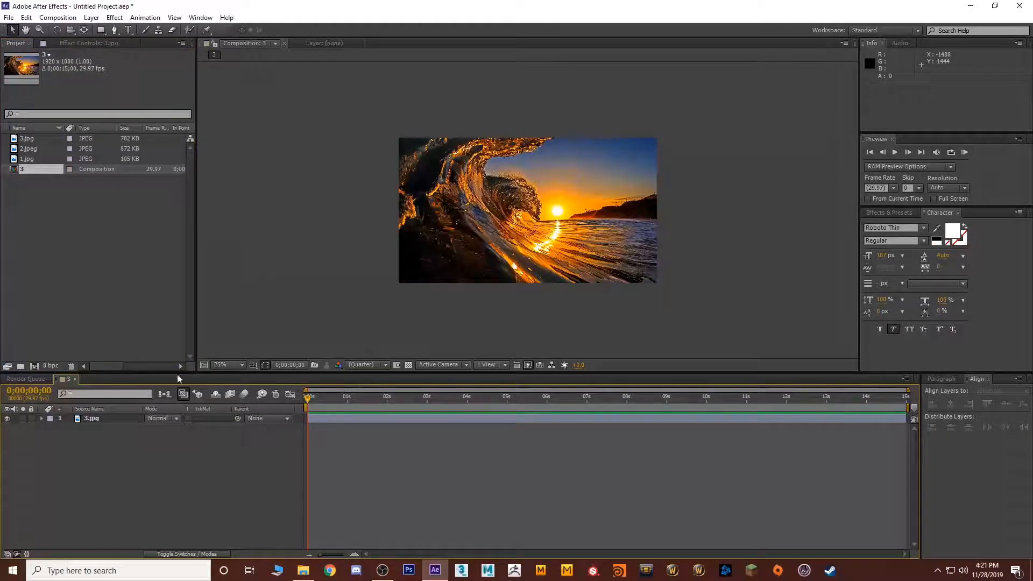
left_click(93, 418)
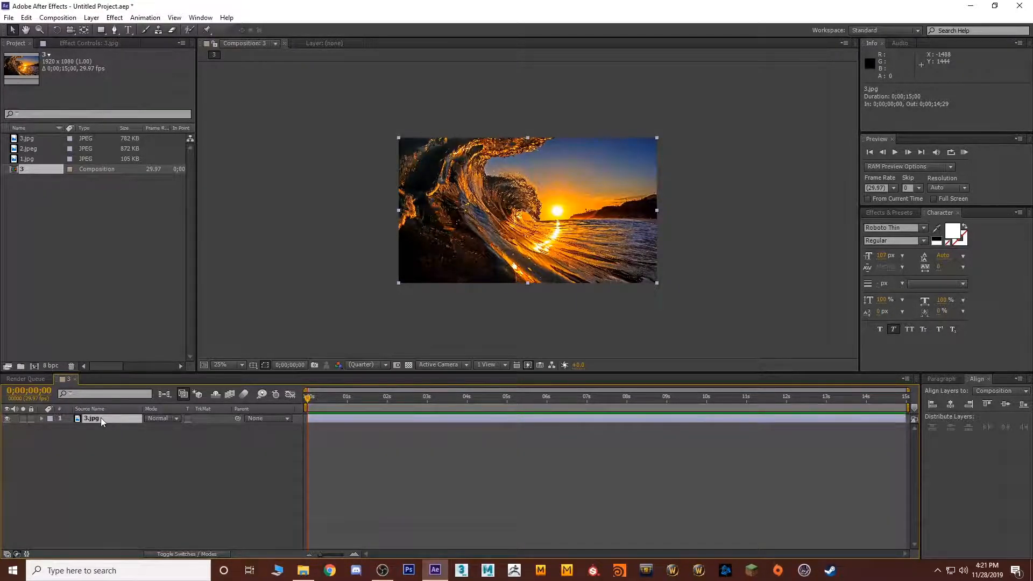
Add the 2.jpeg image to composition 3 as a layer above 3.jpg.
left_click(44, 176)
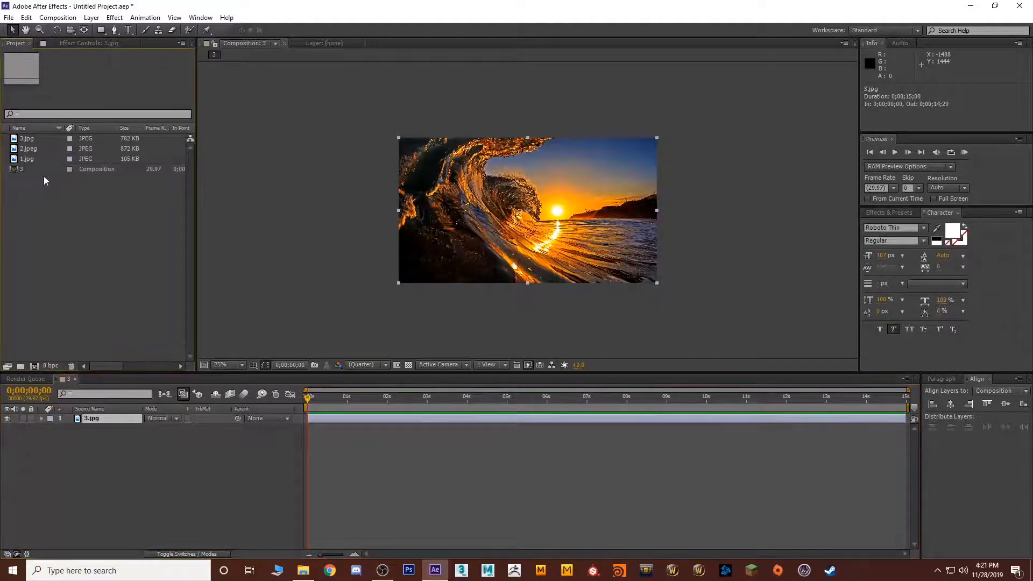
left_click(32, 159)
left_click(29, 141)
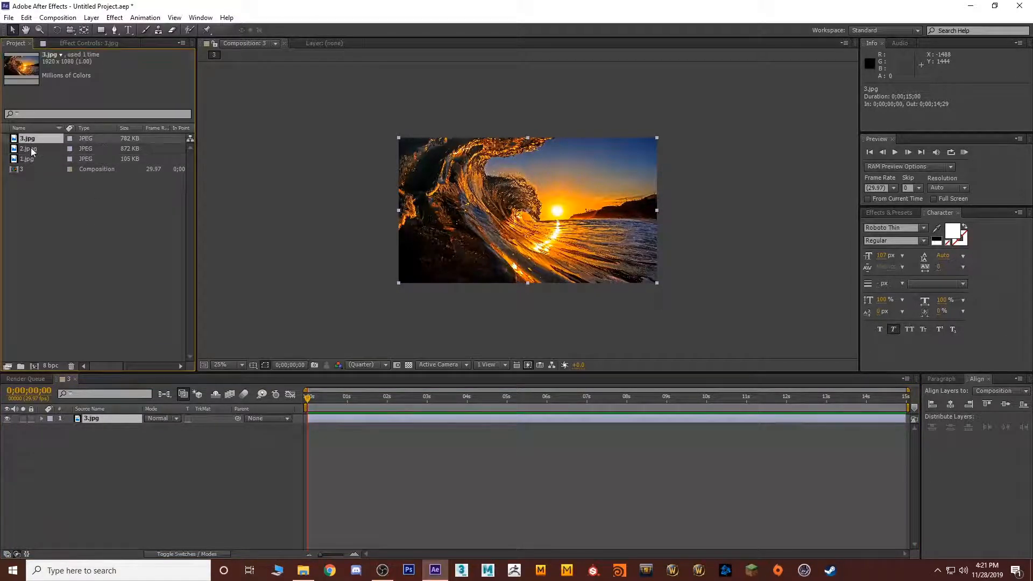
left_click_drag(31, 149, 534, 214)
left_click(160, 472)
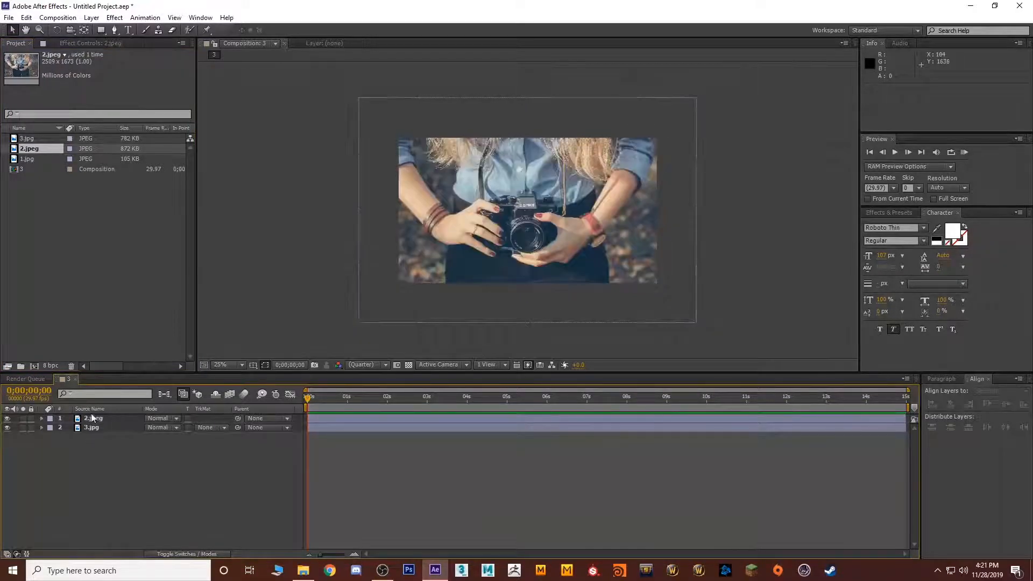
Move the 2.jpeg layer below the 3.jpg layer in the layer stack.
left_click(104, 420)
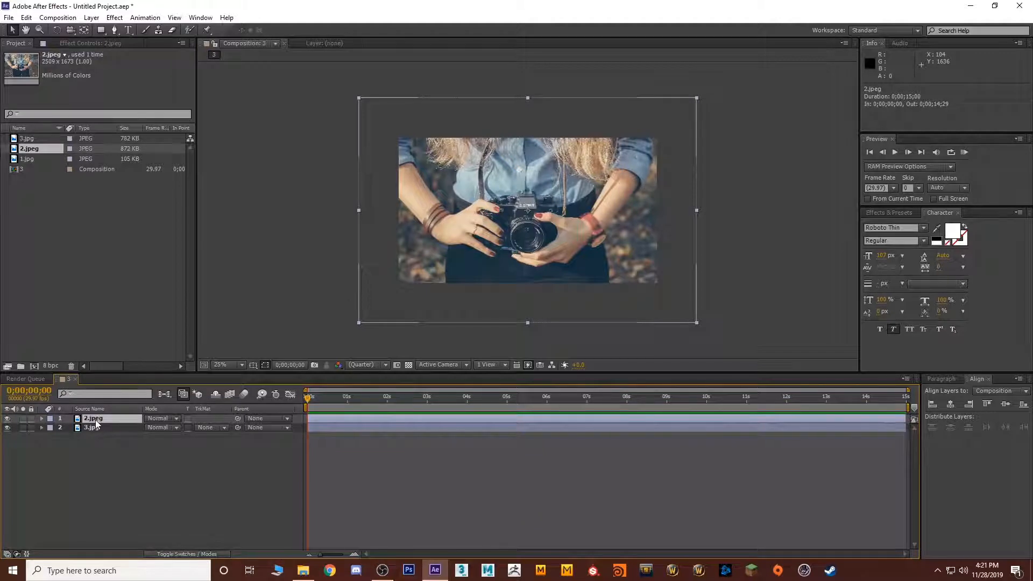
left_click_drag(97, 423, 103, 437)
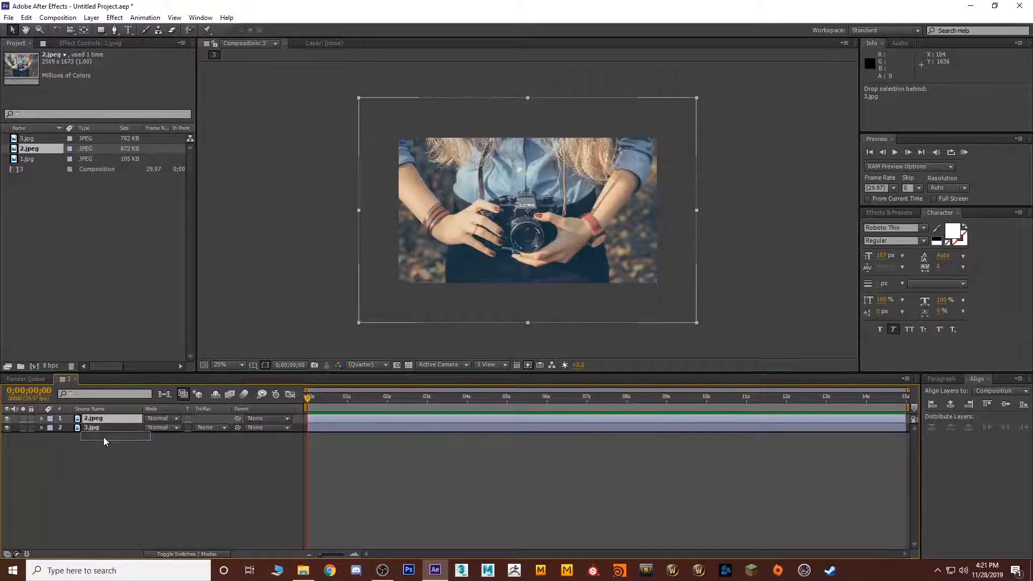
left_click(105, 454)
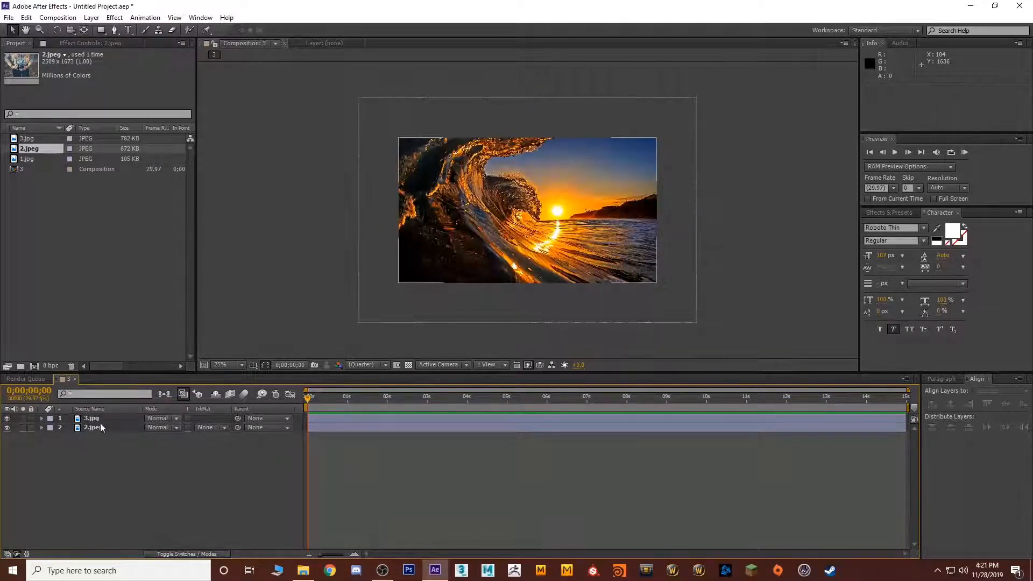
Examine the 3.jpg and 2.jpeg layers and their corresponding duration bars in the timeline.
left_click(100, 422)
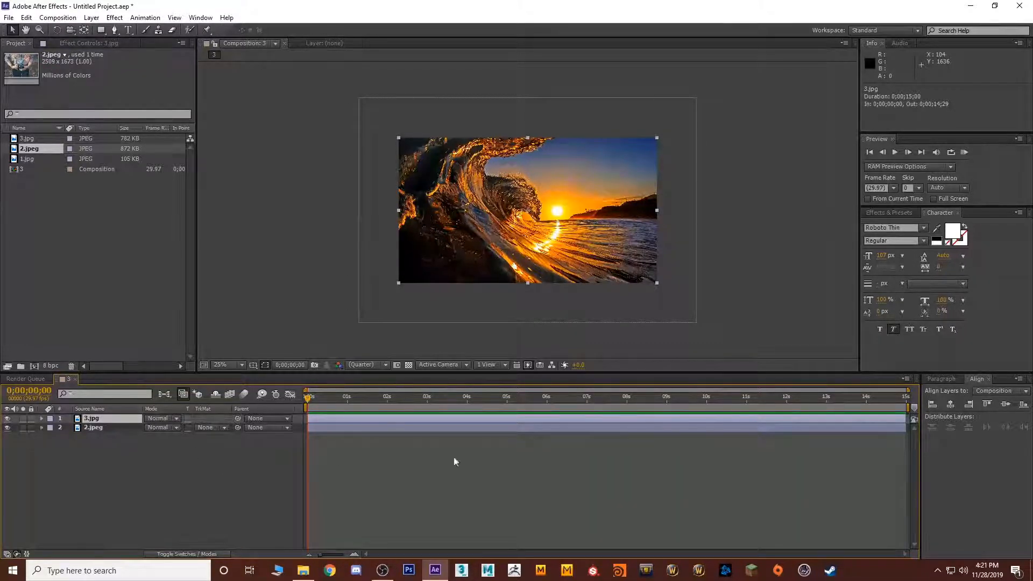
left_click(109, 428)
left_click(103, 419)
left_click(504, 472)
left_click(366, 419)
left_click(347, 428)
left_click(337, 418)
Change the label color of the 3.jpg layer to Green and compare its bar with 2.jpeg's.
left_click(51, 419)
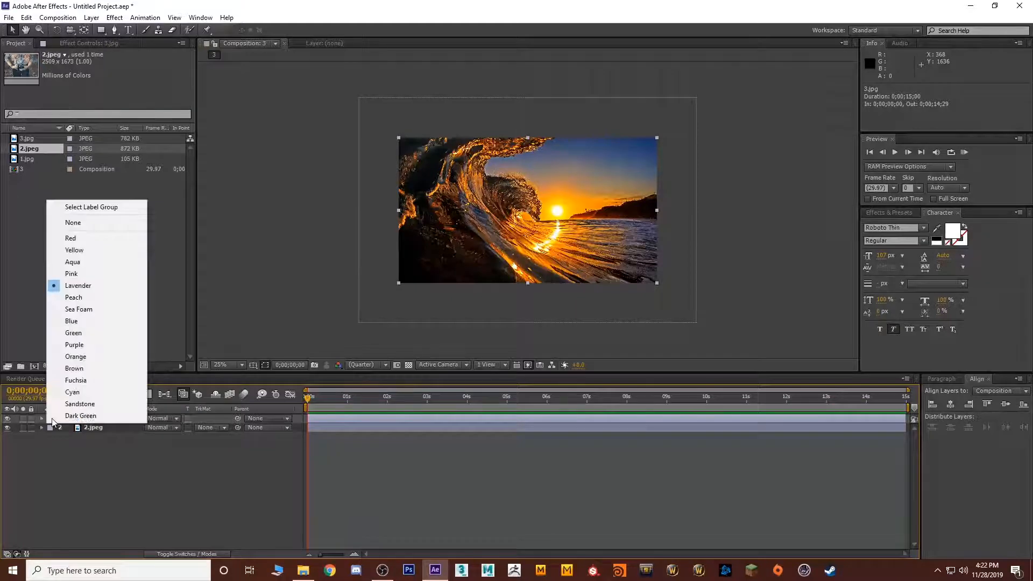
left_click(89, 333)
left_click(334, 453)
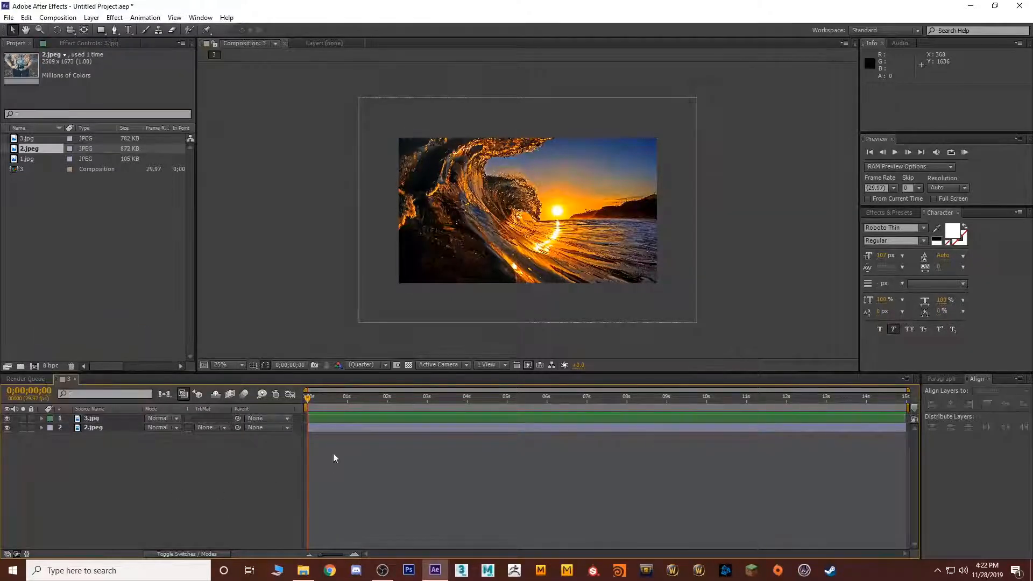
left_click(327, 416)
left_click(338, 429)
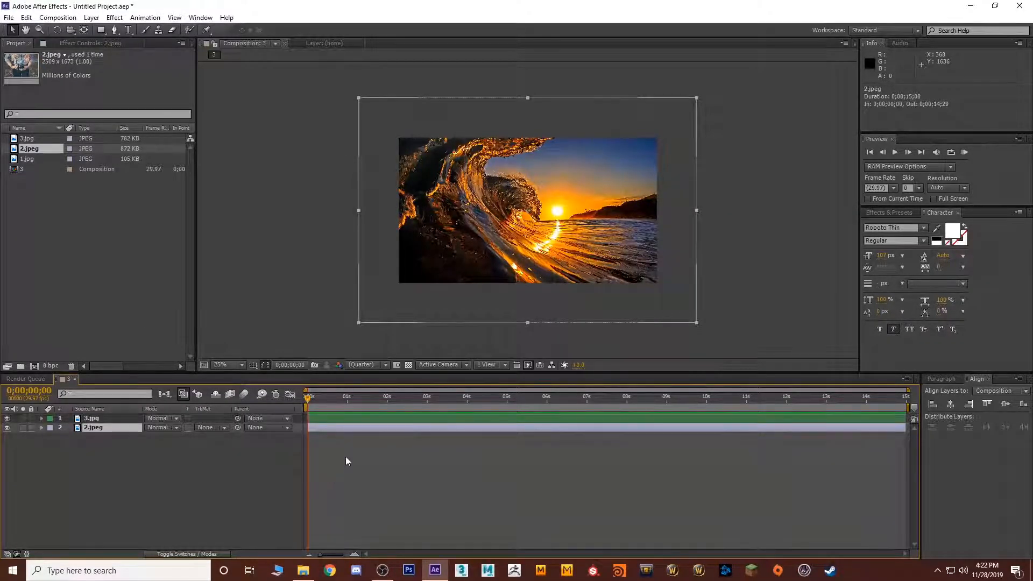
left_click(354, 418)
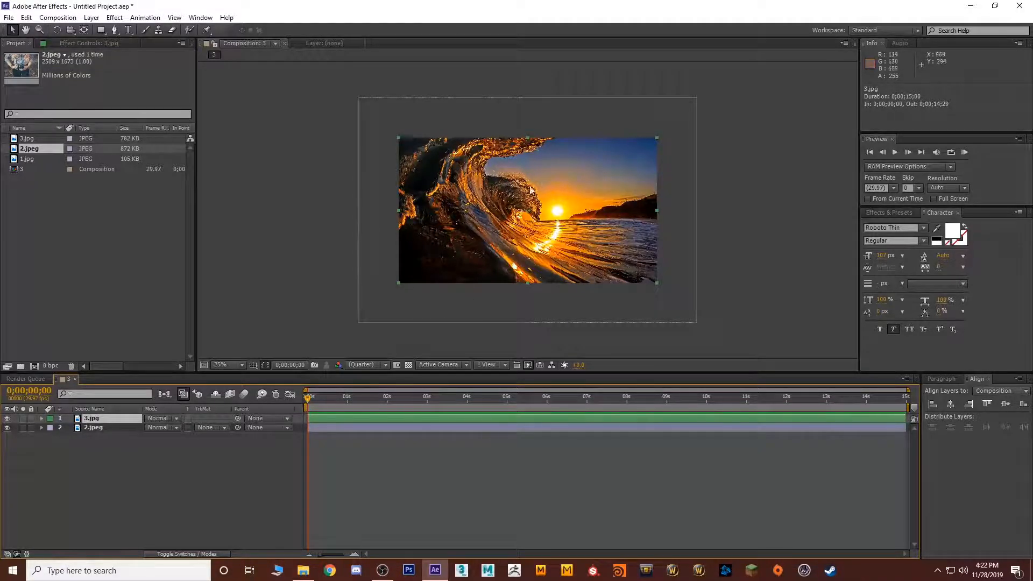
Set the current time to 0;00;05;00 and trim the end of the 3.jpg layer to that point.
left_click_drag(343, 399, 511, 401)
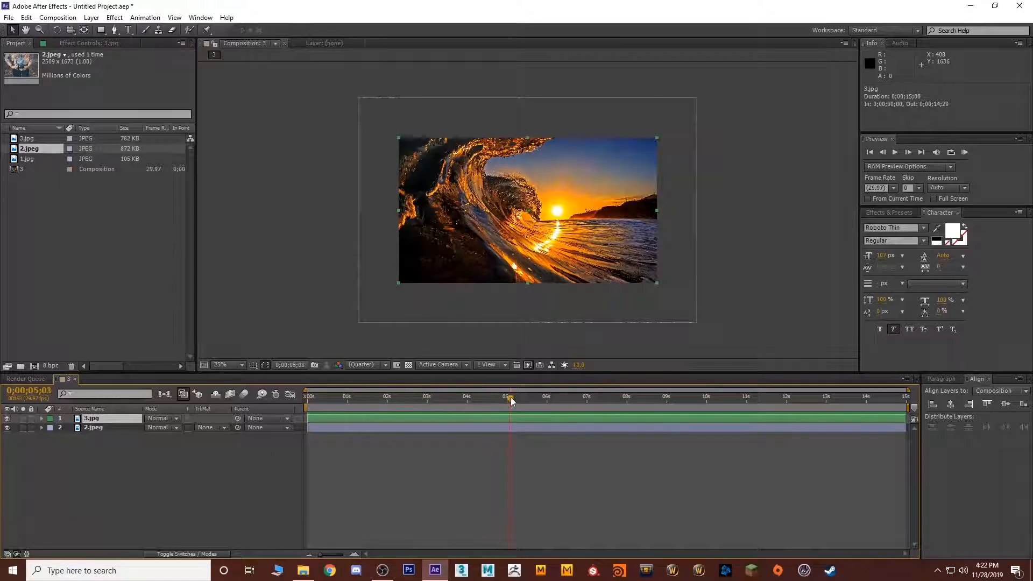
left_click(104, 427)
left_click(95, 419)
mouse_move(526, 404)
left_mouse_down()
mouse_move(893, 401)
mouse_move(321, 399)
mouse_move(525, 401)
mouse_move(467, 405)
mouse_move(518, 407)
left_mouse_up()
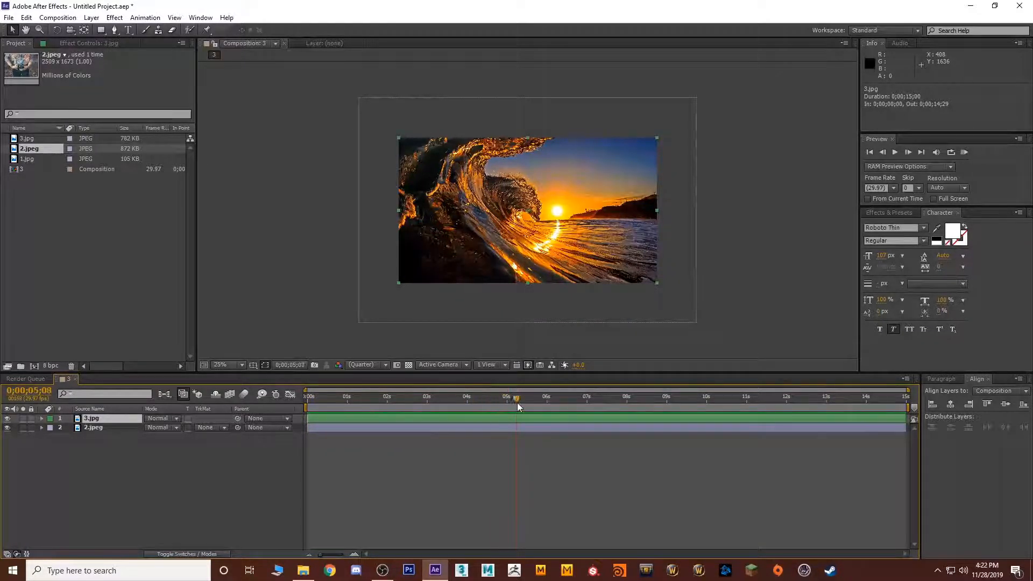
left_click(507, 399)
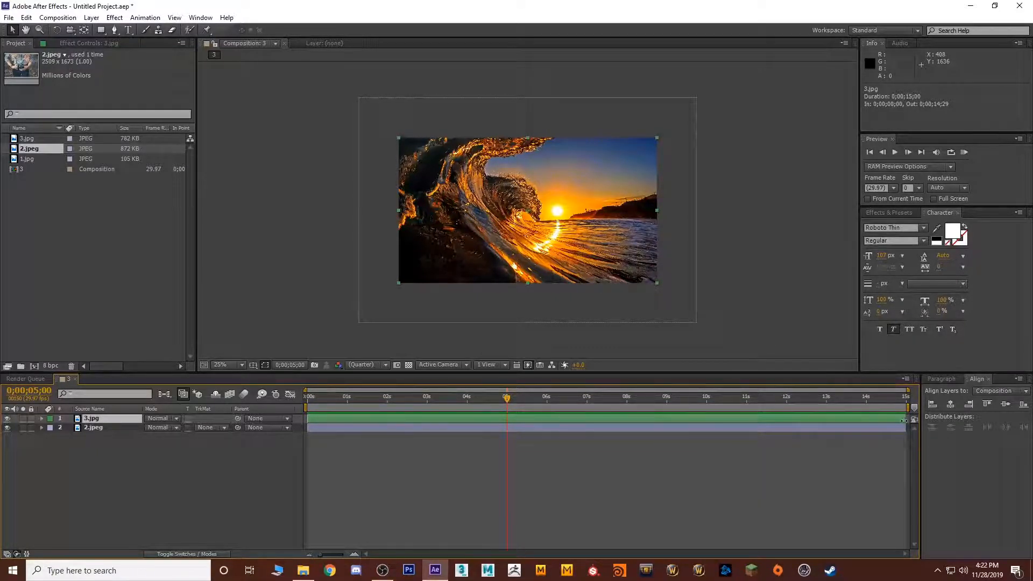
left_click_drag(904, 419, 506, 402)
left_click(522, 418)
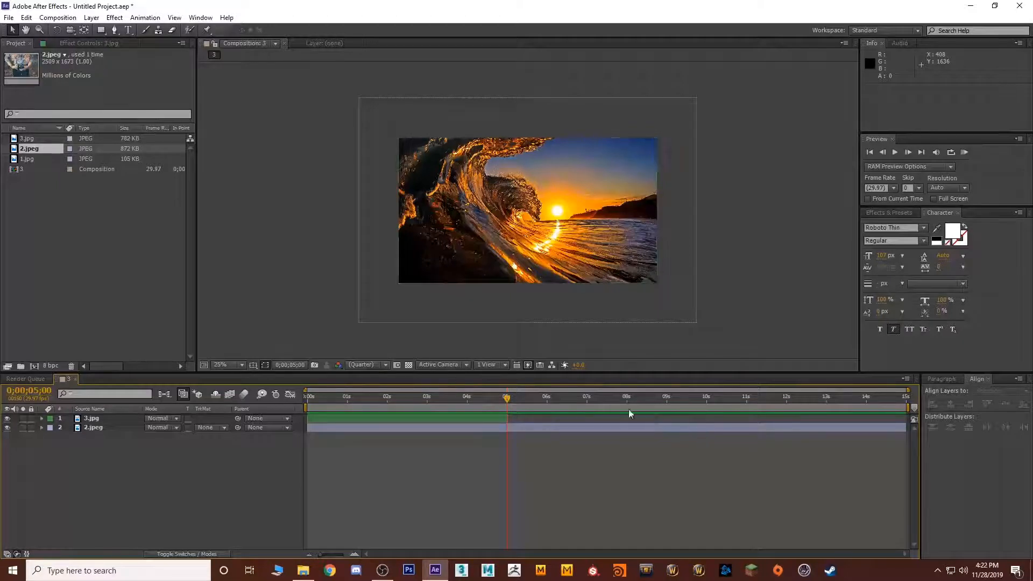
Check the frame just past the cut at 0;00;05;05 and inspect the 3.jpg and 2.jpeg layers.
left_click(513, 399)
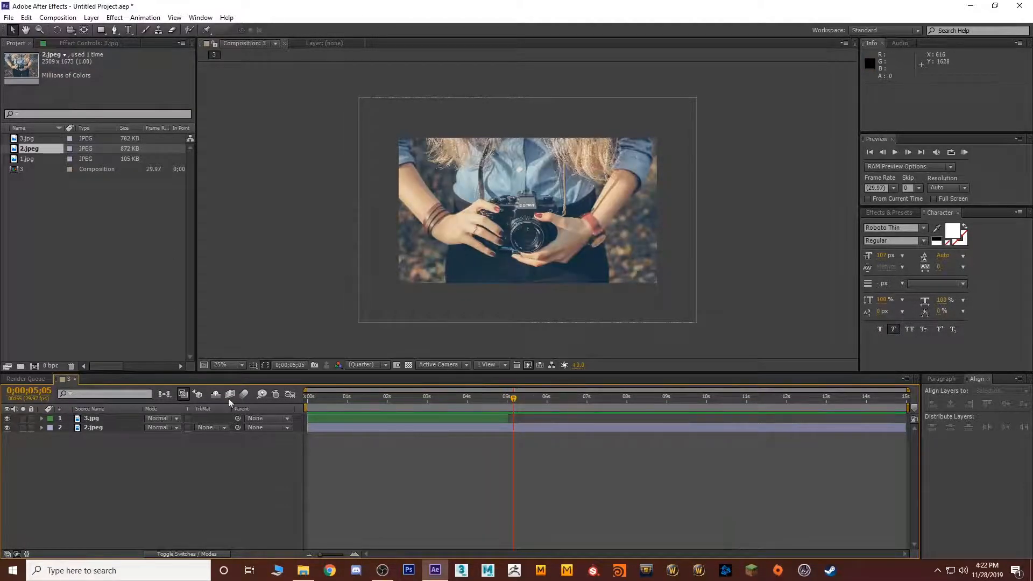
left_click(476, 419)
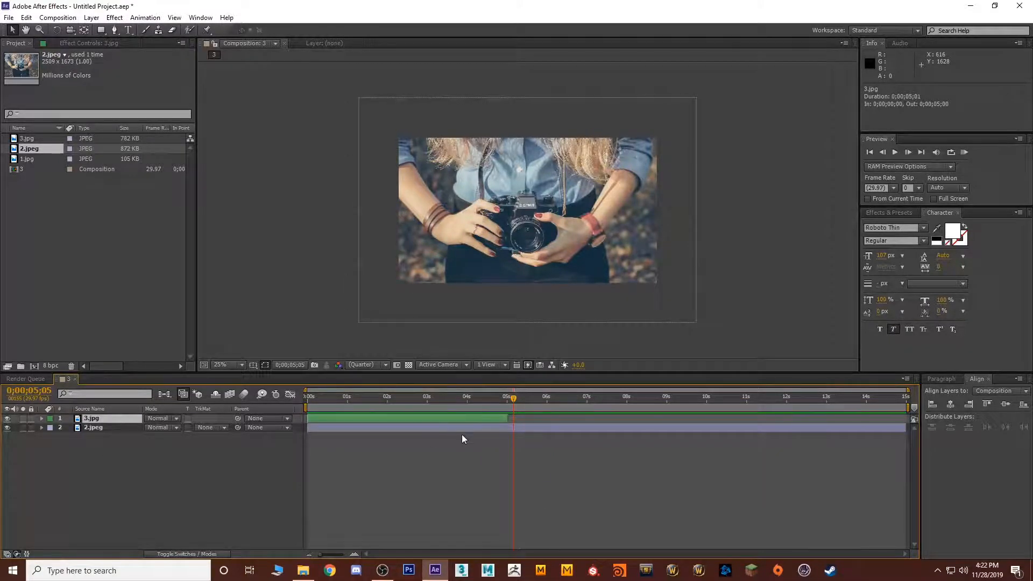
left_click(464, 437)
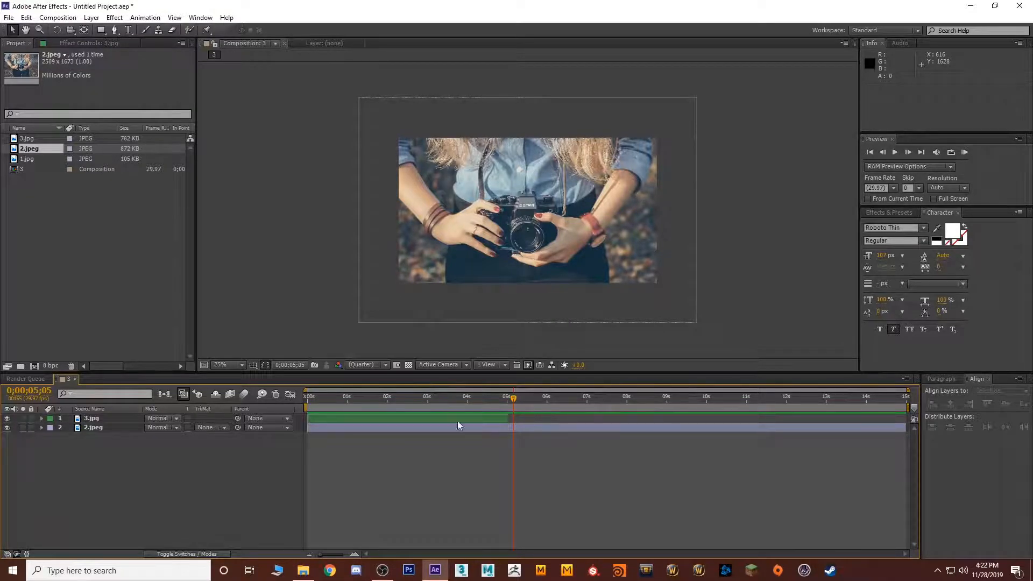
left_click(487, 427)
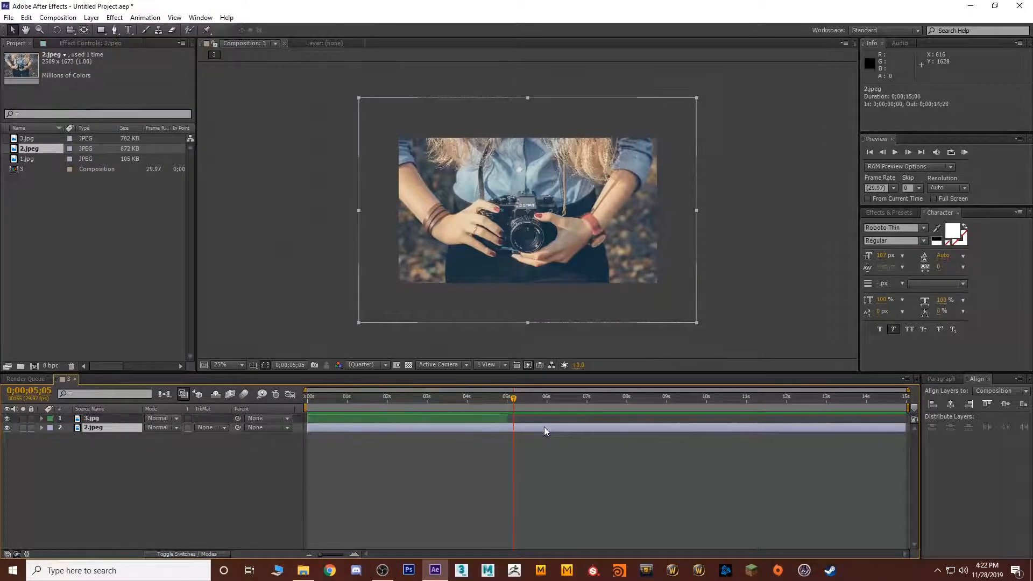
Add 1.jpg as the topmost layer of the composition and scale it up to about 195% to fill the frame.
left_click_drag(509, 396, 484, 398)
left_click(478, 474)
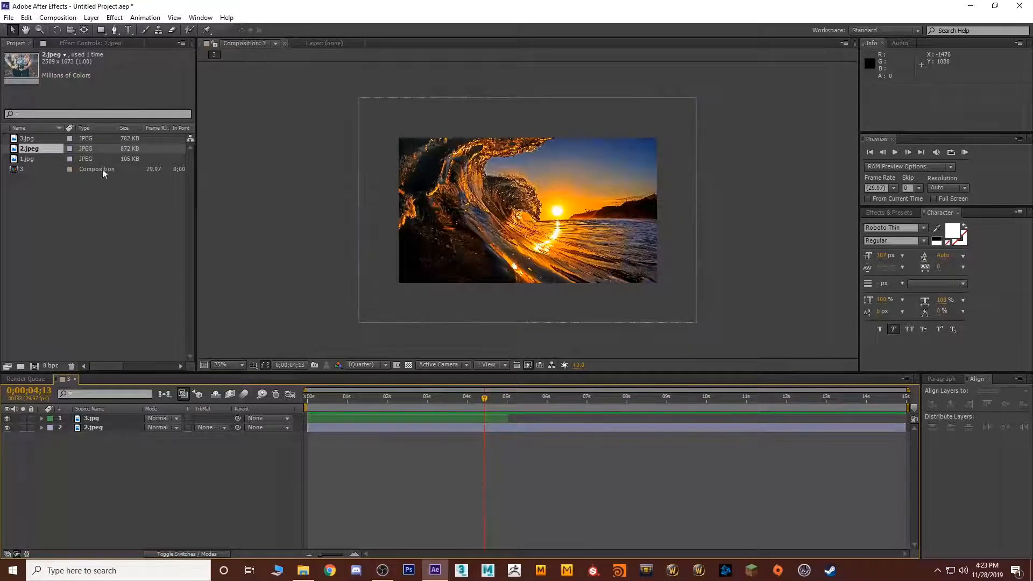
left_click_drag(31, 159, 523, 209)
key("Caps_Lock")
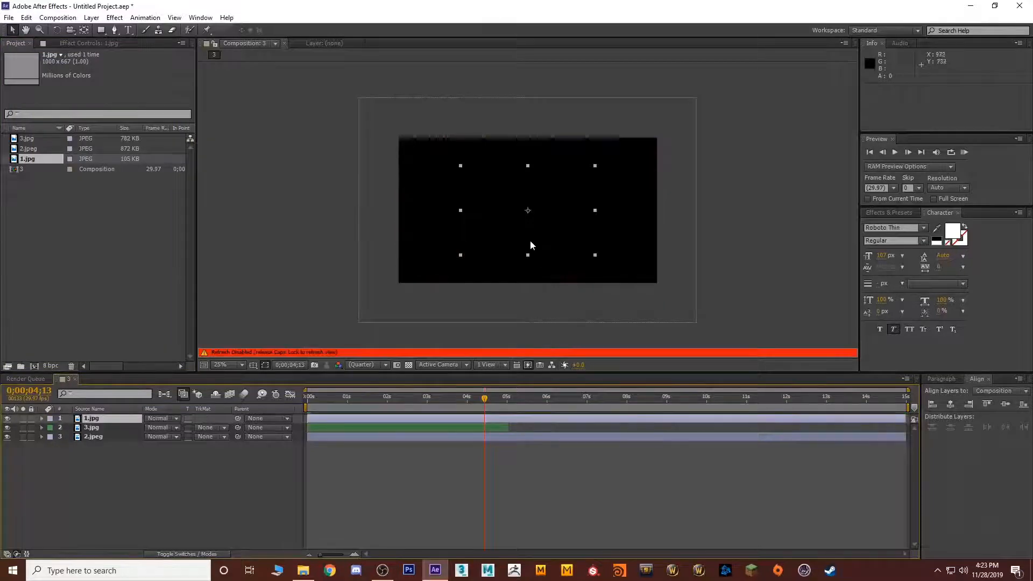
key("Caps_Lock")
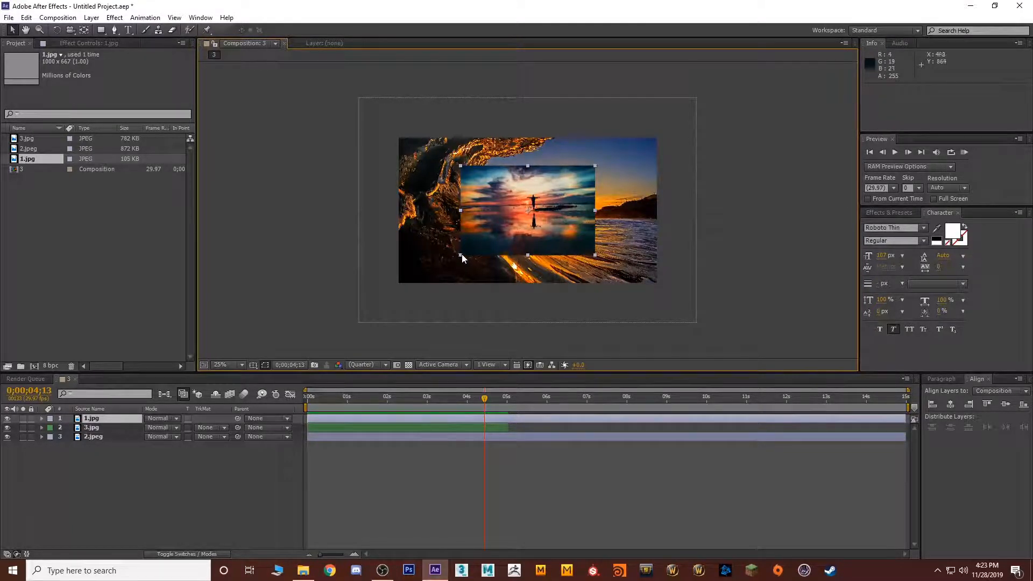
left_click_drag(462, 258, 321, 296)
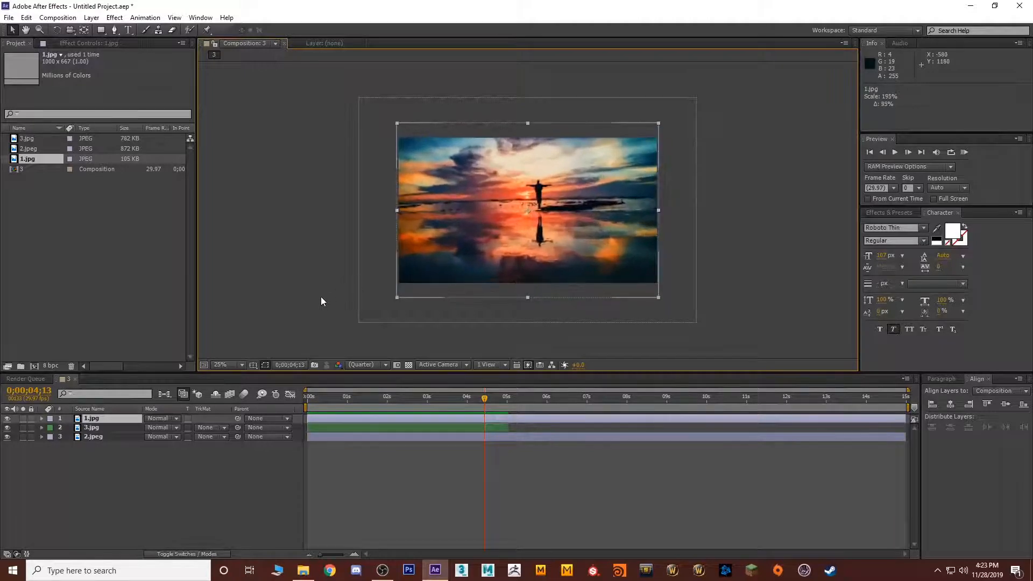
key("KP_Enter")
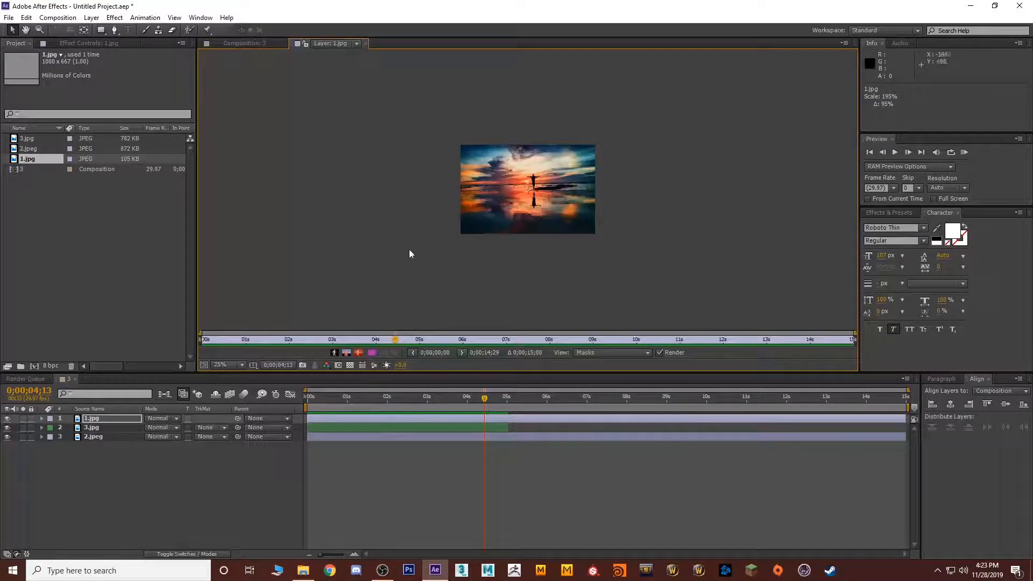
left_click(244, 43)
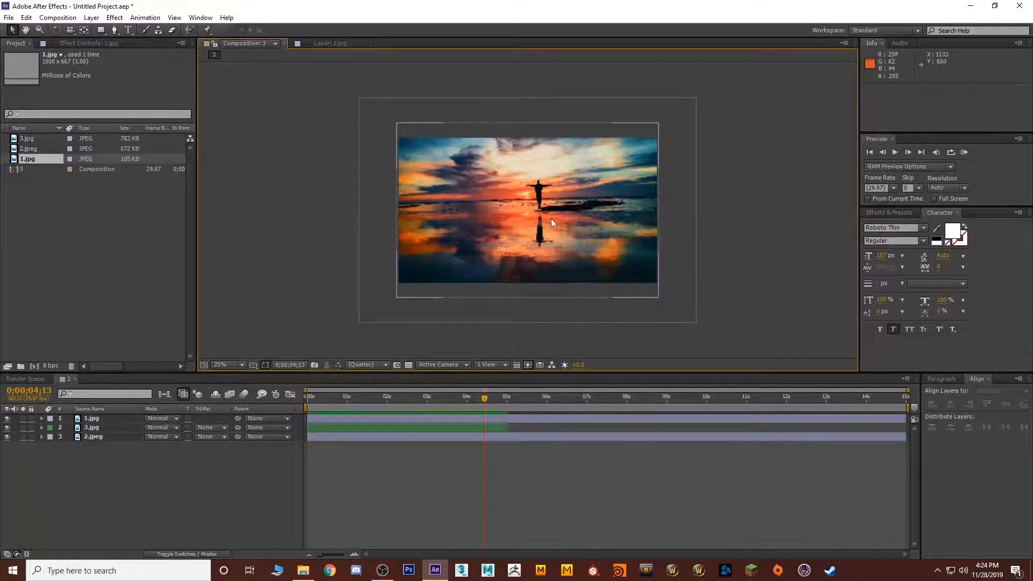
Delete the 1.jpg layer from the composition.
left_click(107, 418)
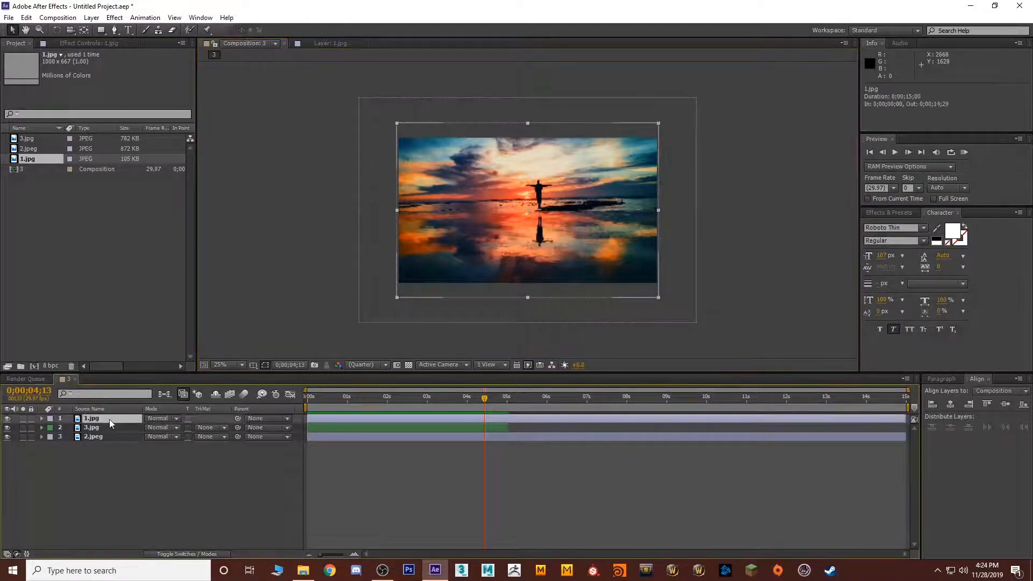
key("Delete")
left_click(417, 418)
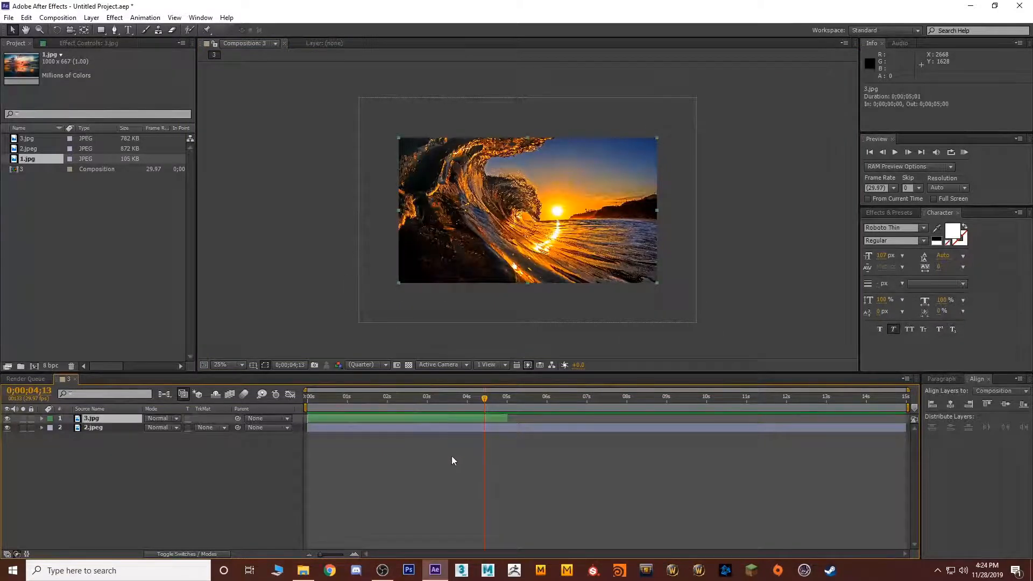
left_click(422, 473)
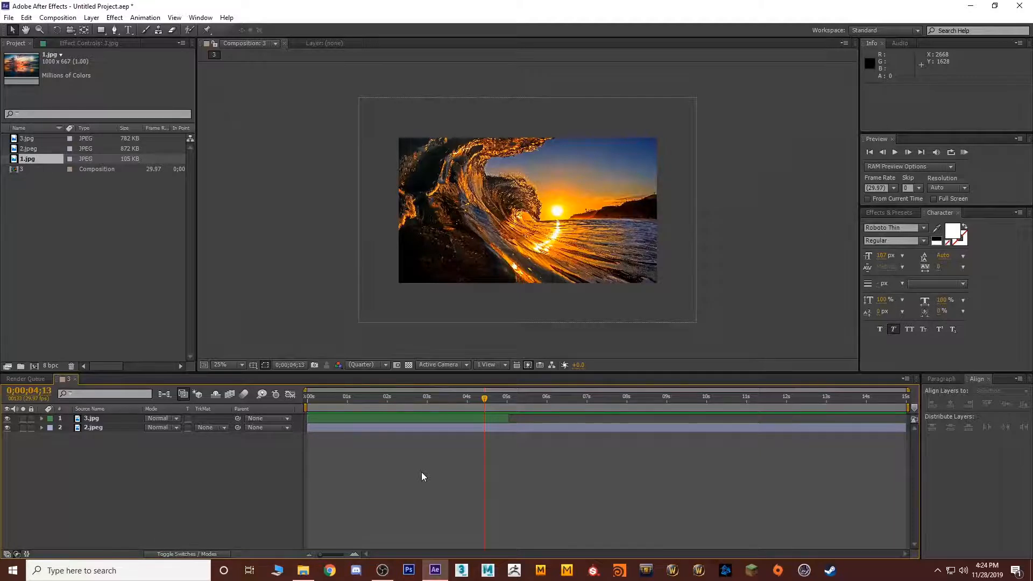
Delete the 2.jpeg layer and return the current time to 0;00;00;00.
left_click(98, 420)
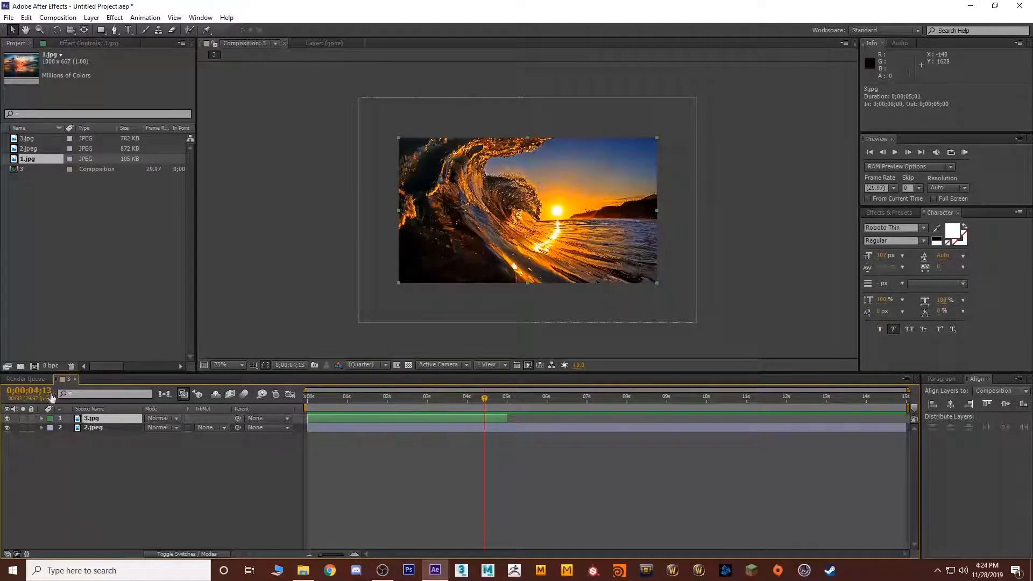
left_click(102, 427)
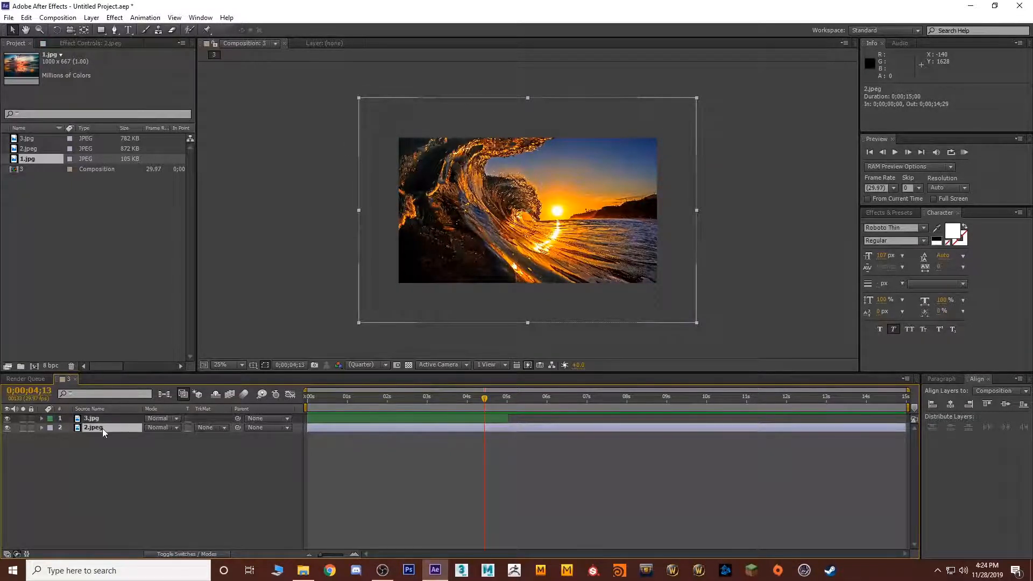
key("Delete")
left_click_drag(476, 401, 301, 394)
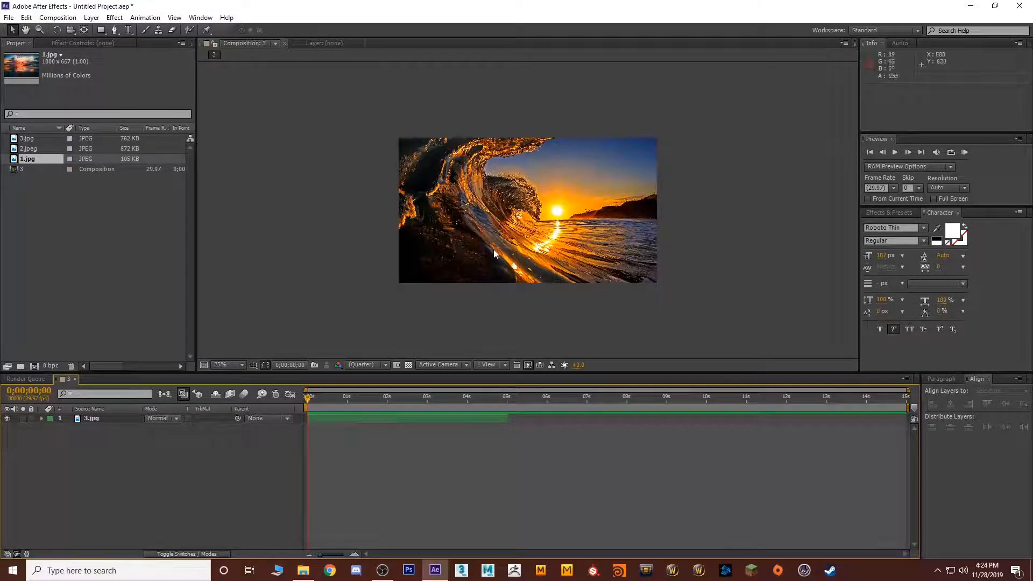
Expand the 3.jpg layer in the timeline to show all of its Transform properties.
left_click(503, 258)
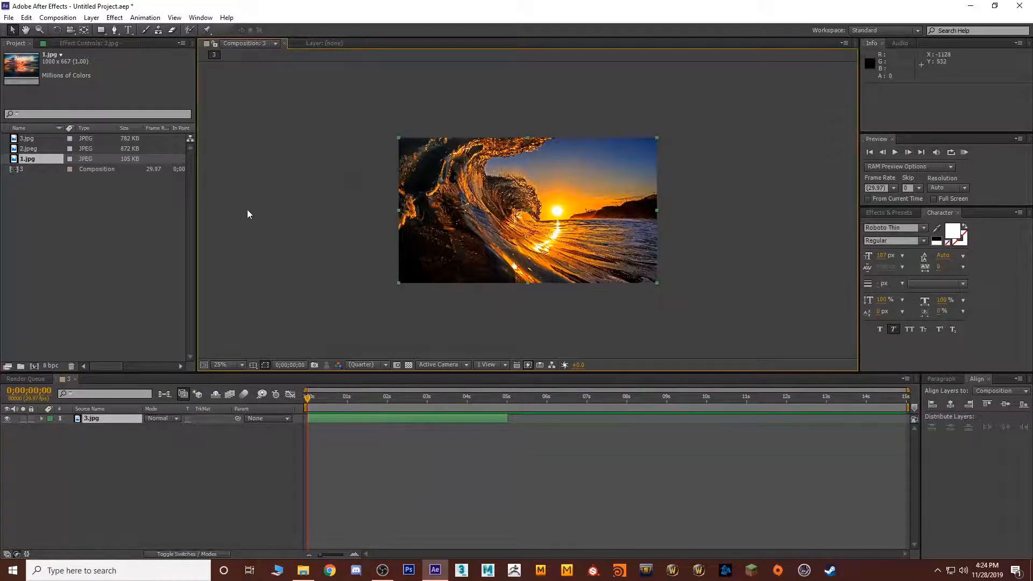
left_click(196, 427)
left_click(92, 421)
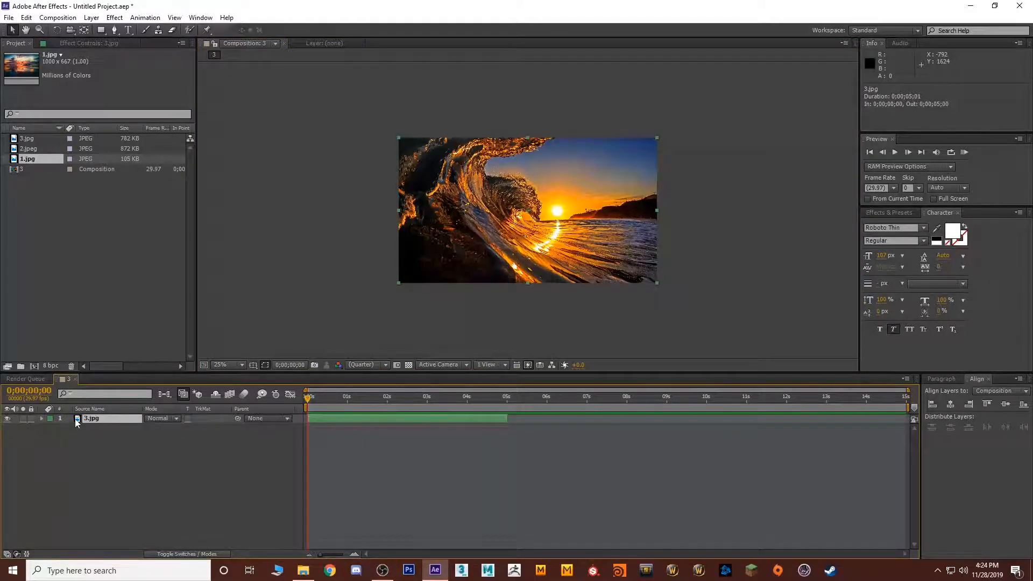
left_click(41, 418)
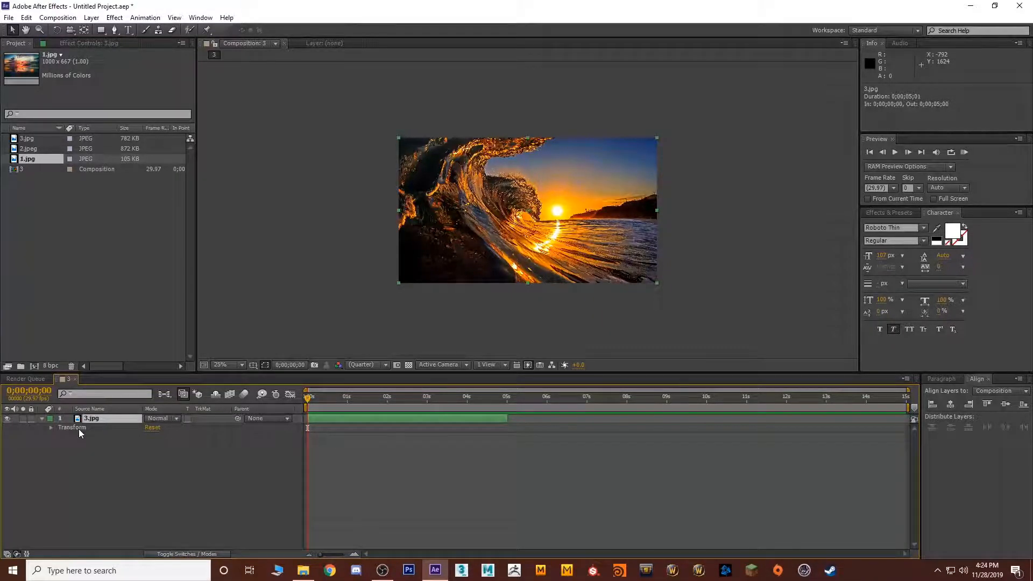
left_click(51, 428)
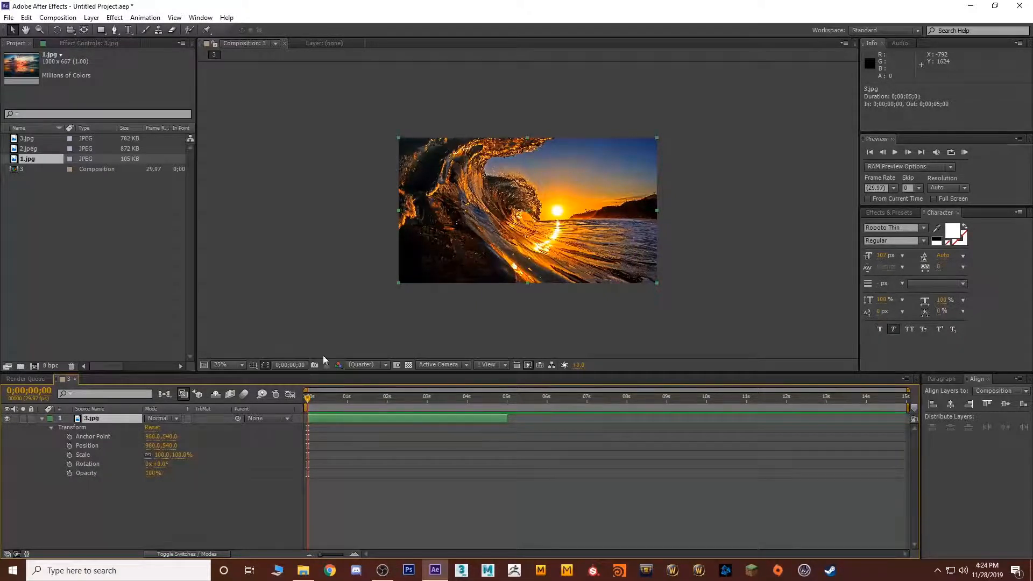
Try repositioning the 3.jpg layer and scaling it to 107.5%, undoing each change.
left_click_drag(557, 213, 492, 236)
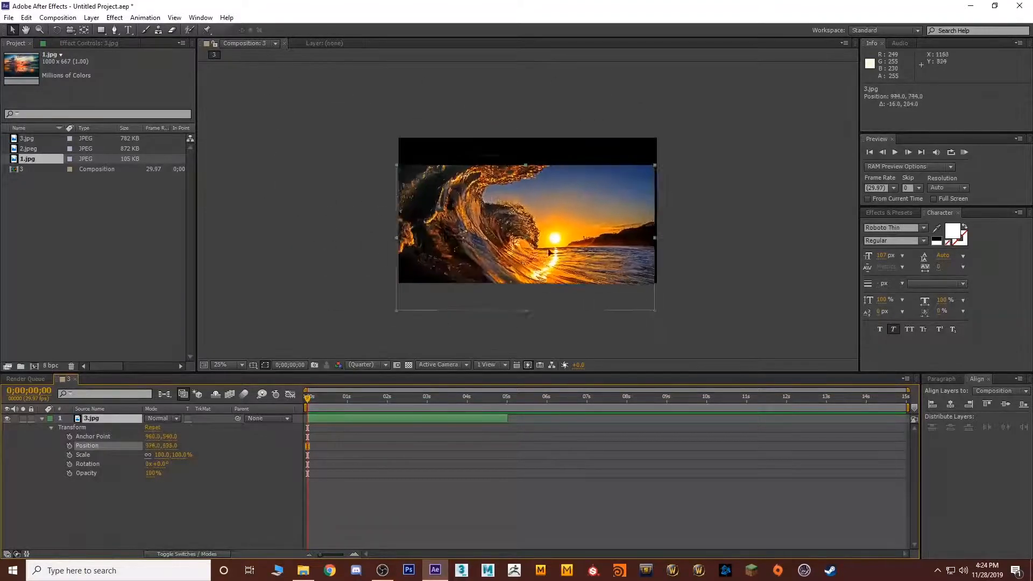
key("ctrl+z")
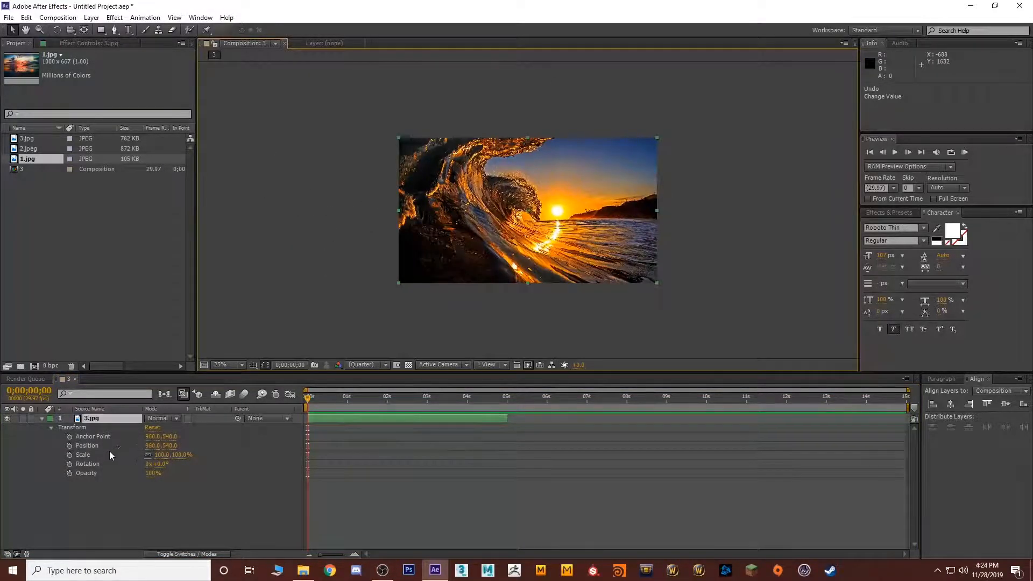
left_click(102, 454)
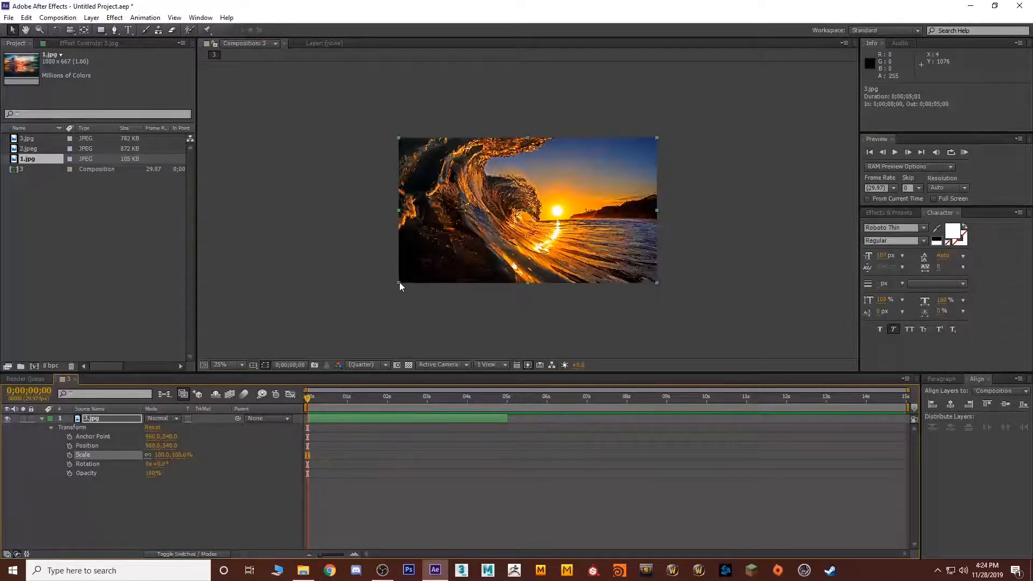
mouse_move(399, 284)
left_mouse_down()
mouse_move(442, 256)
mouse_move(389, 294)
left_mouse_up()
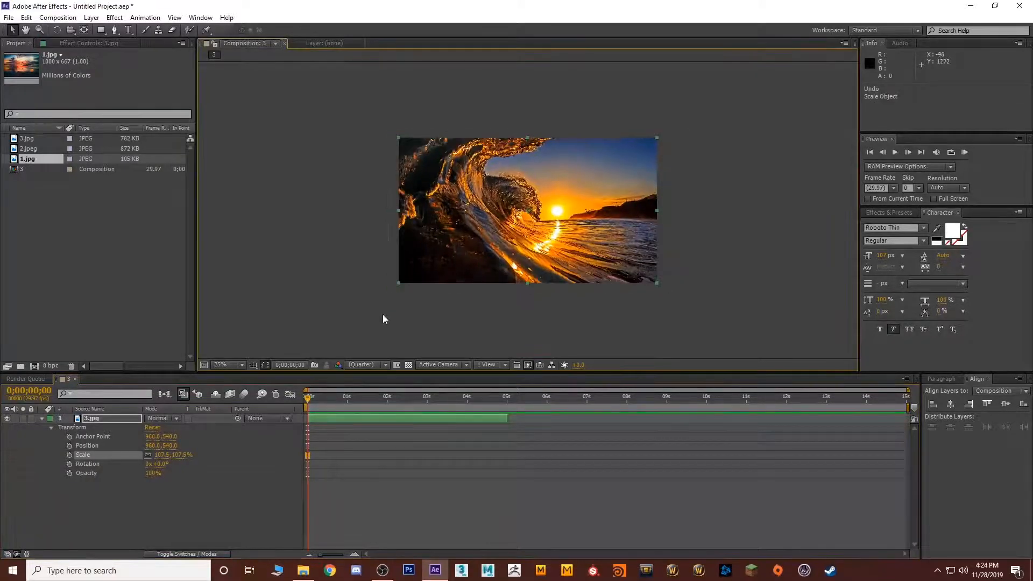
left_click(95, 522)
Try rotating the 3.jpg layer and undo it, and fade its opacity out before restoring it to 100%.
left_click(101, 464)
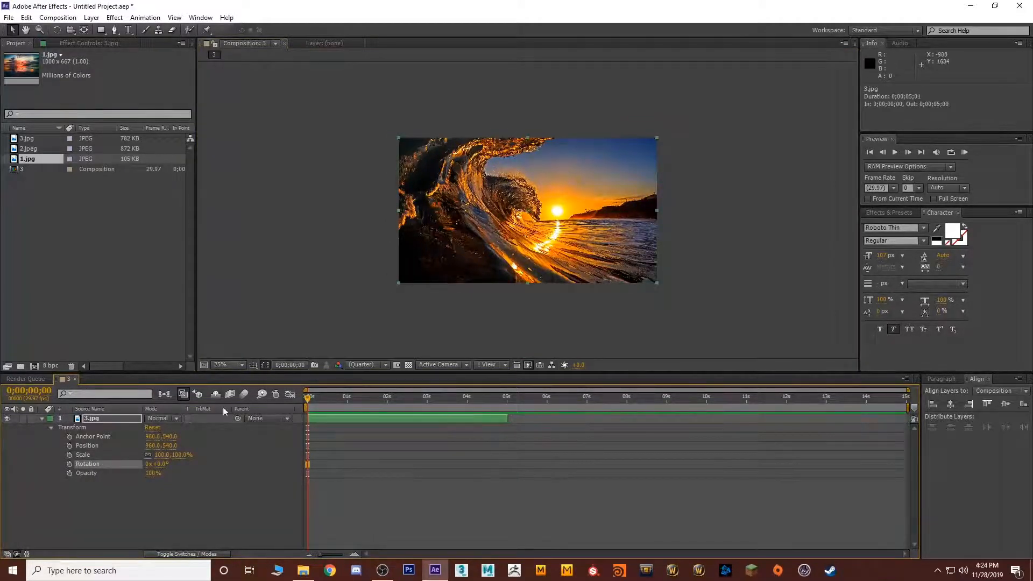
left_click_drag(160, 465, 419, 468)
key("ctrl+z")
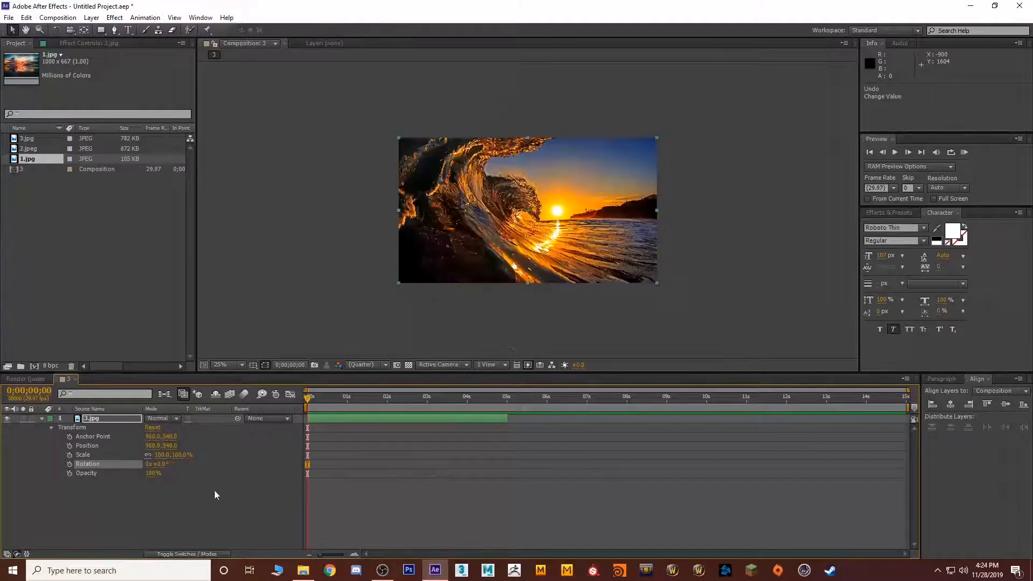
left_click_drag(156, 478, 75, 465)
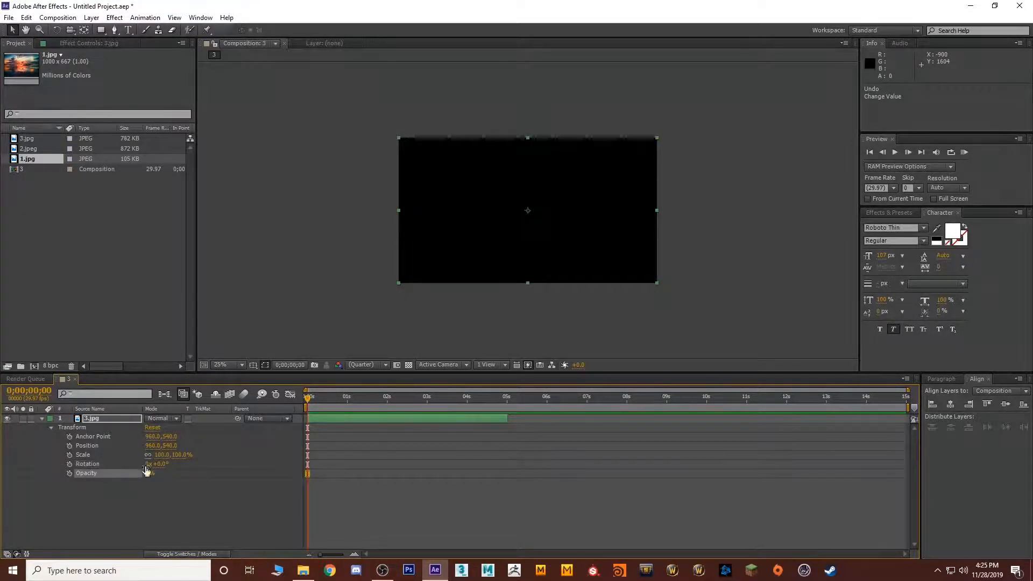
left_click_drag(152, 480, 531, 510)
left_click(316, 522)
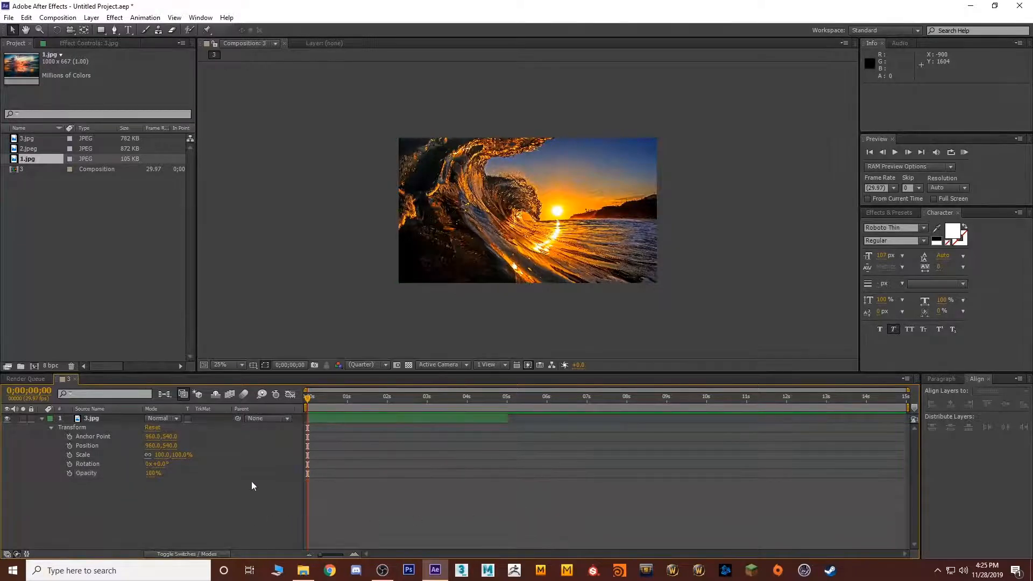
Examine the composition at several zoom levels and undo a trial move of the 3.jpg layer.
scroll(506, 225, "up", 2)
scroll(506, 225, "down", 2)
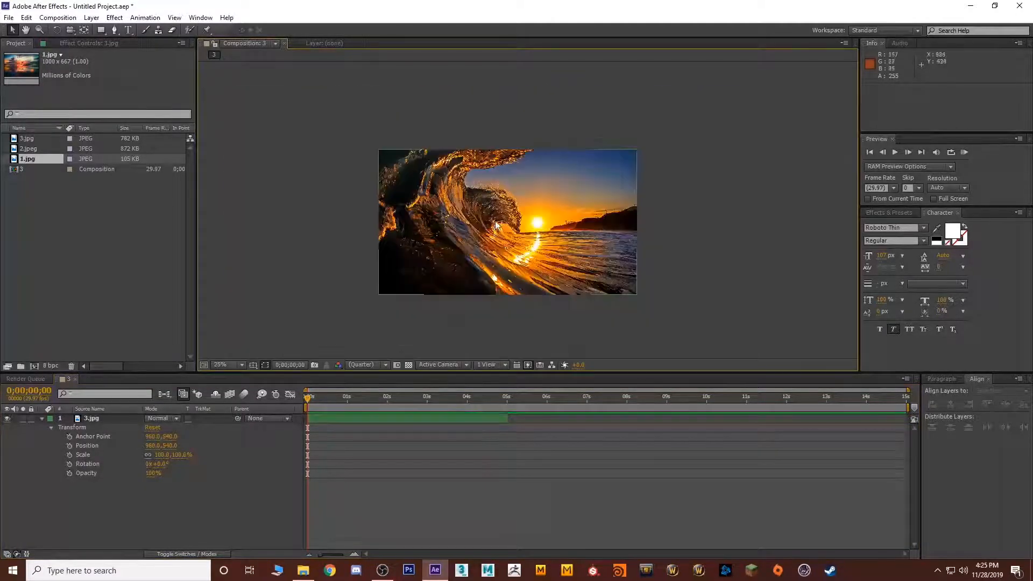
scroll(498, 245, "down", 2)
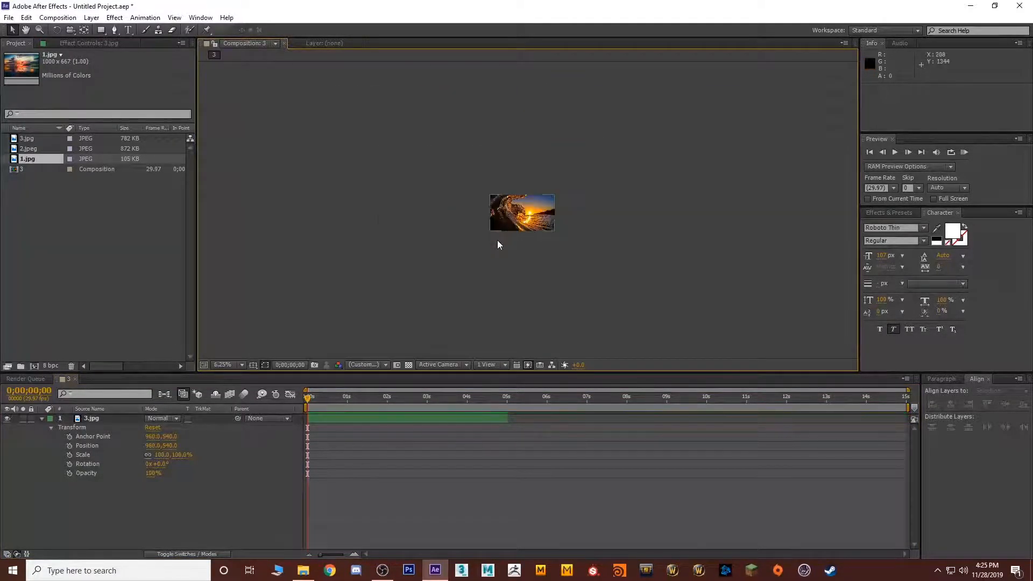
scroll(498, 245, "up", 5)
scroll(498, 244, "down", 5)
scroll(498, 245, "up", 1)
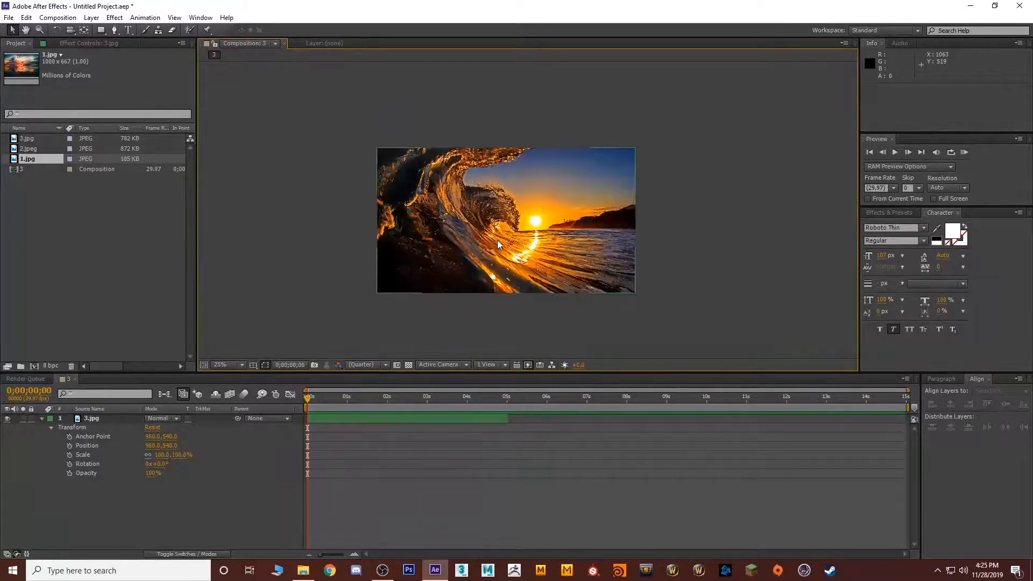
left_click_drag(498, 245, 472, 252)
key("ctrl+z")
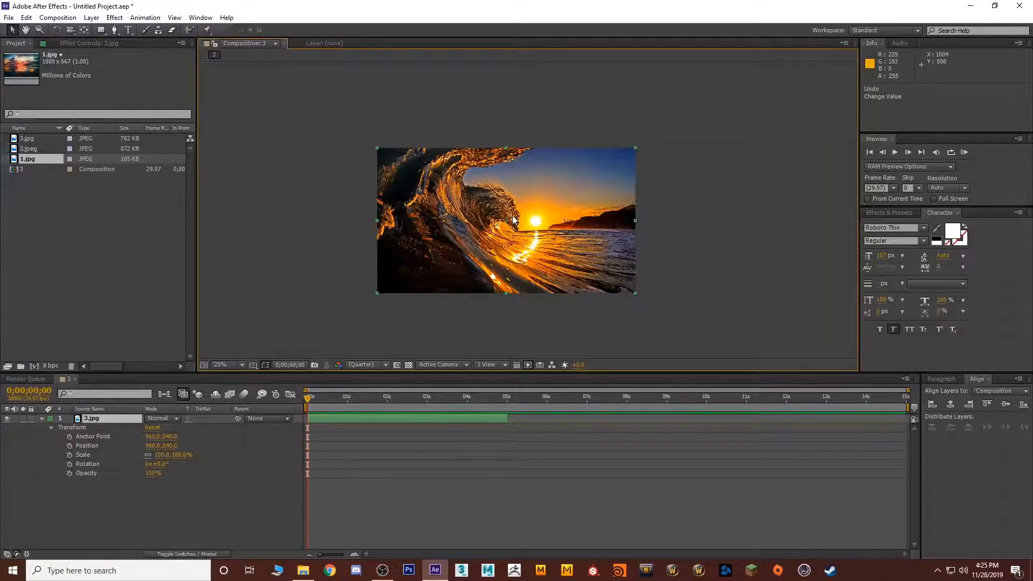
Pan around the composition in the viewer and enlarge it to 50% magnification.
left_click_drag(512, 216, 343, 227)
left_click_drag(476, 247, 600, 237)
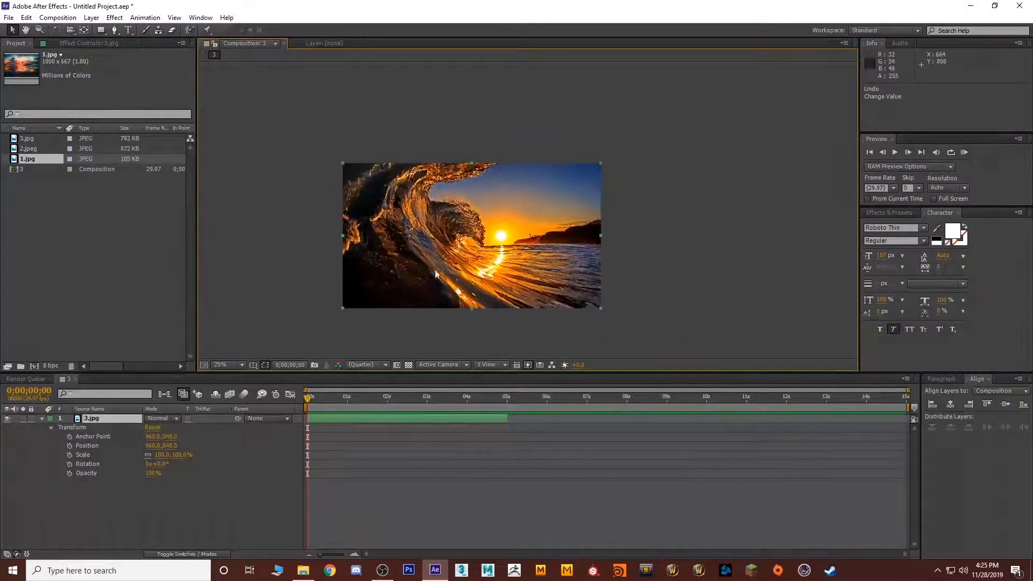
scroll(432, 269, "up", 1)
left_click_drag(432, 270, 554, 200)
scroll(554, 199, "down", 1)
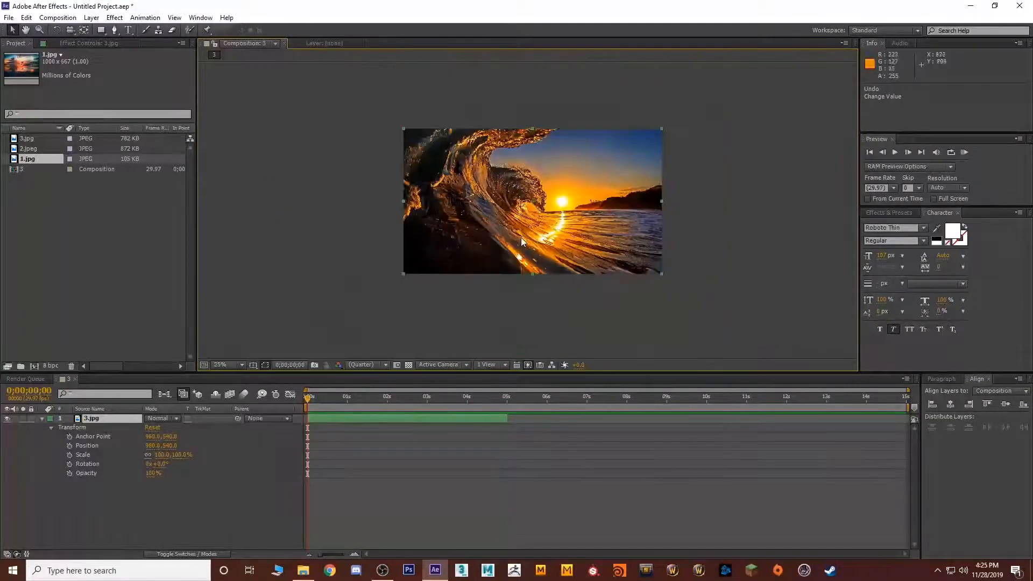
left_click_drag(519, 234, 494, 260)
scroll(493, 260, "up", 1)
left_click(194, 495)
left_click_drag(419, 256, 447, 226)
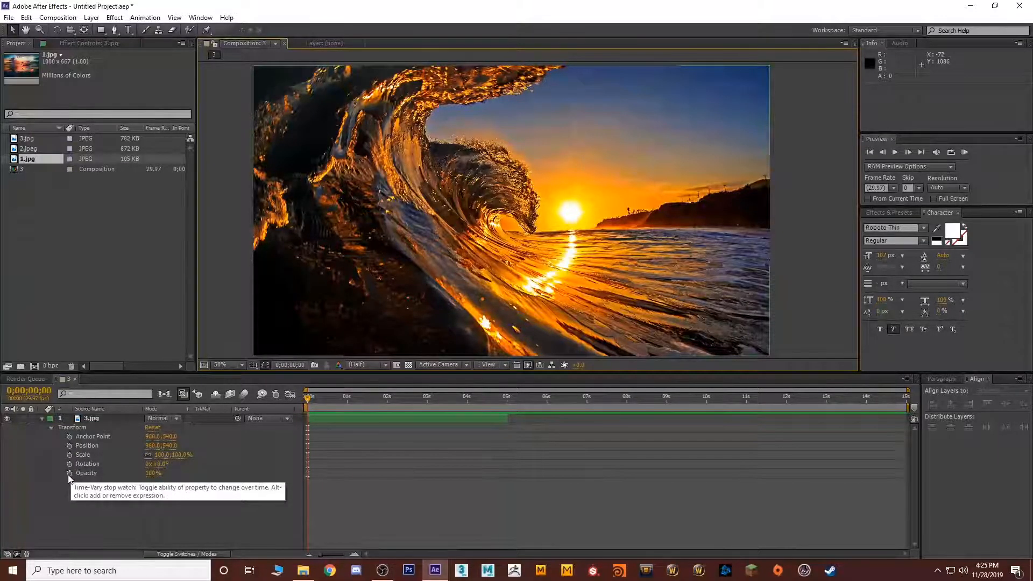
Turn on Position keyframing for the 3.jpg layer at 0;00;00;00 and move the current time to 0;00;00;26.
left_click(69, 446)
left_click(333, 399)
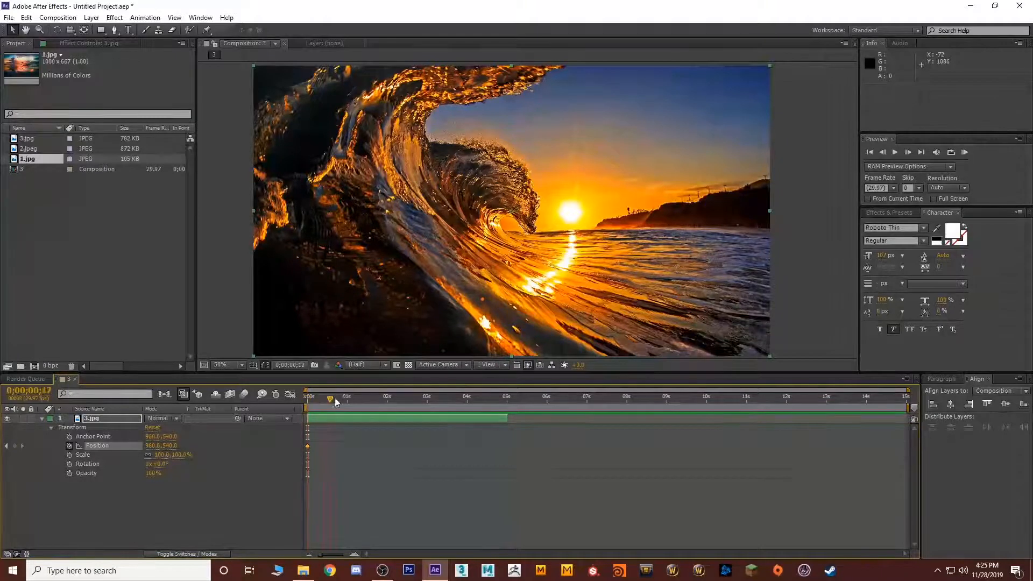
key("shift+Page_Down")
key("shift+Page_Down")
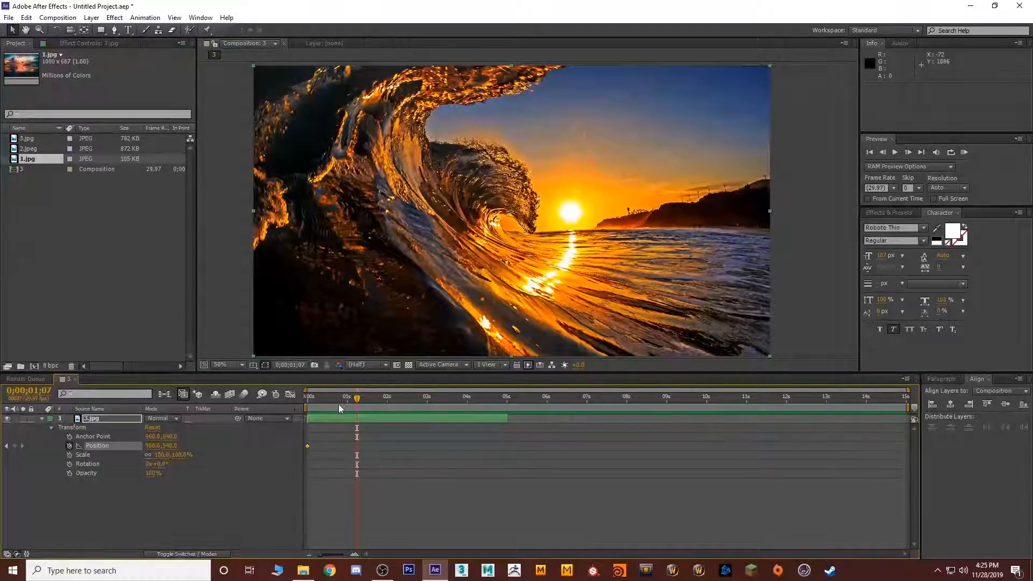
key("Home")
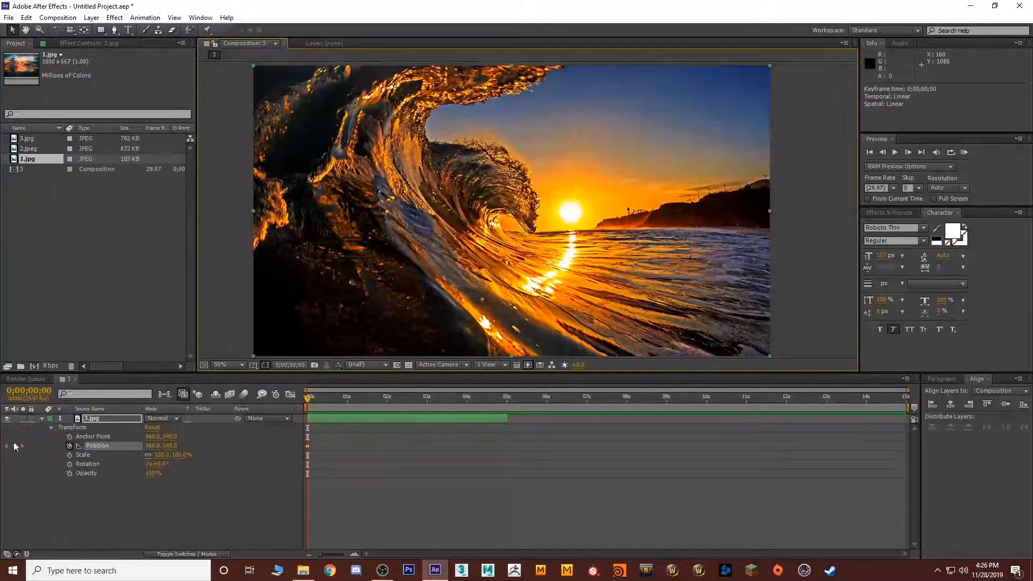
left_click_drag(310, 398, 343, 397)
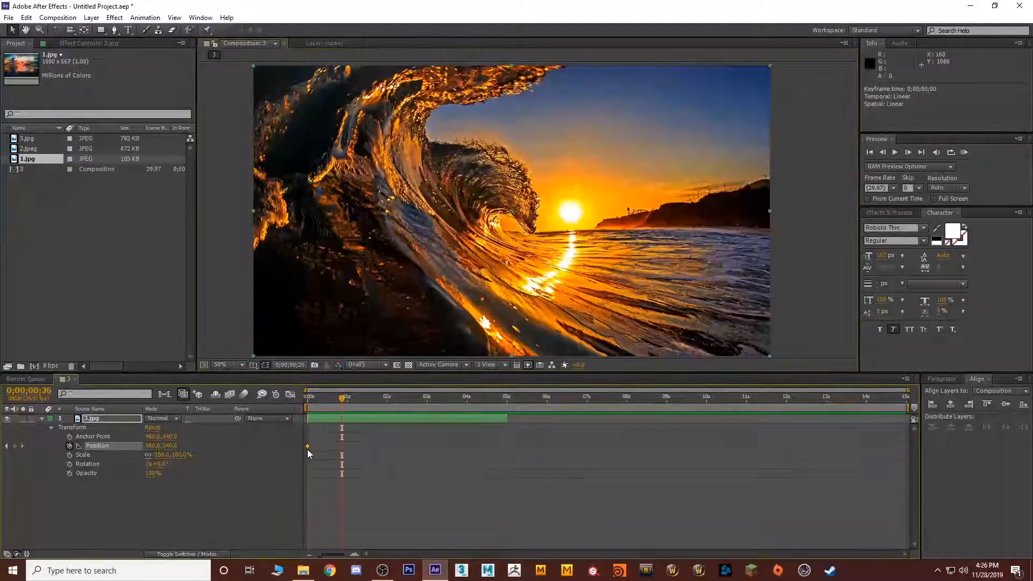
Return to 0;00;00;00 and move the 3.jpg layer horizontally out of the frame to Position -1064, 540.
mouse_move(309, 451)
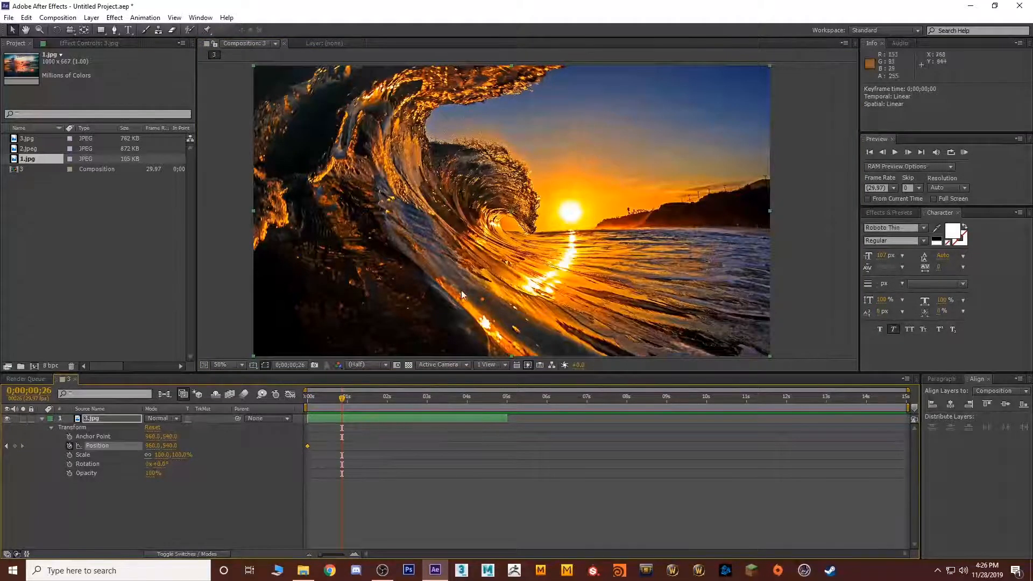
key("comma")
left_click(337, 399)
left_click_drag(337, 404, 290, 429)
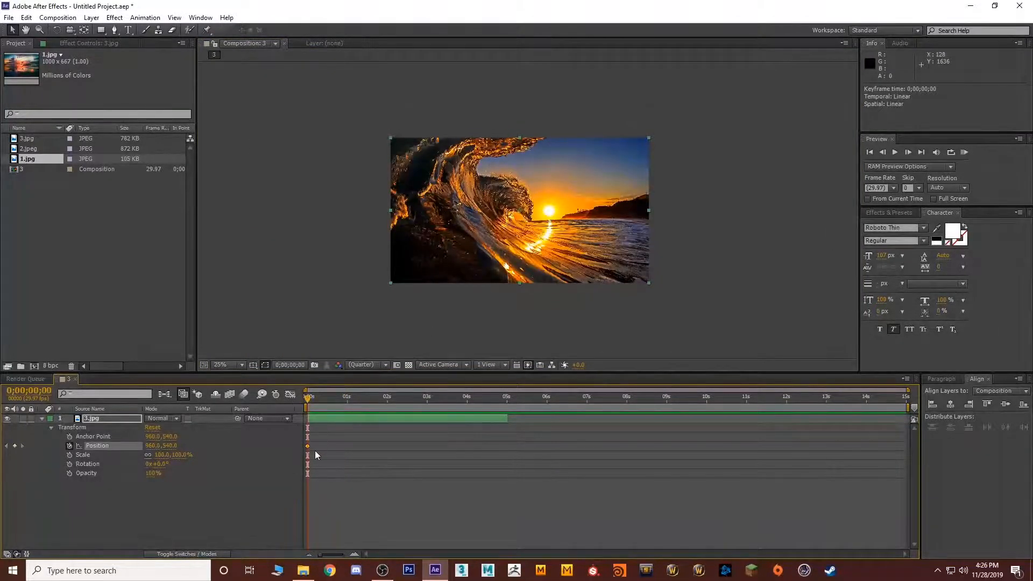
left_click(522, 237)
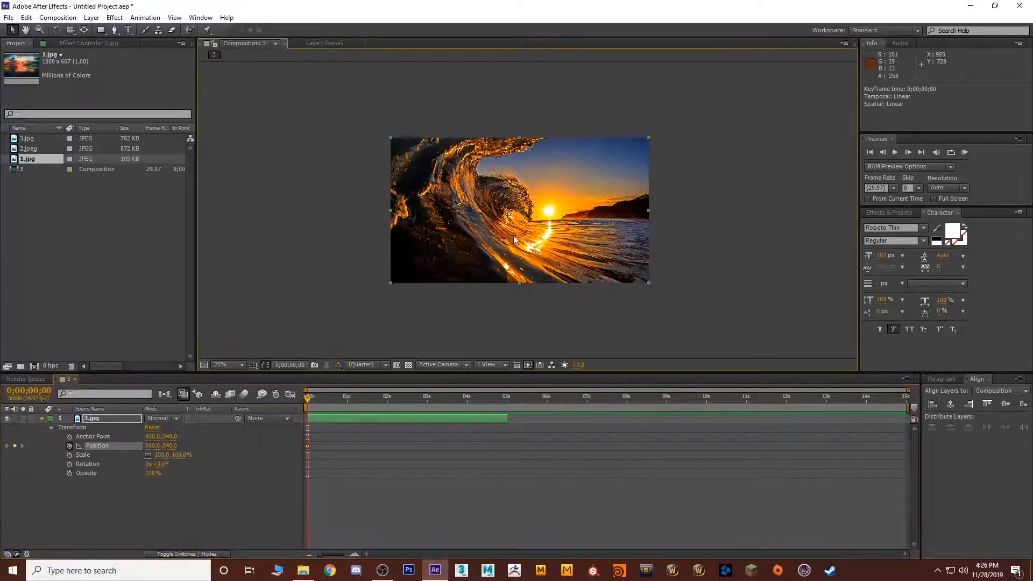
left_click(13, 33)
left_click_drag(608, 218, 338, 213)
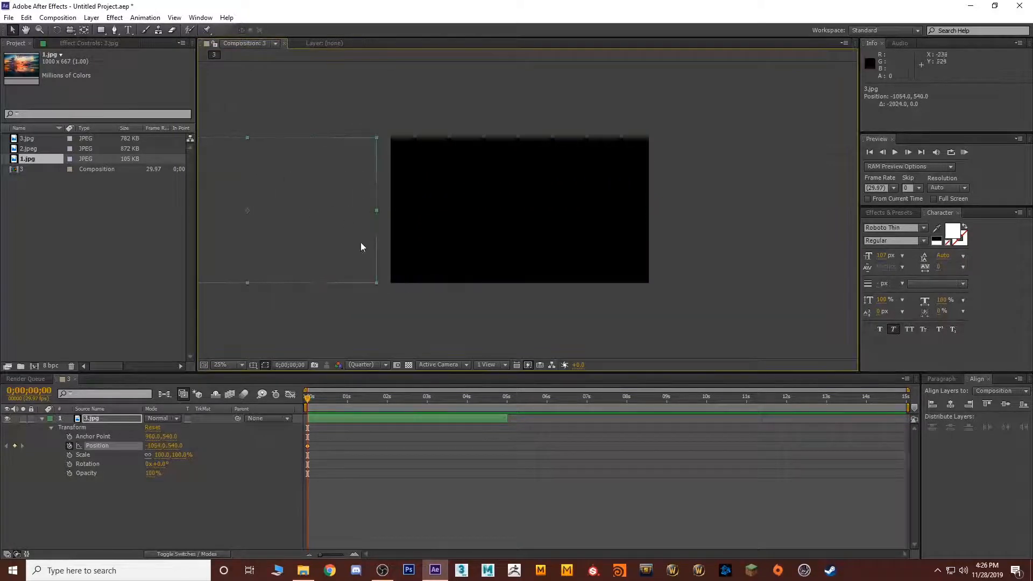
Go to 0;00;05;00 and move the 3.jpg layer across and out the opposite side of the frame to Position 2908, 540.
left_click(326, 397)
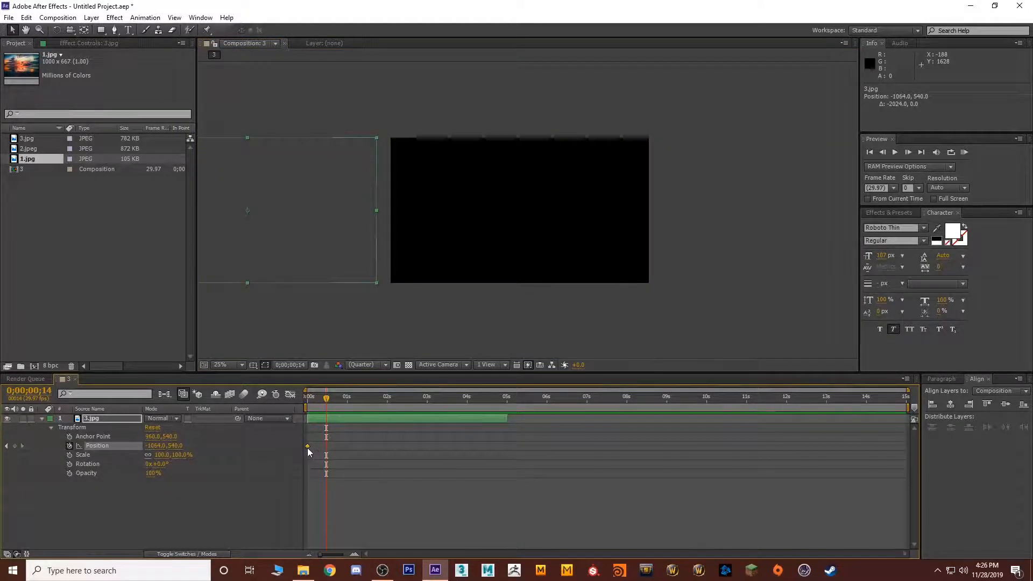
left_click(308, 398)
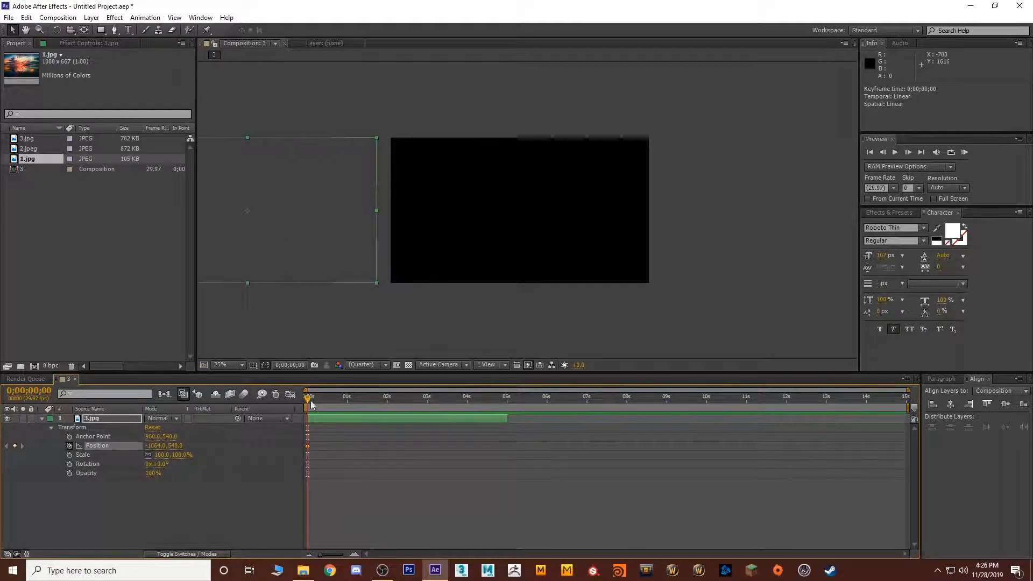
left_click_drag(334, 399, 507, 398)
left_click_drag(275, 246, 808, 271)
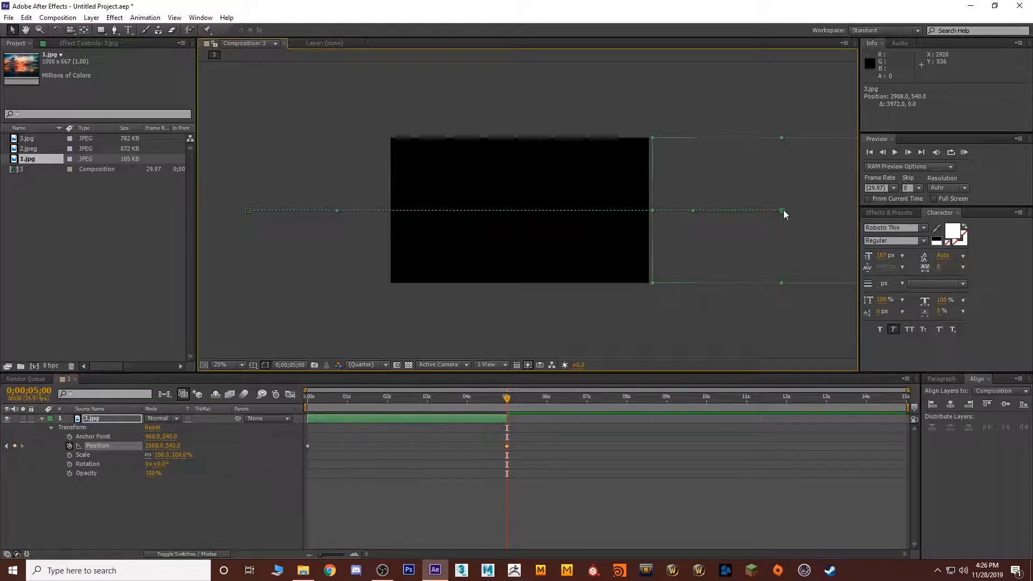
Scrub through and play back the 3.jpg layer's Position animation, returning the current time to 0;00;05;00.
left_click_drag(347, 396, 507, 392)
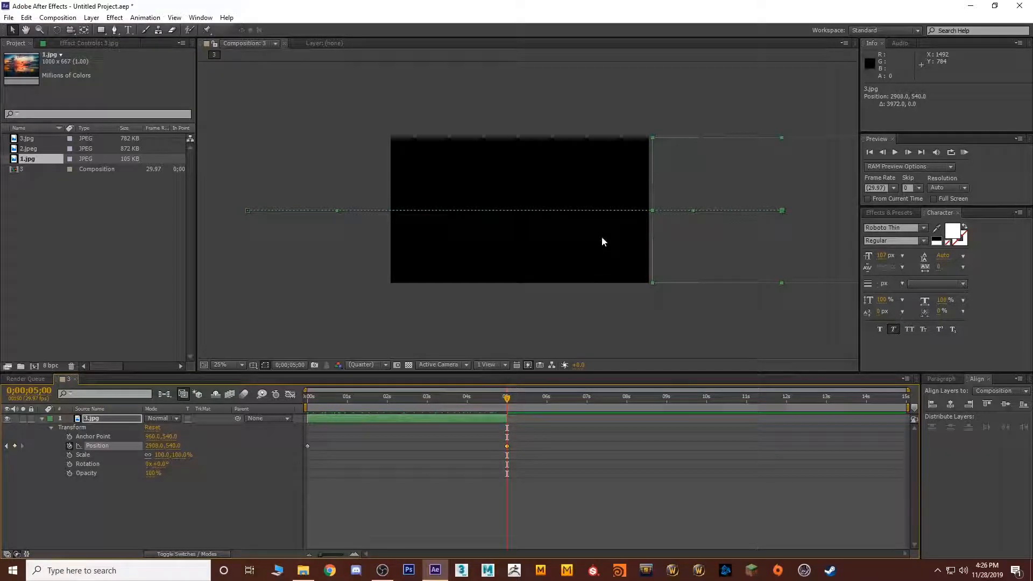
left_click_drag(507, 397, 308, 397)
left_click(896, 152)
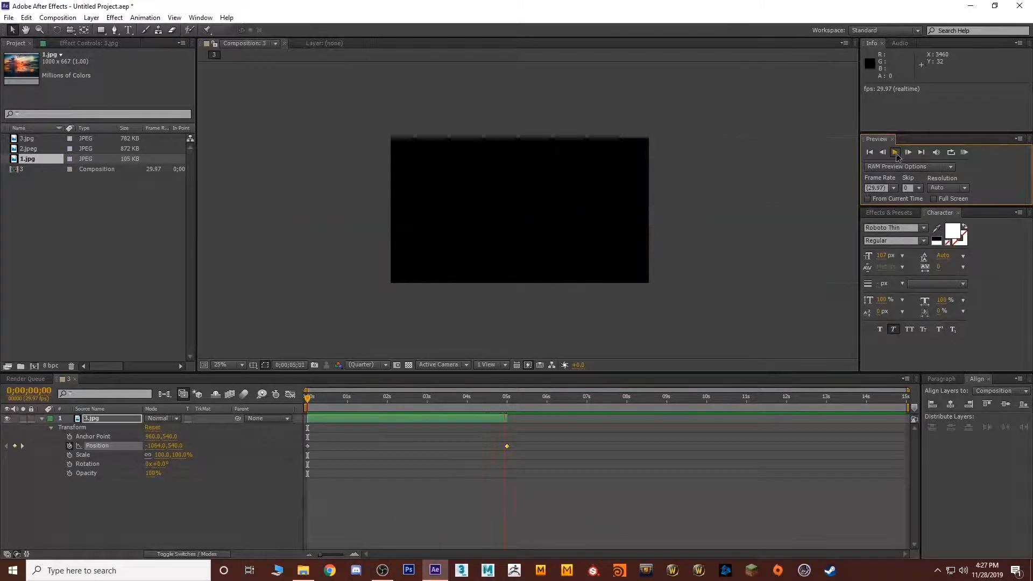
left_click(521, 399)
left_click_drag(521, 402, 507, 398)
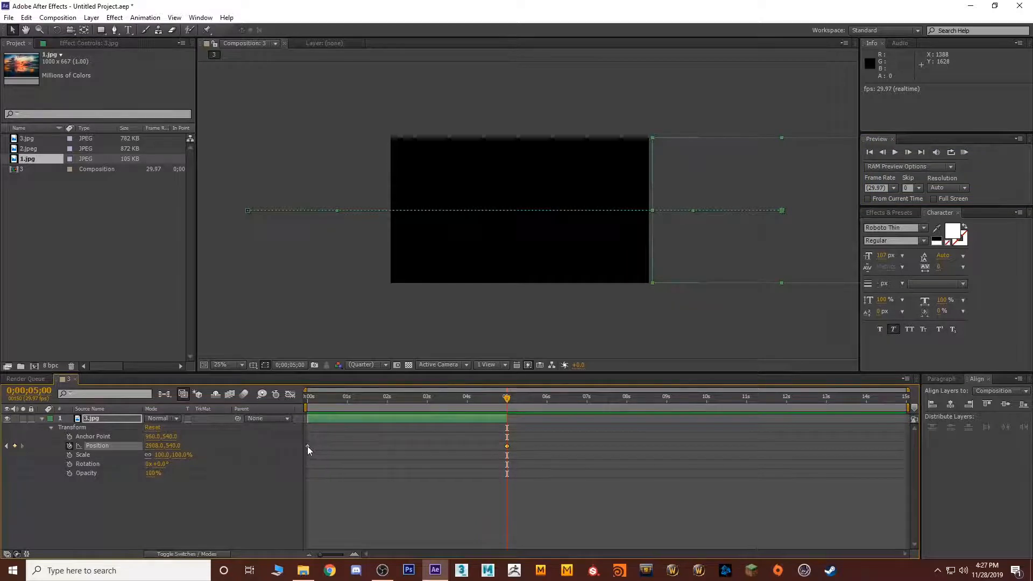
Shift the ending Position keyframe earlier, to about 1.5 seconds, and preview the faster slide from the start.
left_click(307, 446)
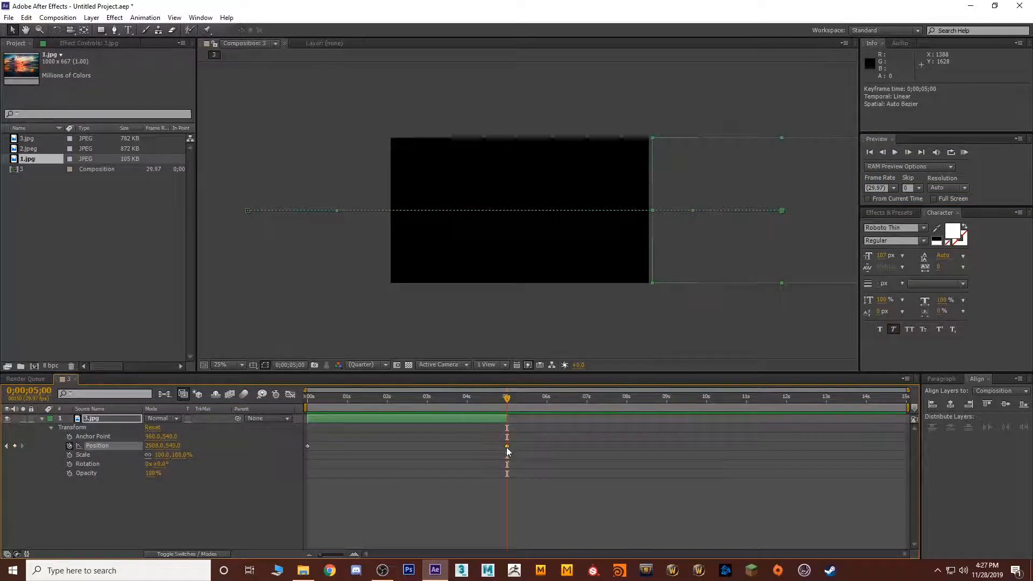
mouse_move(506, 448)
left_click(503, 454)
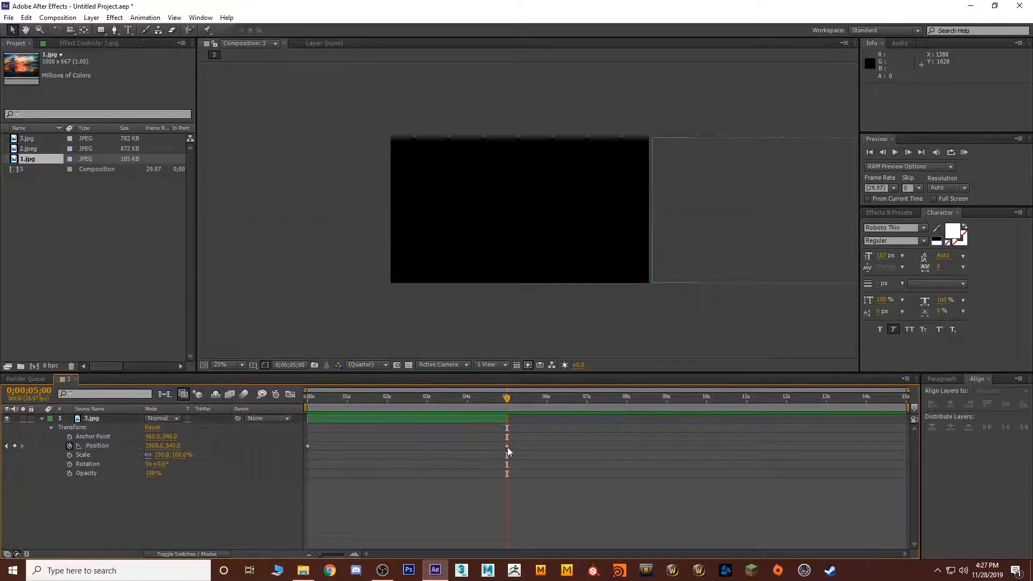
left_click(507, 447)
left_click_drag(507, 446, 369, 450)
left_click_drag(353, 398, 304, 398)
left_click(894, 154)
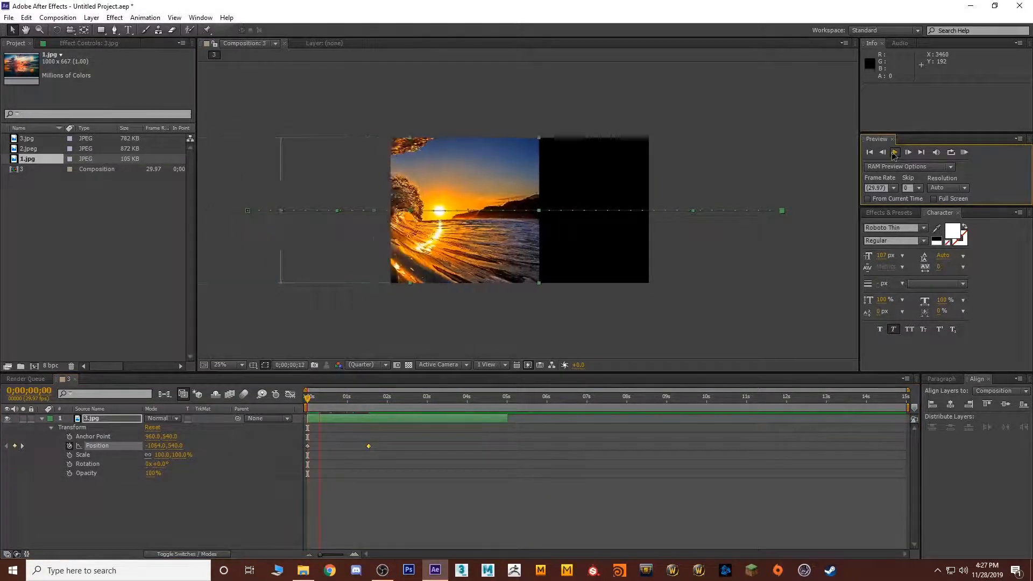
left_click(897, 153)
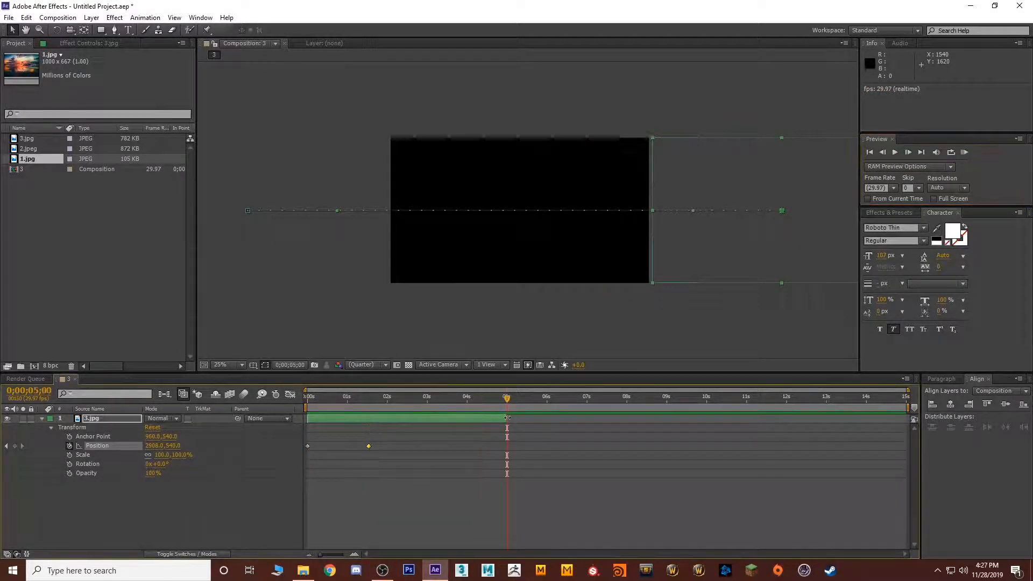
Extend the 3.jpg layer to the composition's end, move the ending Position keyframe to 0;00;07;29, and preview the slower motion.
left_click_drag(506, 418, 910, 424)
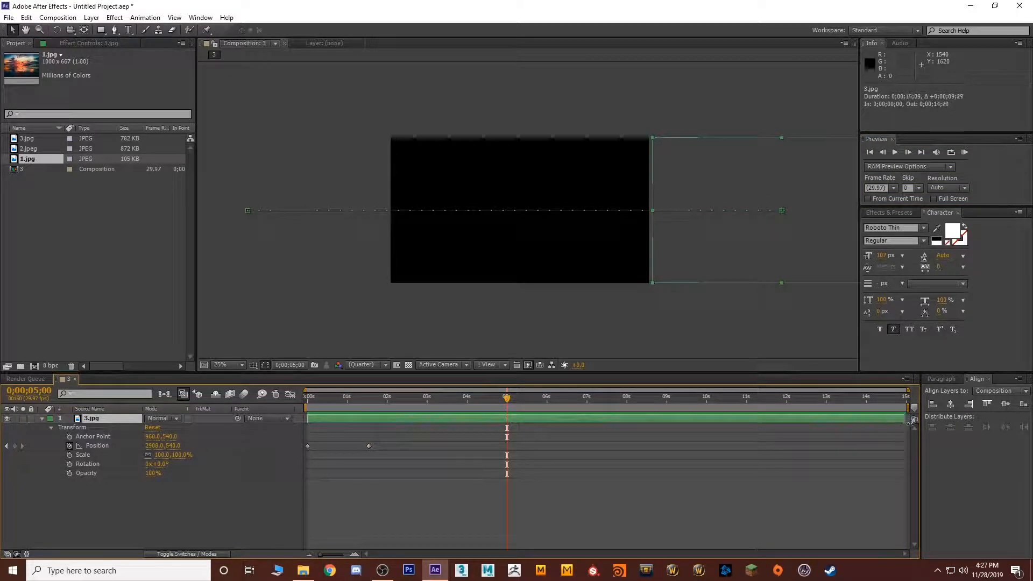
left_click_drag(368, 446, 624, 445)
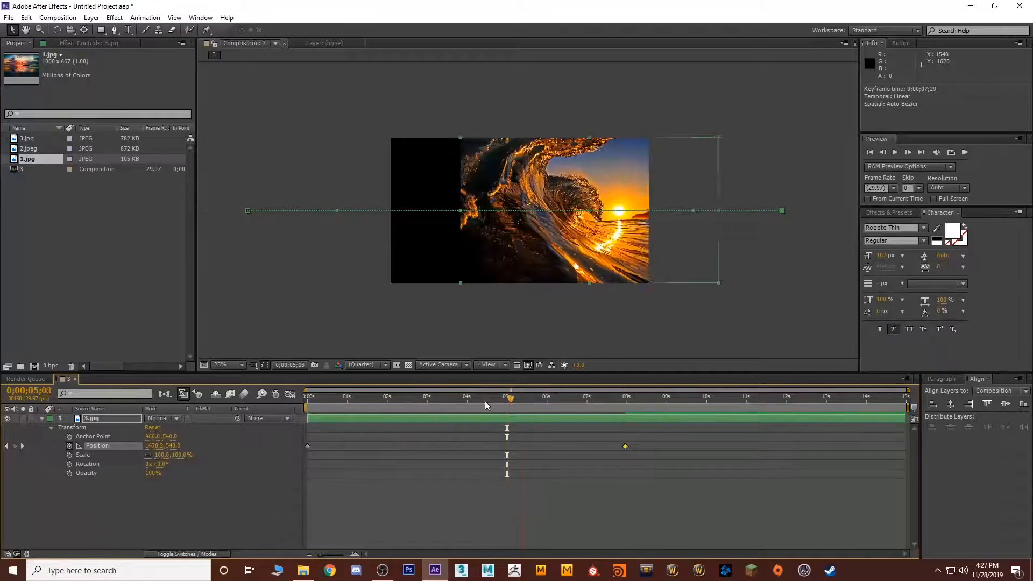
key("Home")
left_click(897, 151)
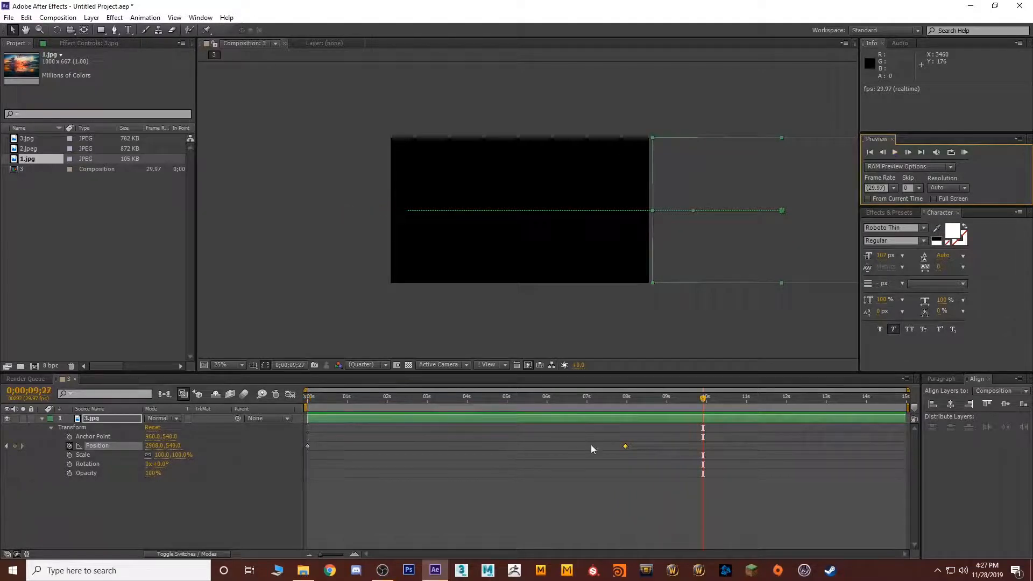
left_click_drag(591, 397, 307, 399)
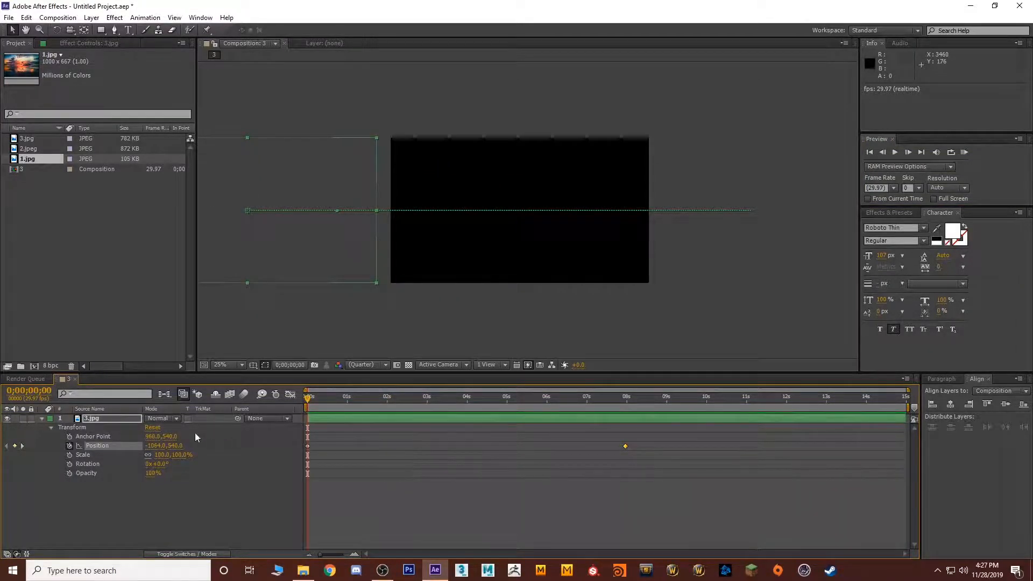
Turn on Rotation keyframing for the 3.jpg layer at 0;00;00;00 and move the ending Position keyframe to 0;00;02;00.
left_click(68, 465)
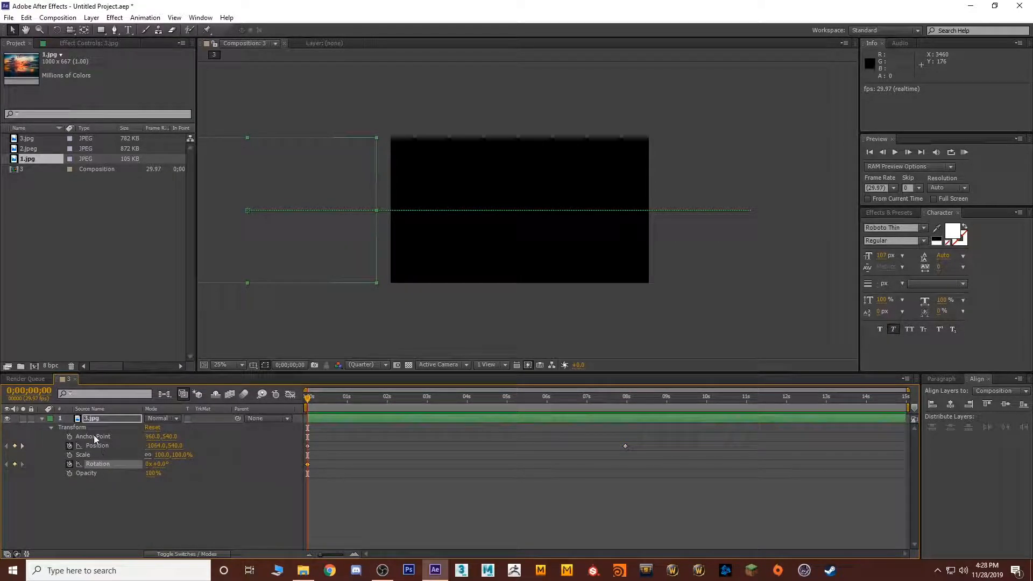
left_click(345, 398)
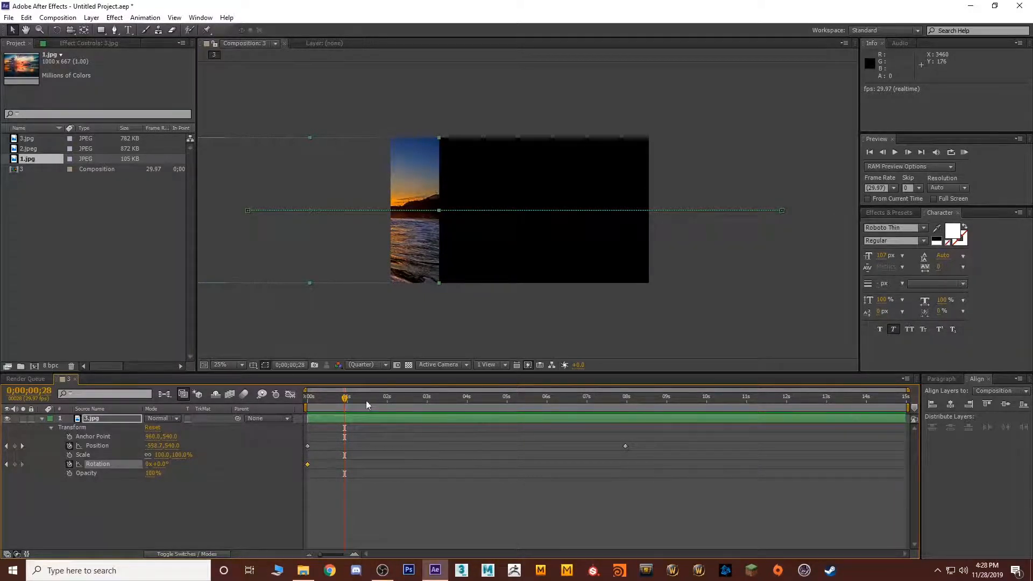
left_click_drag(345, 398, 618, 455)
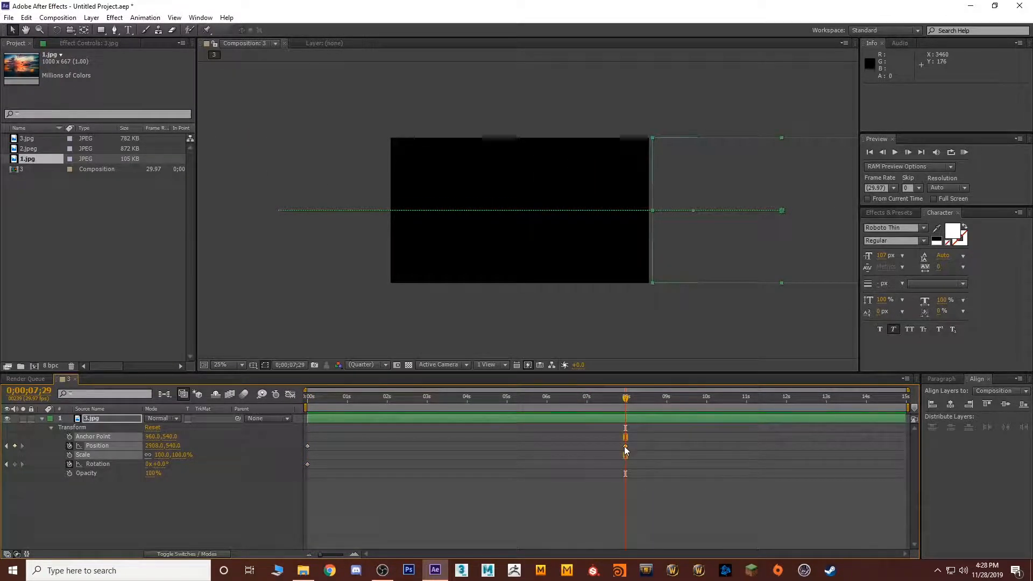
key("Delete")
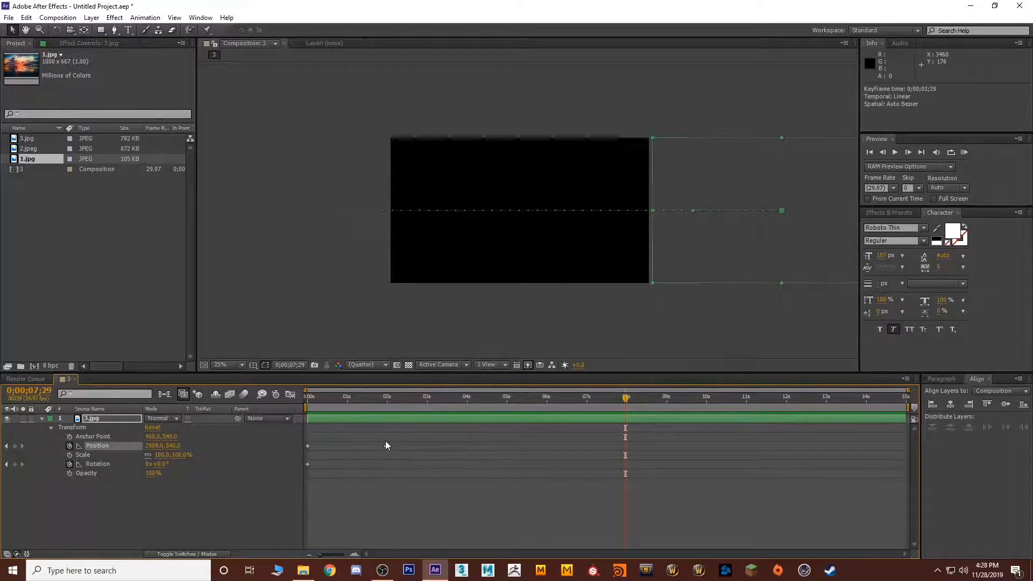
left_click_drag(385, 441, 387, 442)
left_click(386, 397)
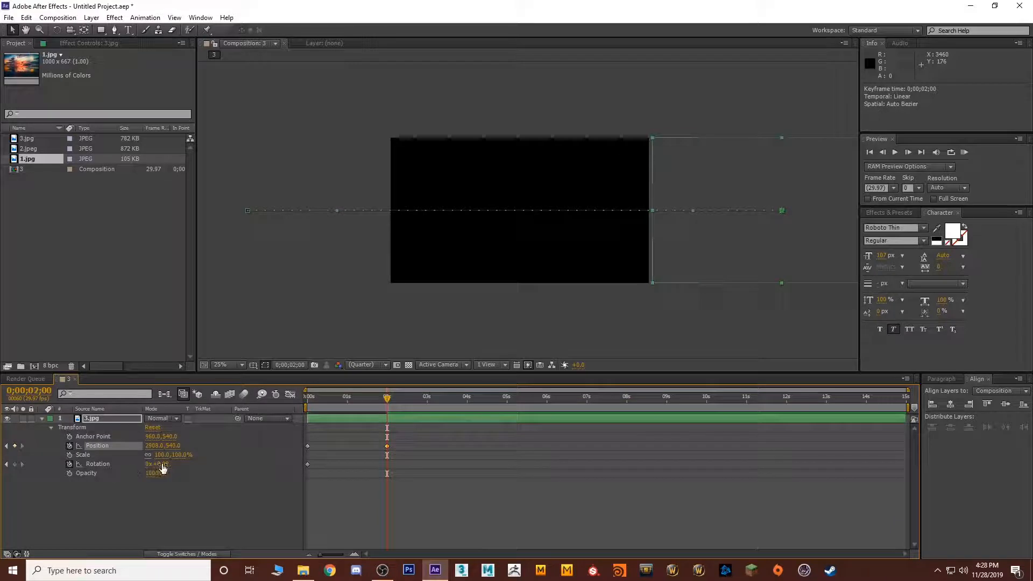
Set the 3.jpg layer's Rotation to 360° at 0;00;02;00.
left_click_drag(160, 463, 356, 460)
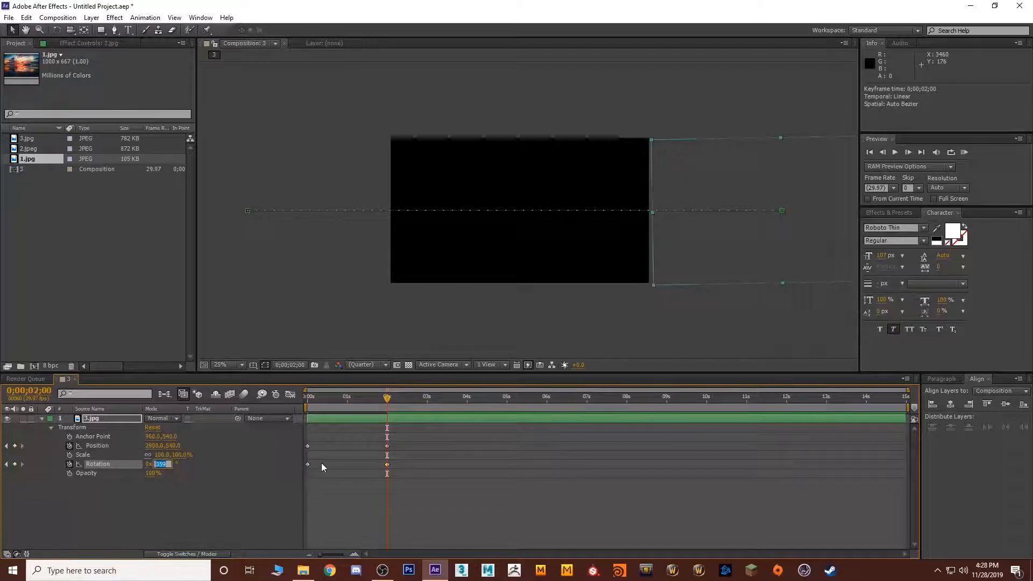
type("360")
key("Return")
Play back the combined Position and Rotation animation from the start and return to 0;00;00;00.
left_click_drag(387, 401, 297, 409)
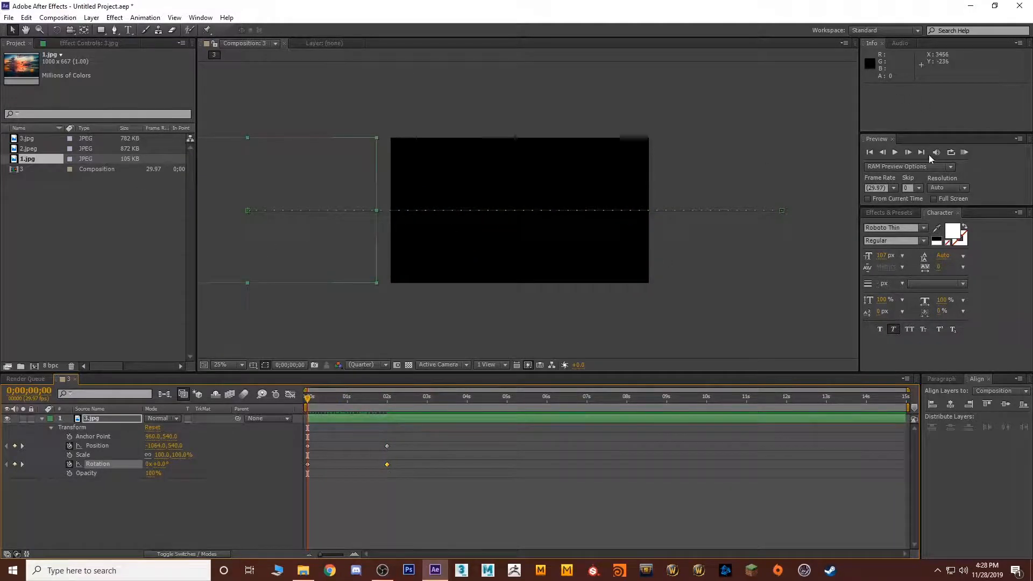
left_click(898, 153)
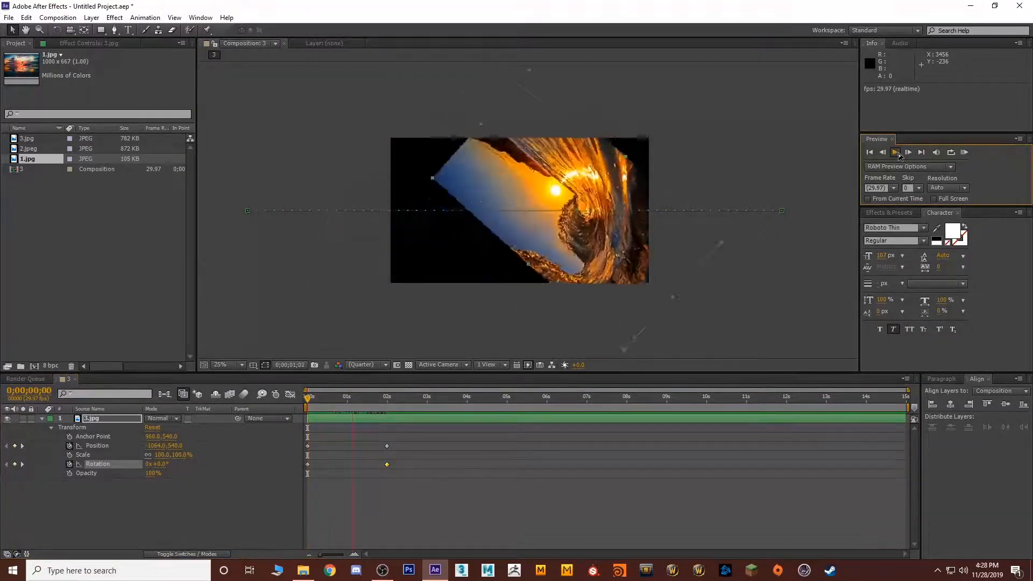
left_click(899, 156)
key("Home")
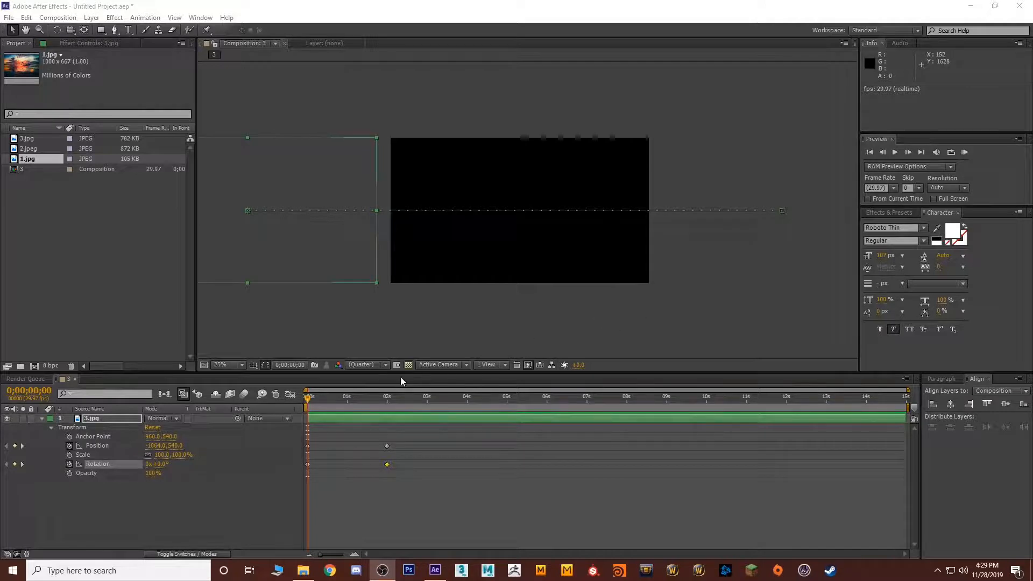
left_click_drag(439, 396, 279, 394)
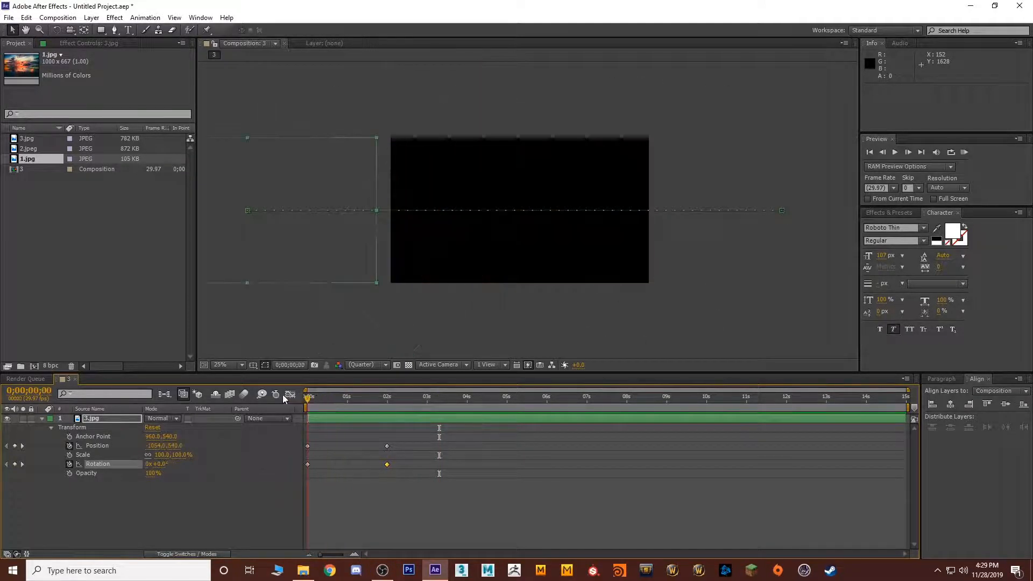
Delete the 3.jpg layer from the composition.
left_click(167, 511)
left_click(97, 418)
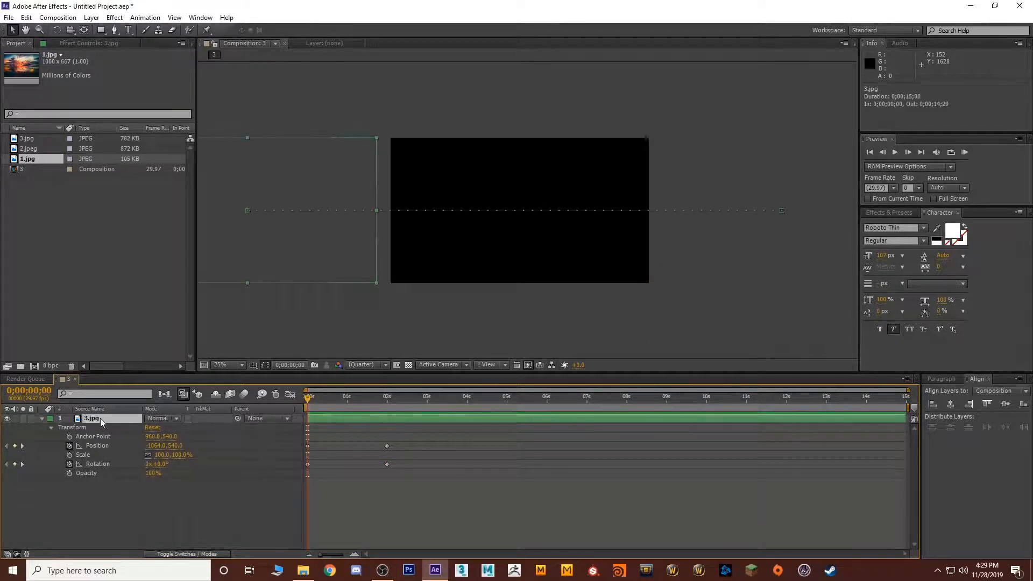
key("Delete")
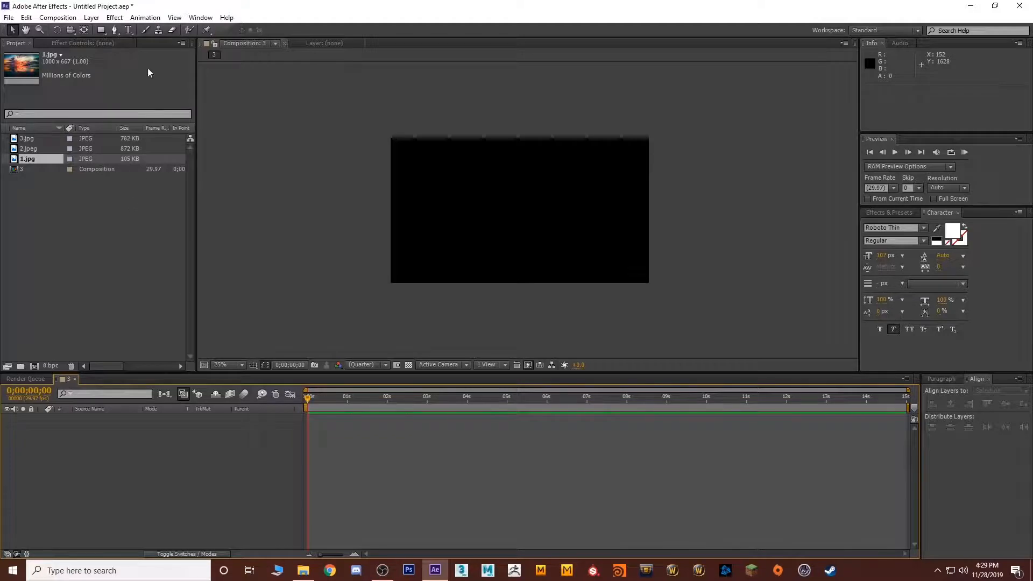
Set the shape fill to red FF0000 and draw a circle about 604 px wide near the composition's center with the Ellipse tool.
left_click(102, 30)
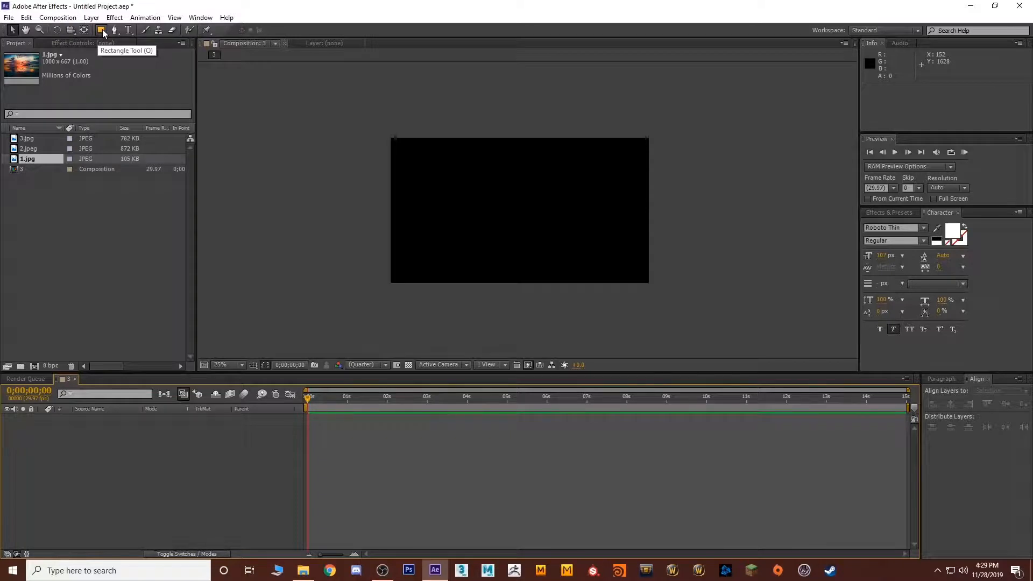
mouse_move(103, 29)
left_mouse_down()
mouse_move(154, 45)
mouse_move(162, 79)
mouse_move(151, 56)
left_mouse_up()
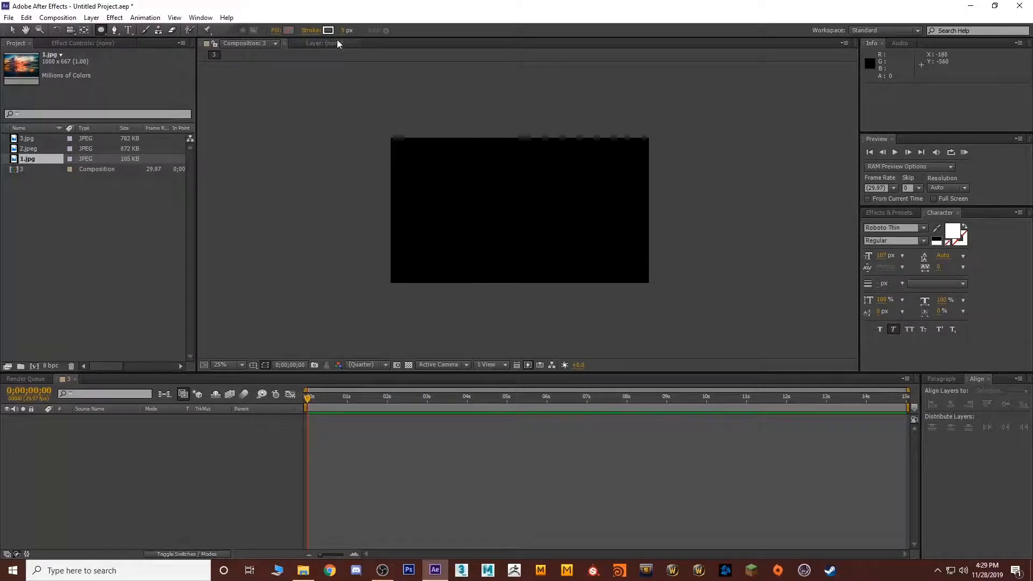
left_click(289, 30)
left_click_drag(275, 269, 293, 200)
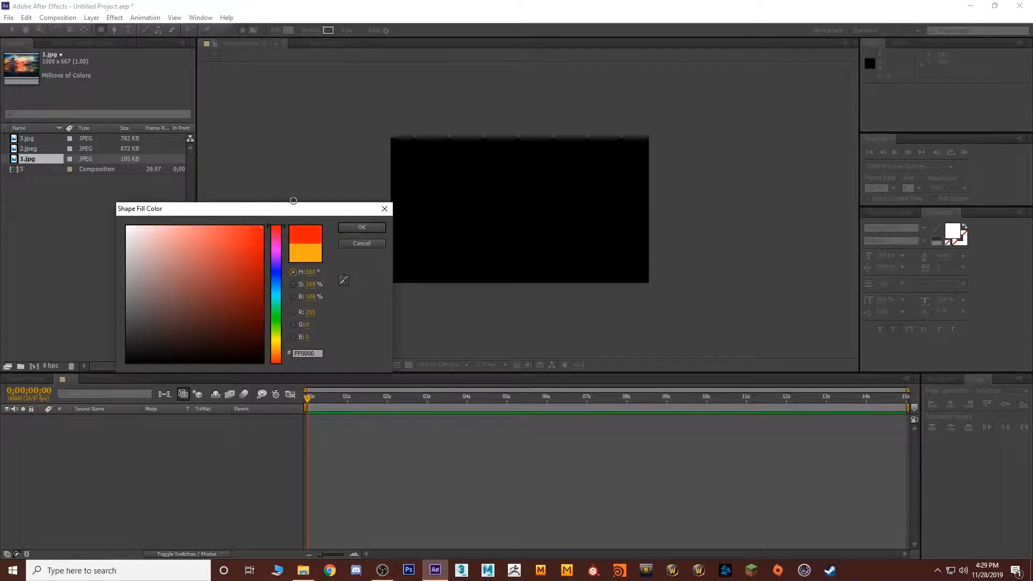
left_click(365, 228)
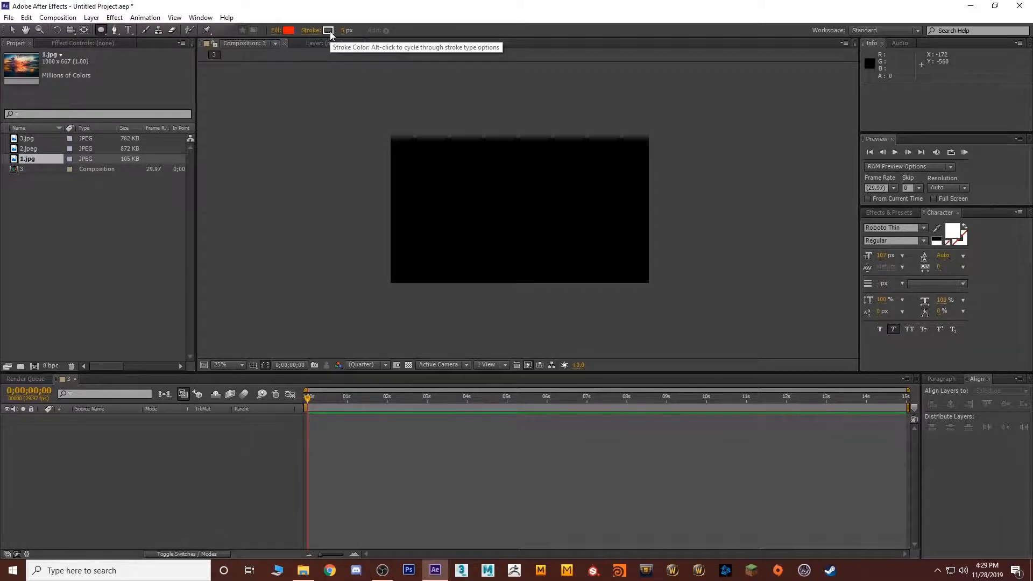
mouse_move(555, 185)
left_mouse_down()
mouse_move(470, 226)
mouse_move(479, 289)
left_mouse_up()
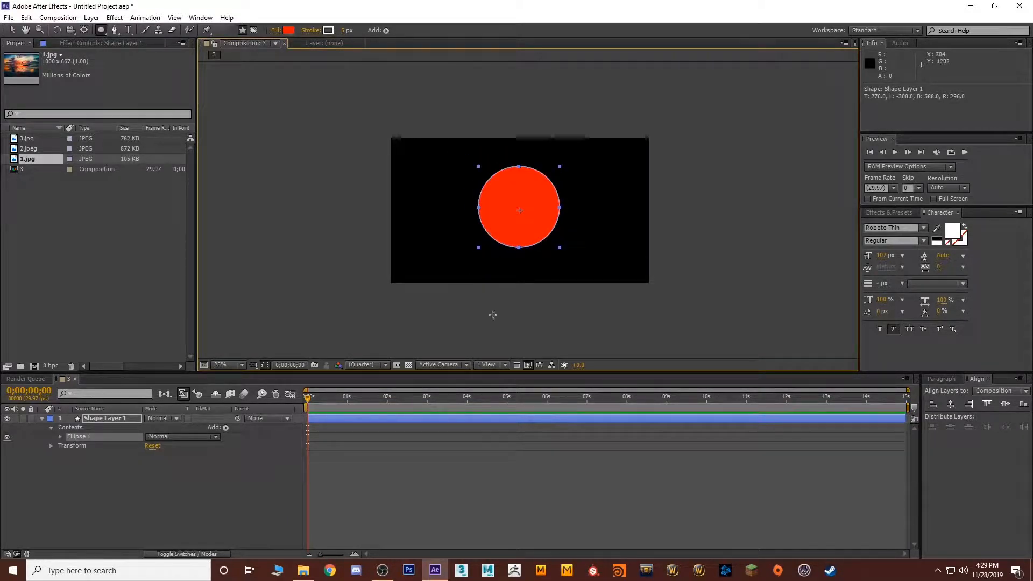
Undo the small circle and draw a larger red circle about 1012 px wide near the composition's center.
key("ctrl+z")
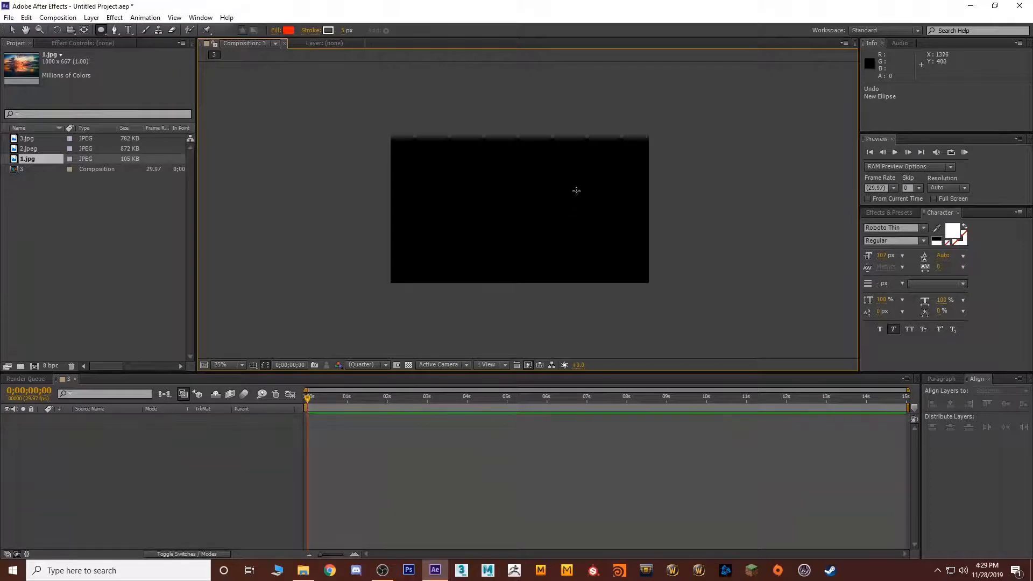
mouse_move(587, 182)
left_mouse_down()
mouse_move(491, 228)
mouse_move(460, 267)
mouse_move(444, 239)
mouse_move(477, 236)
left_mouse_up()
key("ctrl+z")
mouse_move(582, 175)
left_mouse_down()
mouse_move(546, 212)
mouse_move(460, 240)
mouse_move(445, 226)
mouse_move(445, 329)
mouse_move(455, 329)
left_mouse_up()
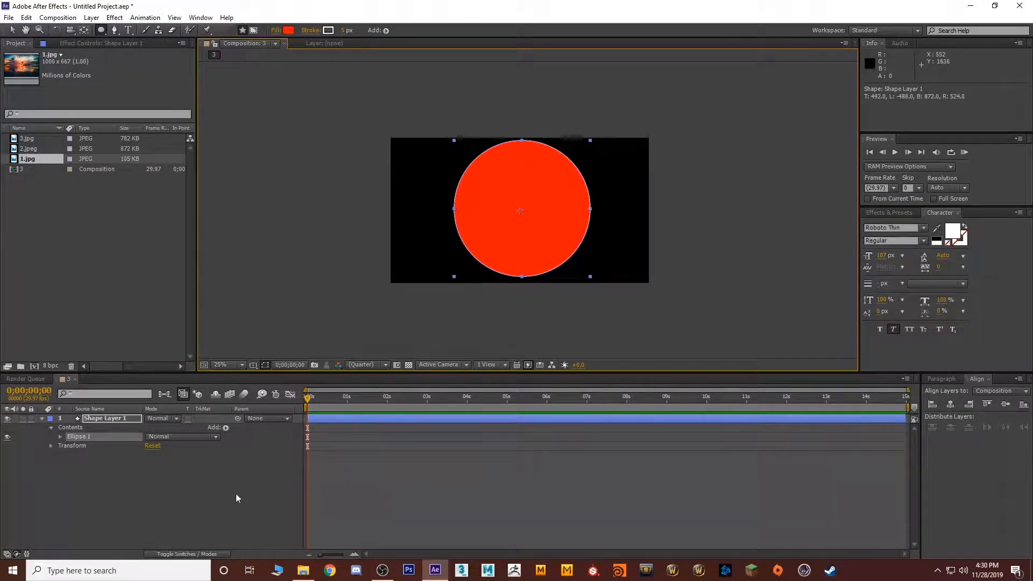
Reveal the circle layer's Transform properties and set its Scale to 35%.
left_click(120, 418)
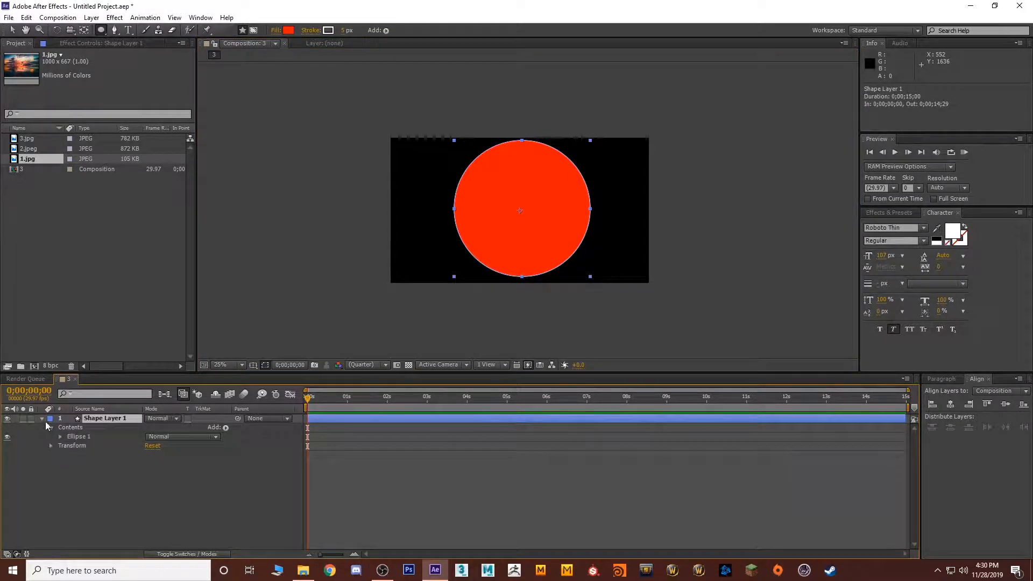
left_click(42, 418)
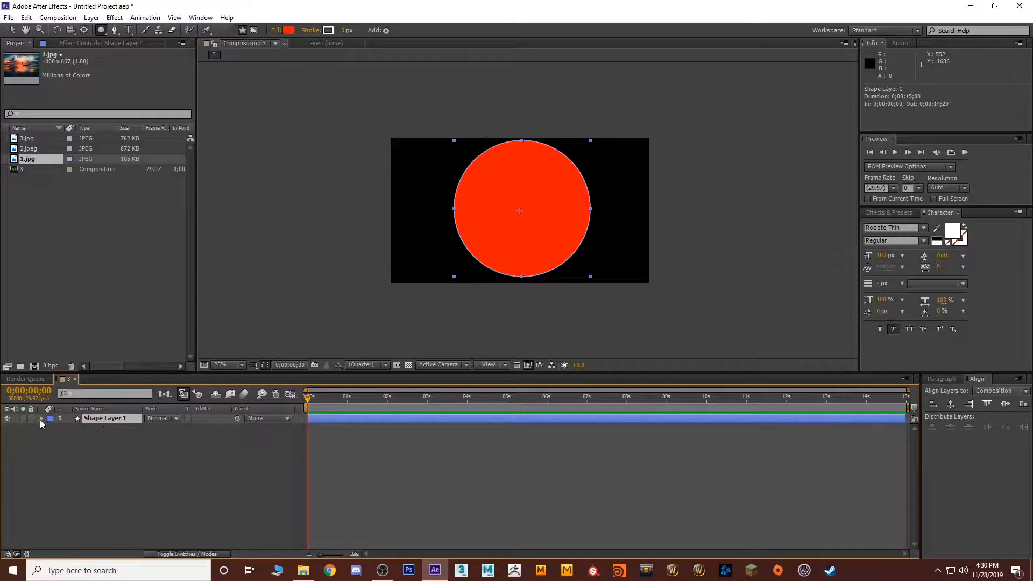
left_click(41, 419)
left_click(47, 446)
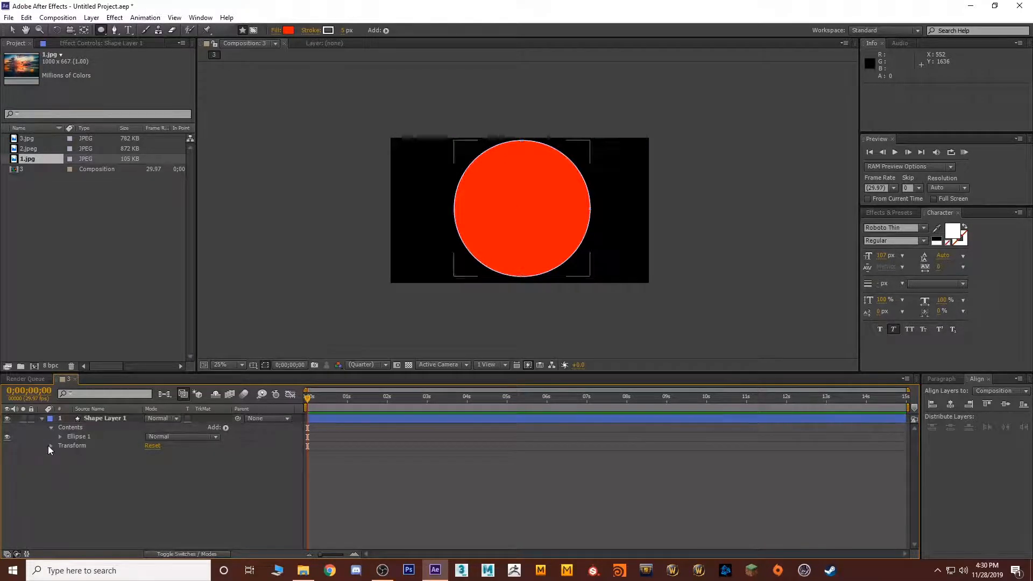
left_click(50, 445)
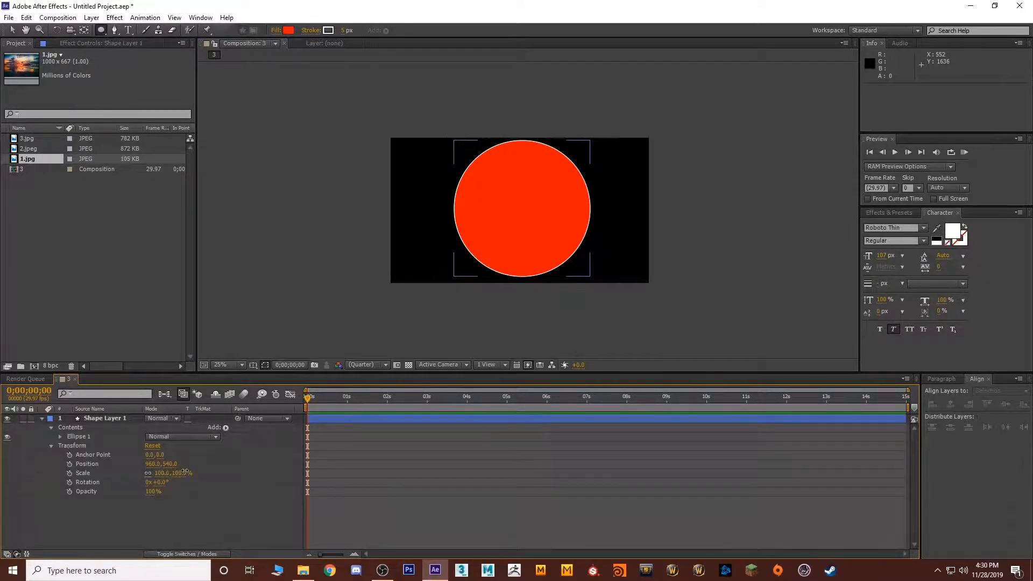
left_click_drag(184, 473, 93, 472)
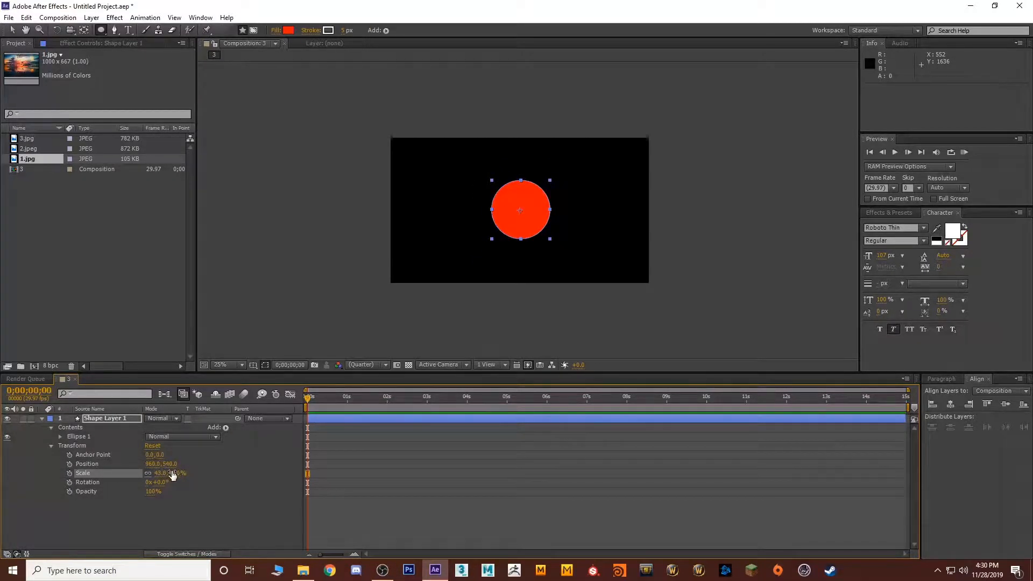
left_click_drag(172, 474, 159, 473)
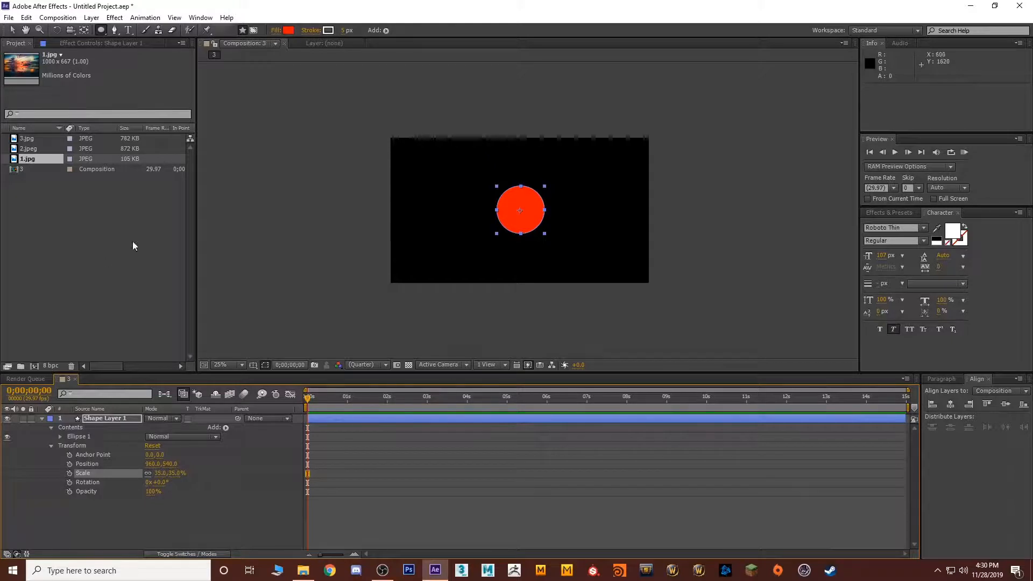
Move the circle to the composition's upper-left corner at Position 184, 200 and start Position keyframing at 0;00;00;00.
key("v")
left_click(407, 438)
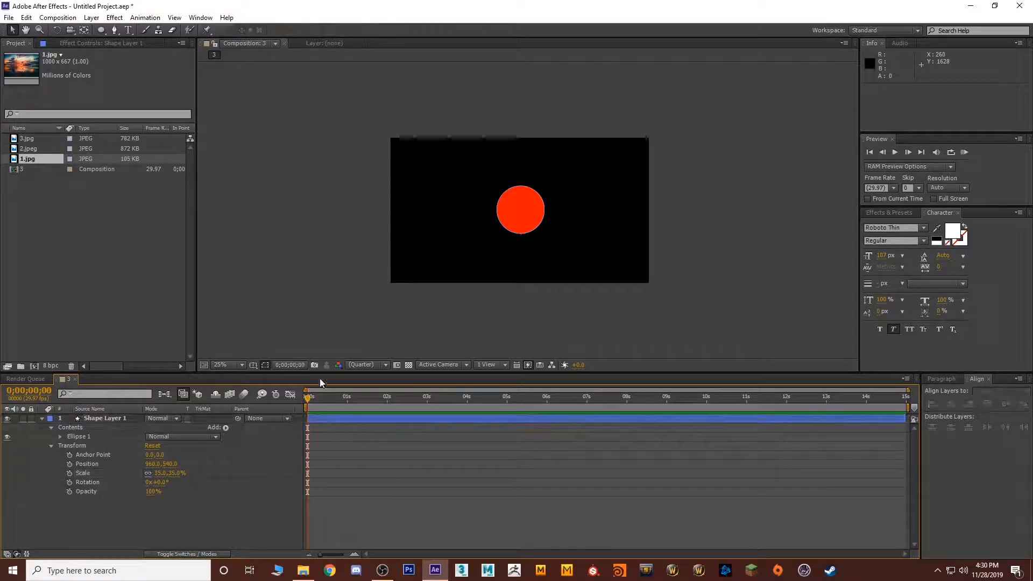
left_click(515, 211)
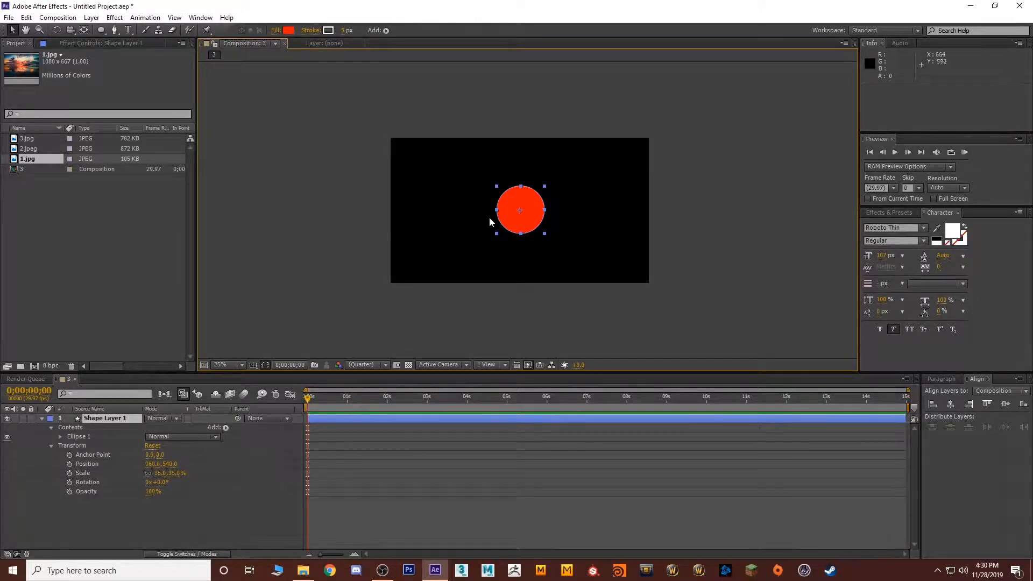
left_click_drag(518, 233, 413, 187)
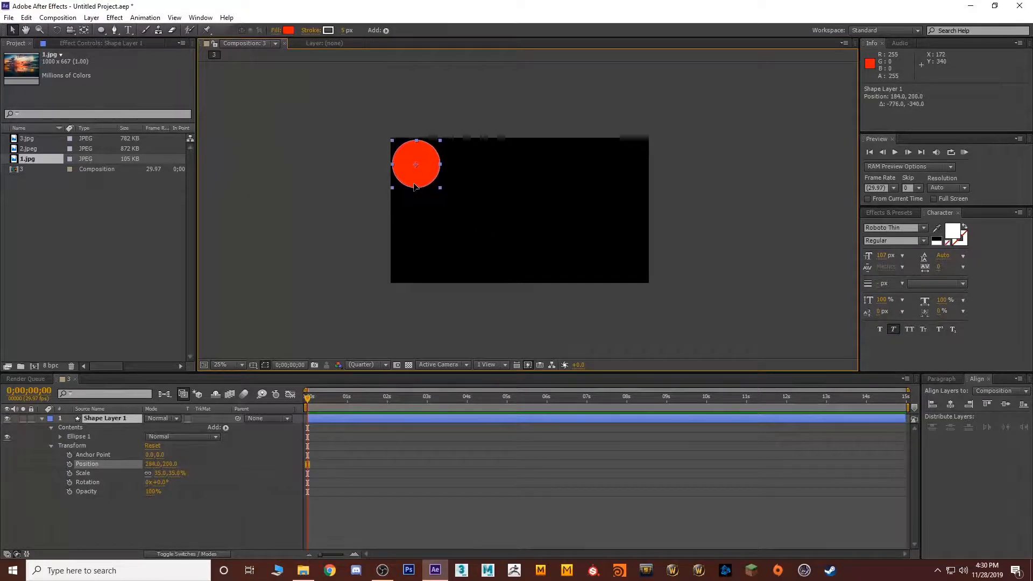
left_click(68, 464)
At 0;00;01;00, move the circle straight across to the upper-right corner at Position 1712, 200.
left_click(347, 398)
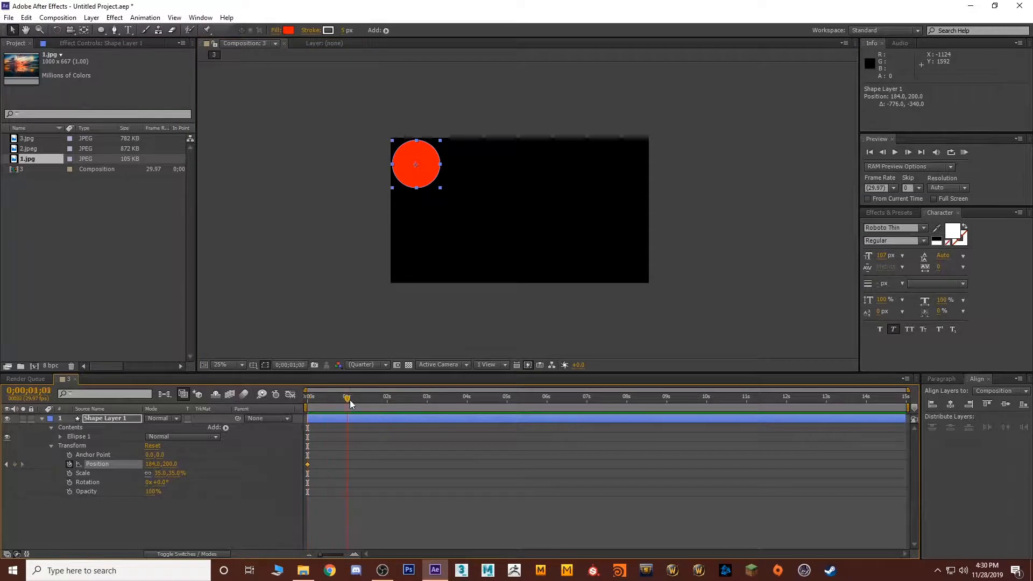
left_click(434, 179)
left_click_drag(438, 178, 643, 176)
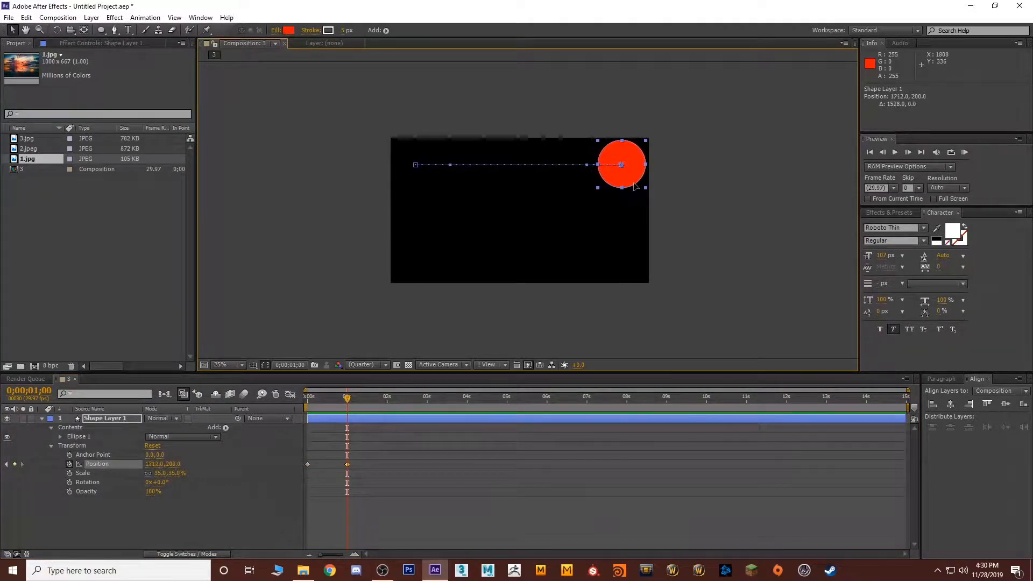
Keyframe the circle in the composition's lower-right corner at 0;00;02;00 and in the lower-left corner at Position 180, 880 at 0;00;03;00.
left_click(387, 398)
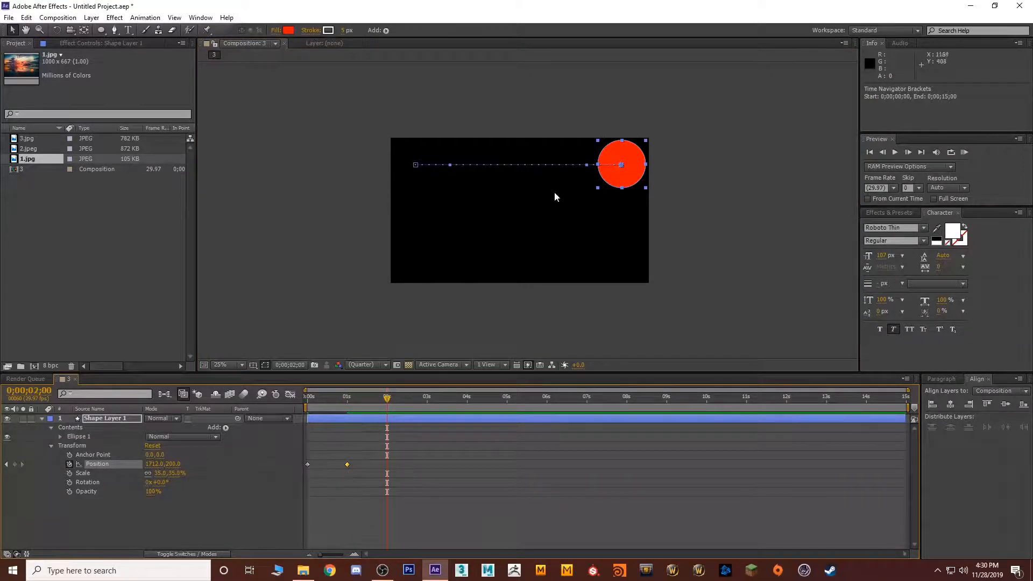
left_click_drag(618, 171, 406, 266)
left_click(427, 396)
Copy the first Position keyframe and paste it at 0;00;04;00 to close the circle's motion path.
left_click(468, 403)
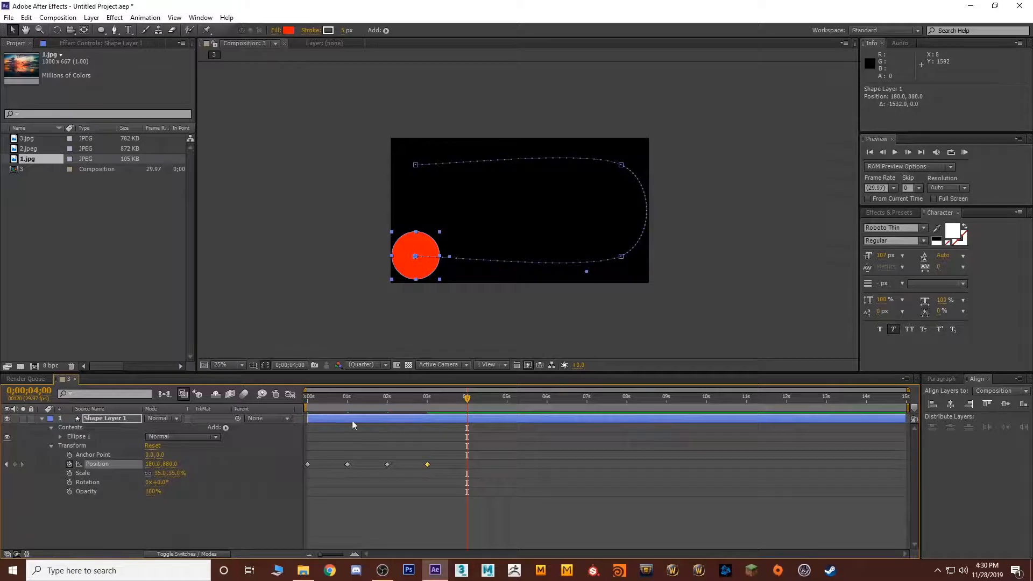
left_click_drag(318, 460, 313, 472)
left_click_drag(304, 475, 311, 463)
mouse_move(309, 465)
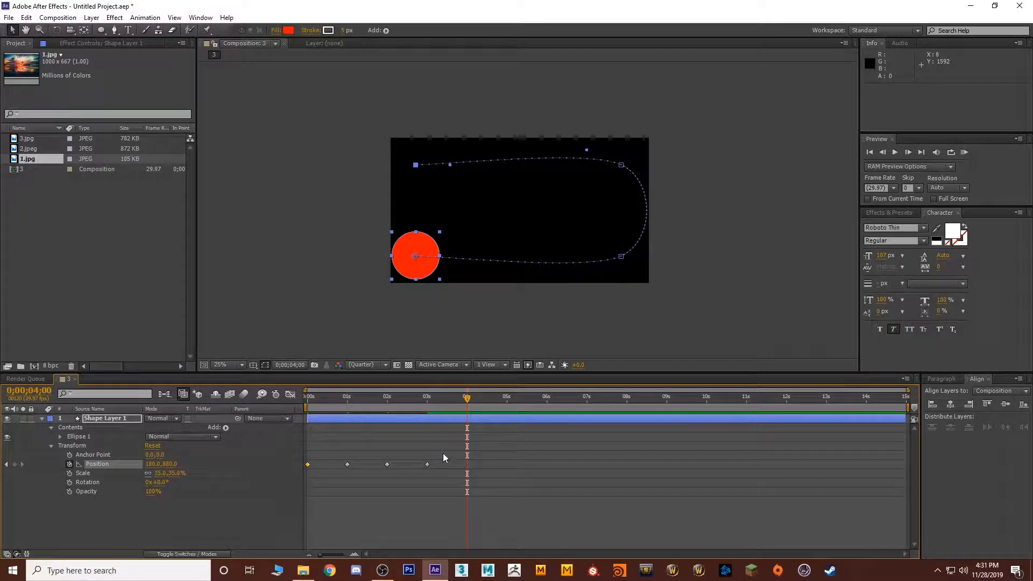
key("ctrl+c")
key("ctrl+v")
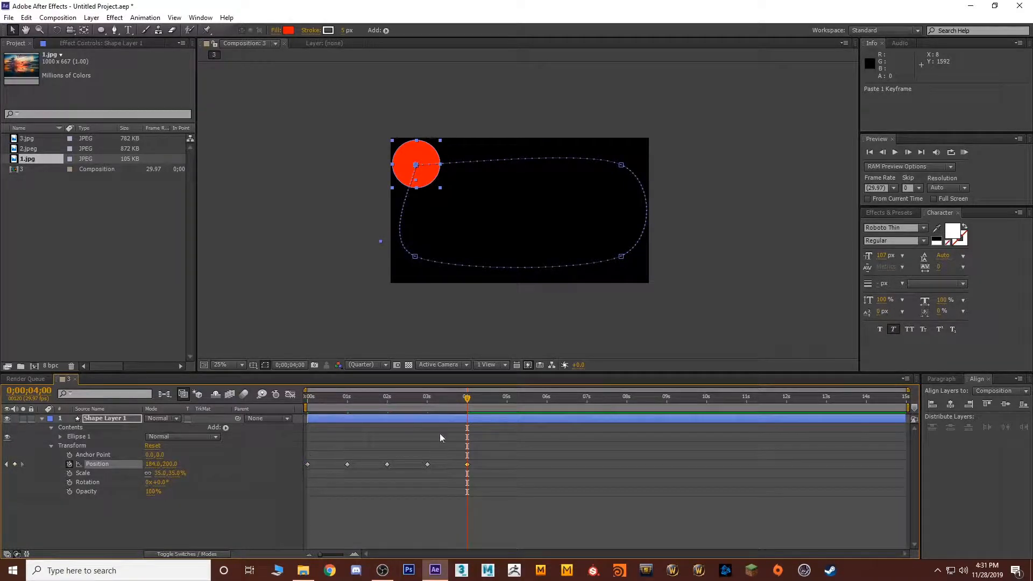
Play back the circle's looping motion twice from the start and return to 0;00;00;00.
left_click_drag(467, 398, 256, 398)
left_click(892, 153)
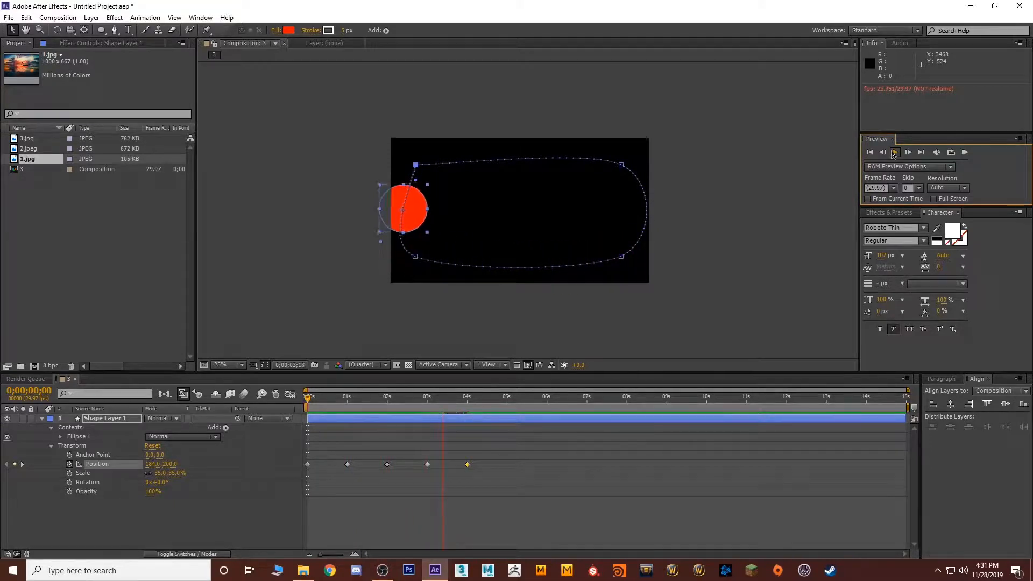
left_click(893, 154)
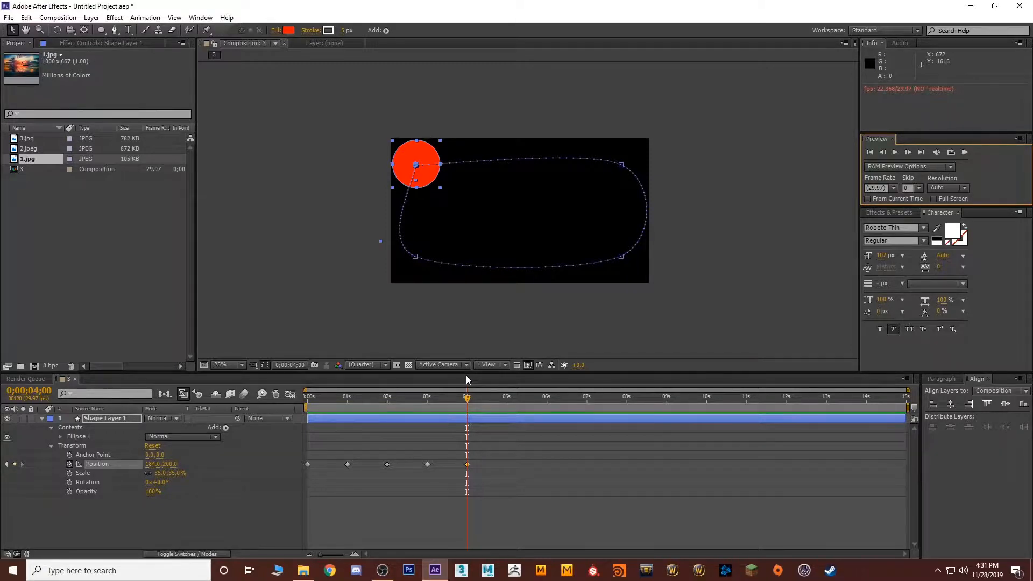
left_click_drag(407, 399, 319, 373)
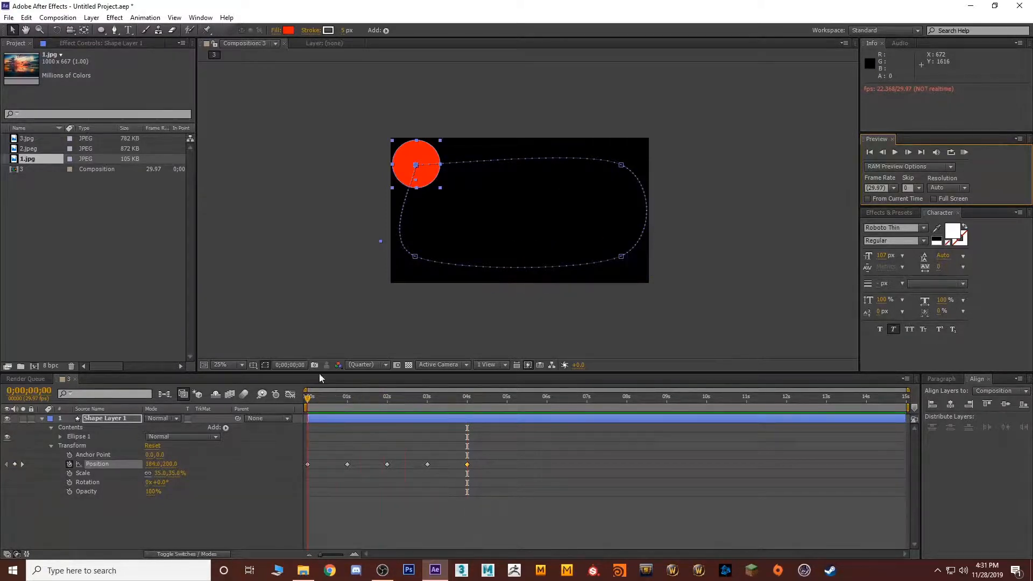
left_click(895, 152)
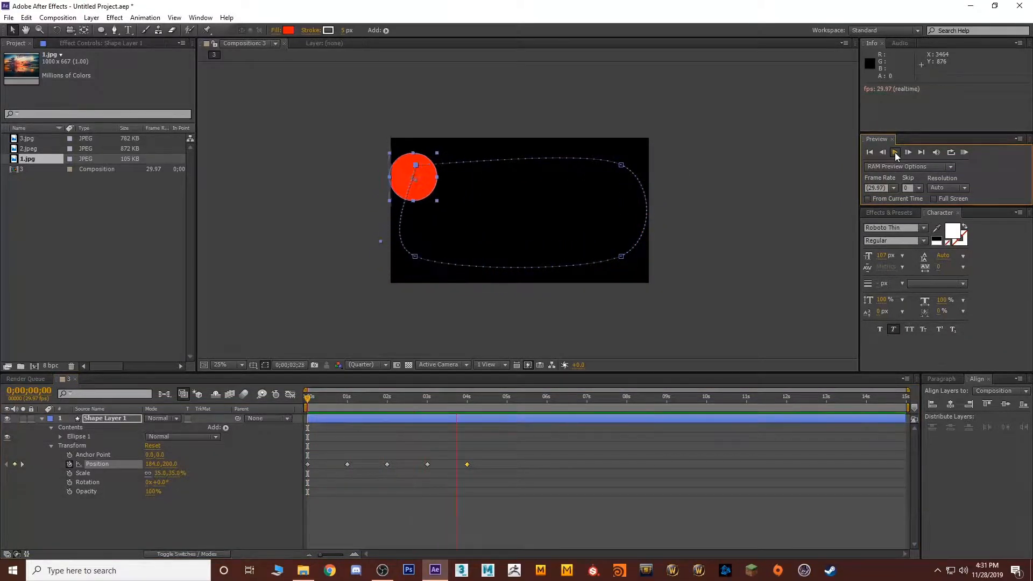
left_click(896, 151)
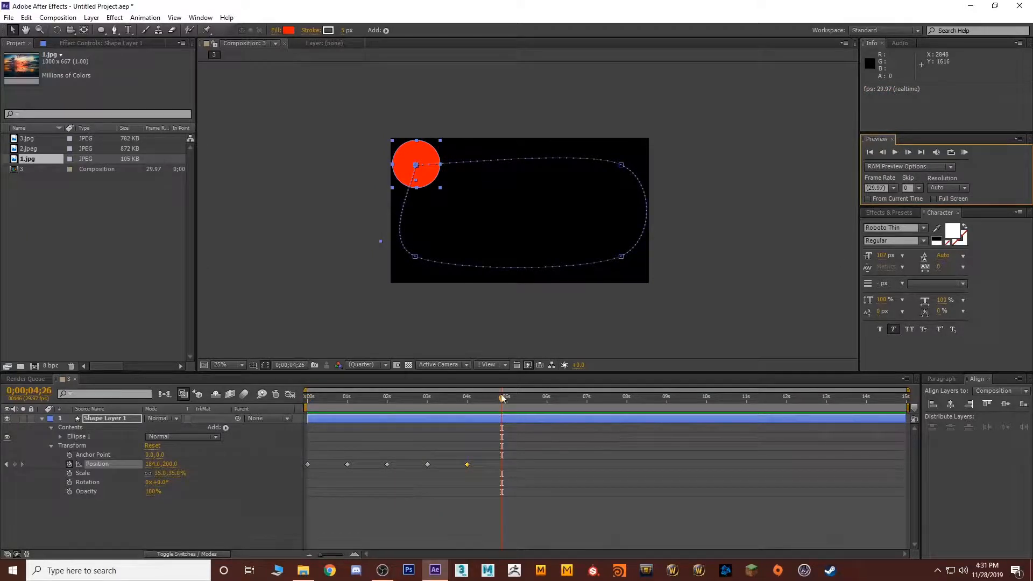
key("Home")
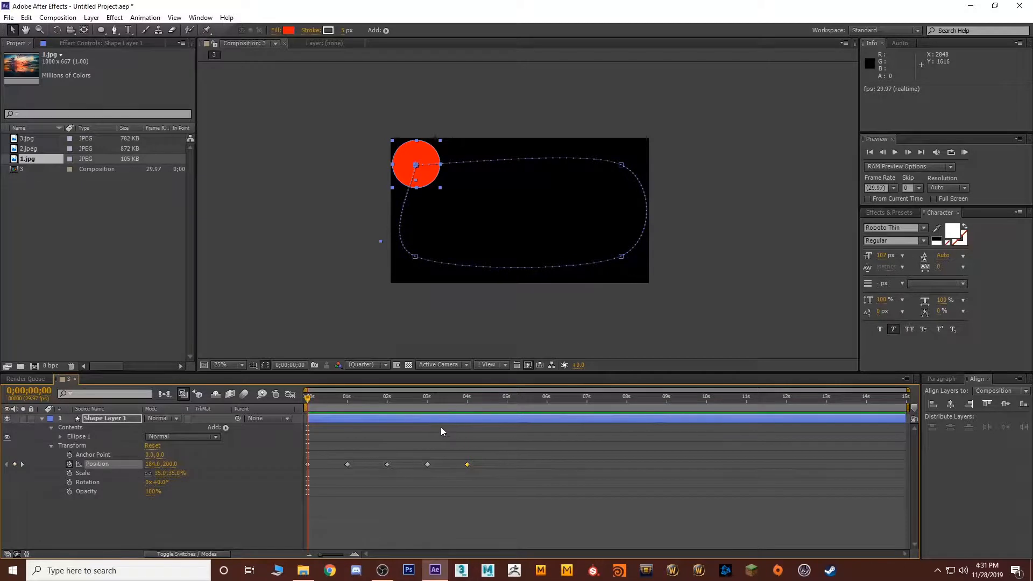
left_click(424, 422)
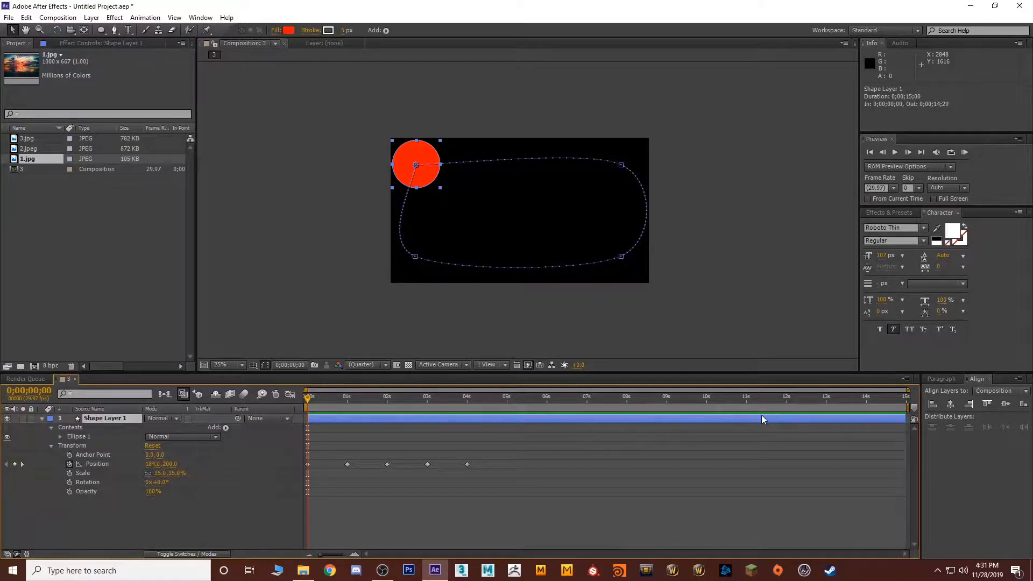
left_click(444, 459)
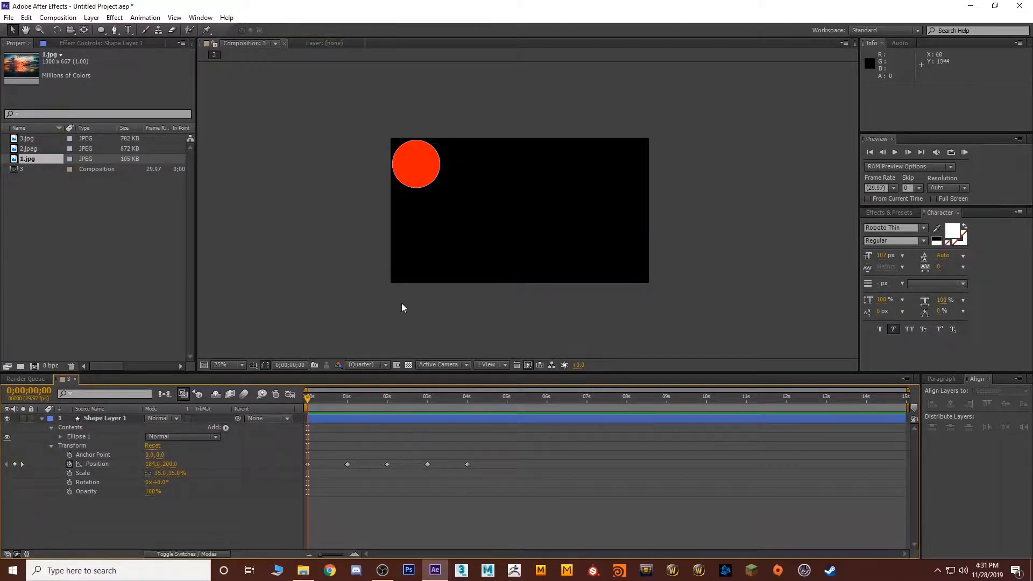
left_click(417, 164)
left_click(150, 531)
left_click(108, 418)
key("Return")
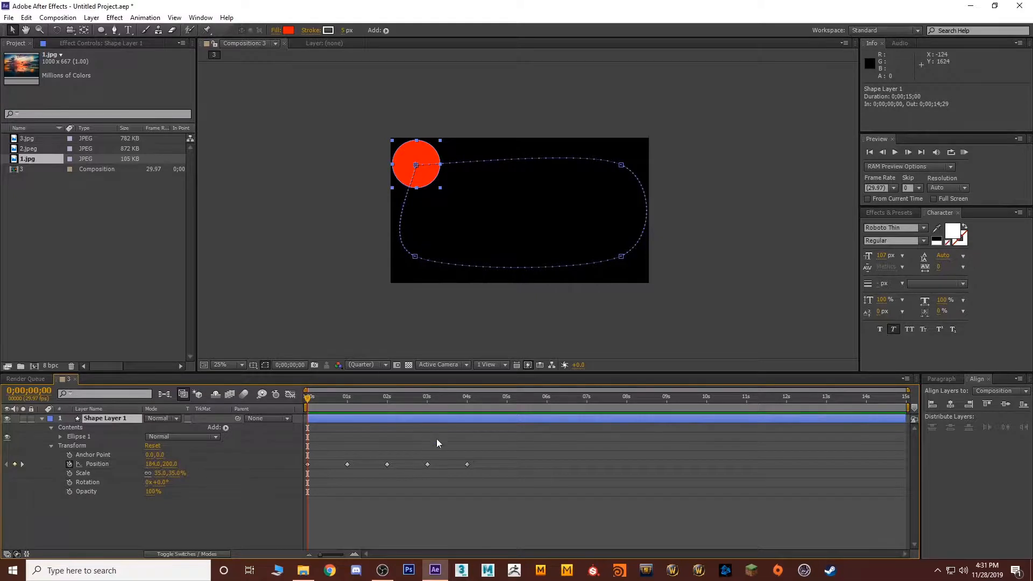
left_click_drag(486, 398, 468, 398)
left_click(156, 536)
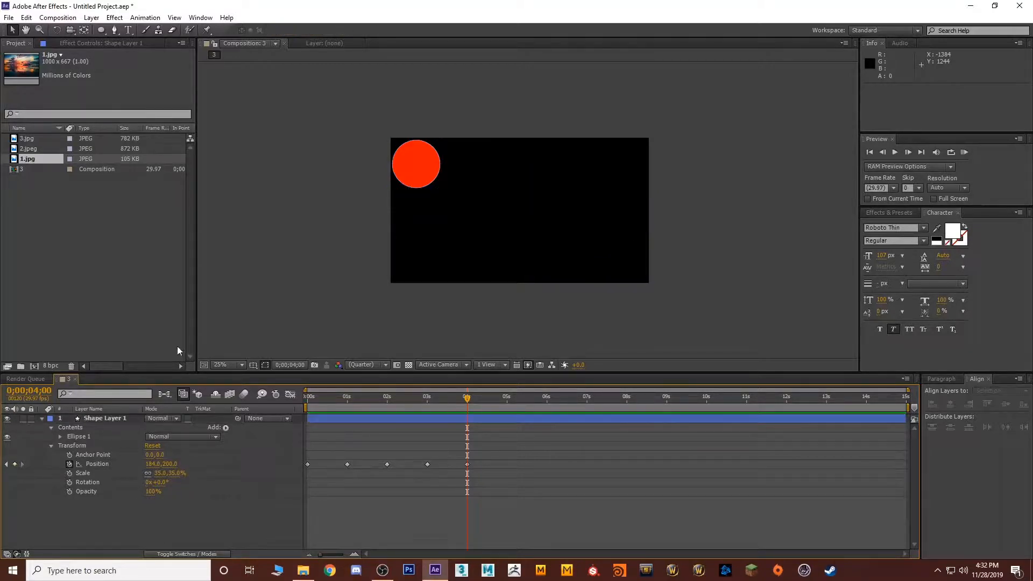
Add the composition to the render queue and accept render settings with Best quality and Full resolution.
left_click(56, 18)
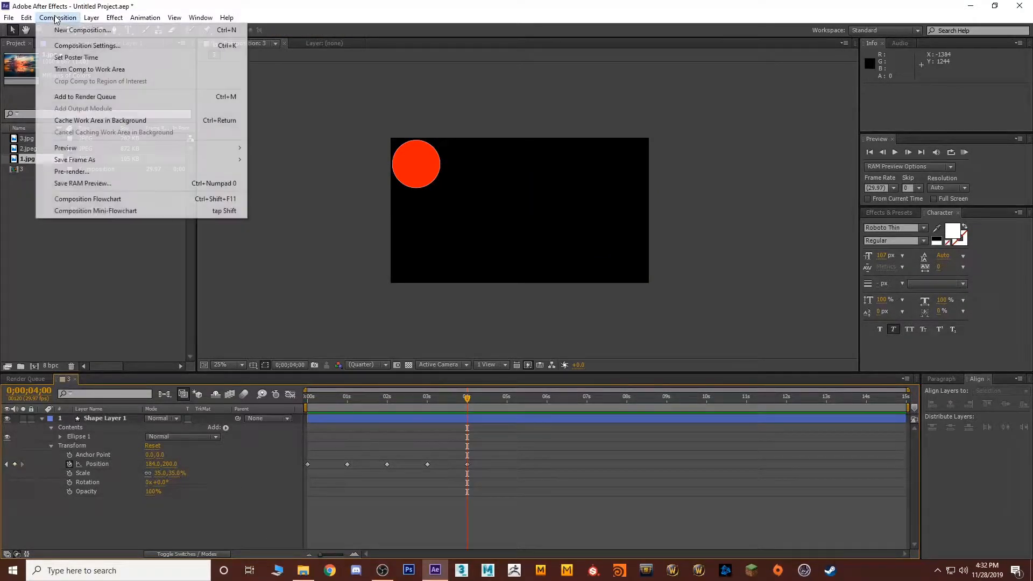
left_click(101, 97)
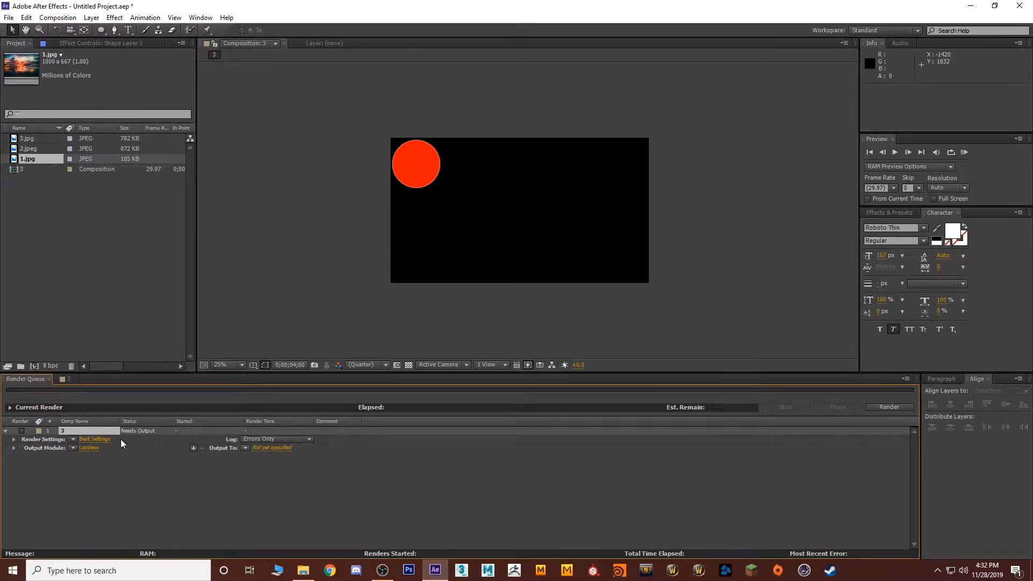
left_click(93, 438)
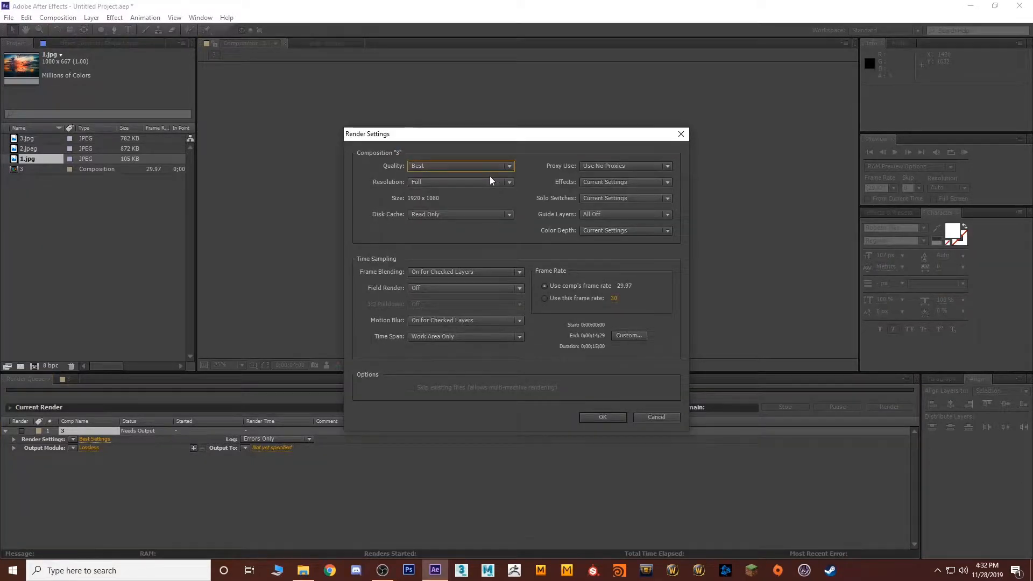
left_click(586, 418)
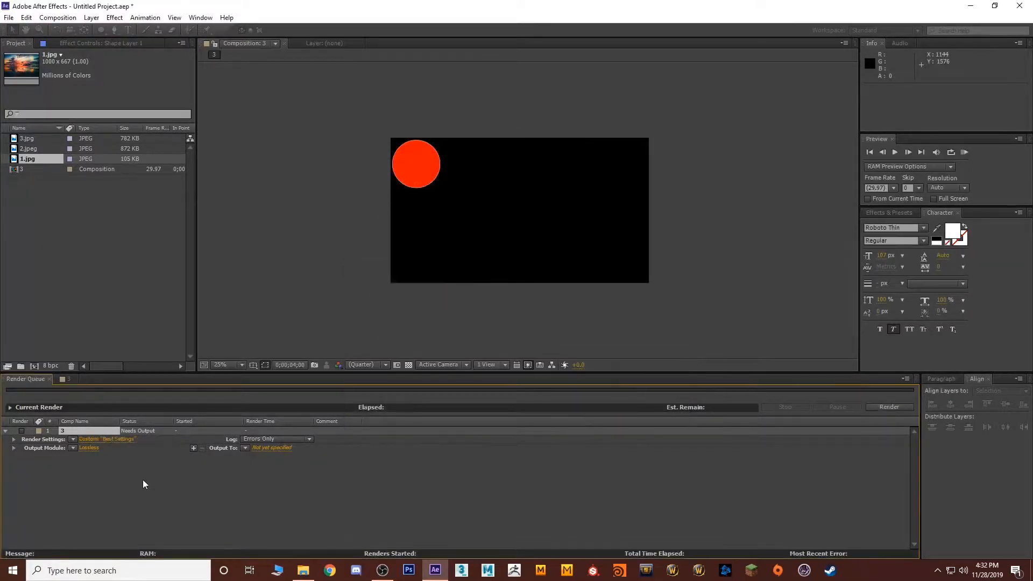
Set the output module to H.264 format, accept its default video options, and enable audio output at 48.000 kHz stereo.
left_click(90, 447)
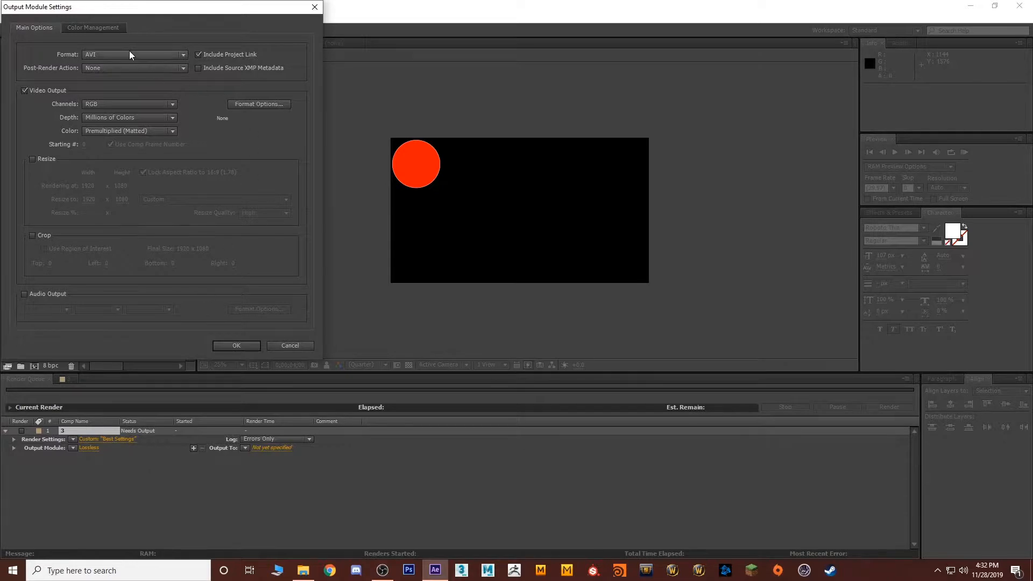
left_click(113, 55)
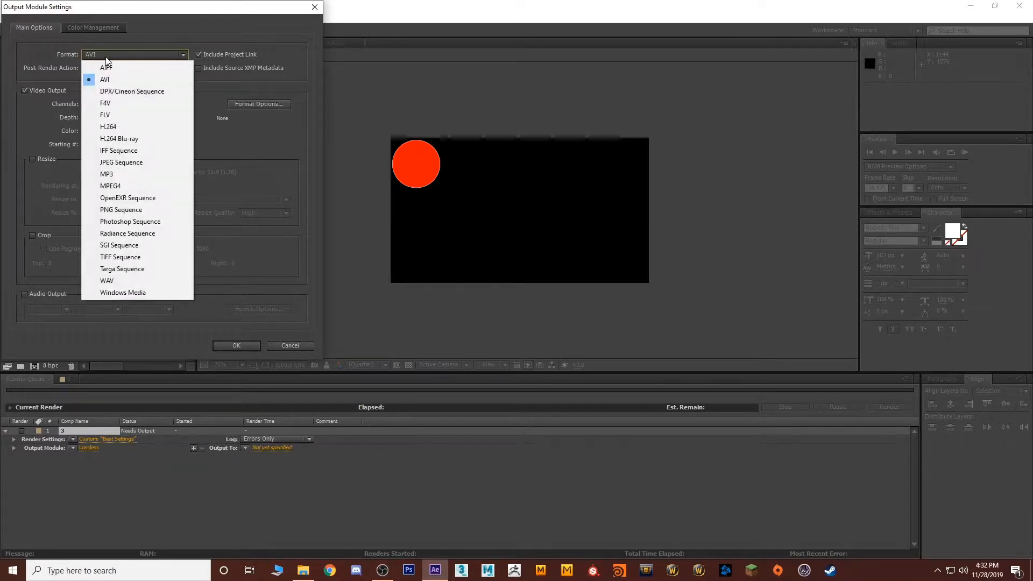
left_click(121, 129)
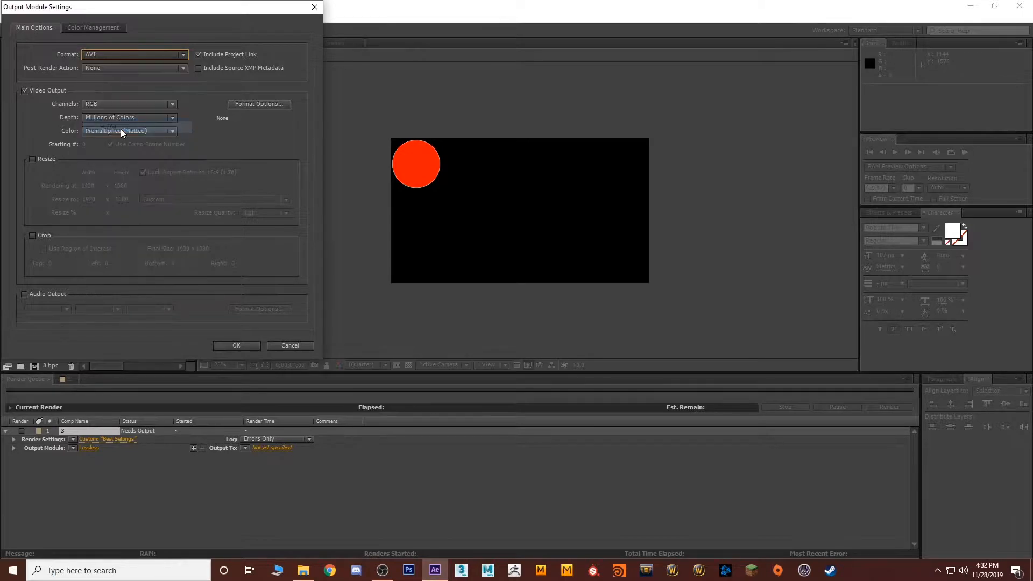
left_click(256, 103)
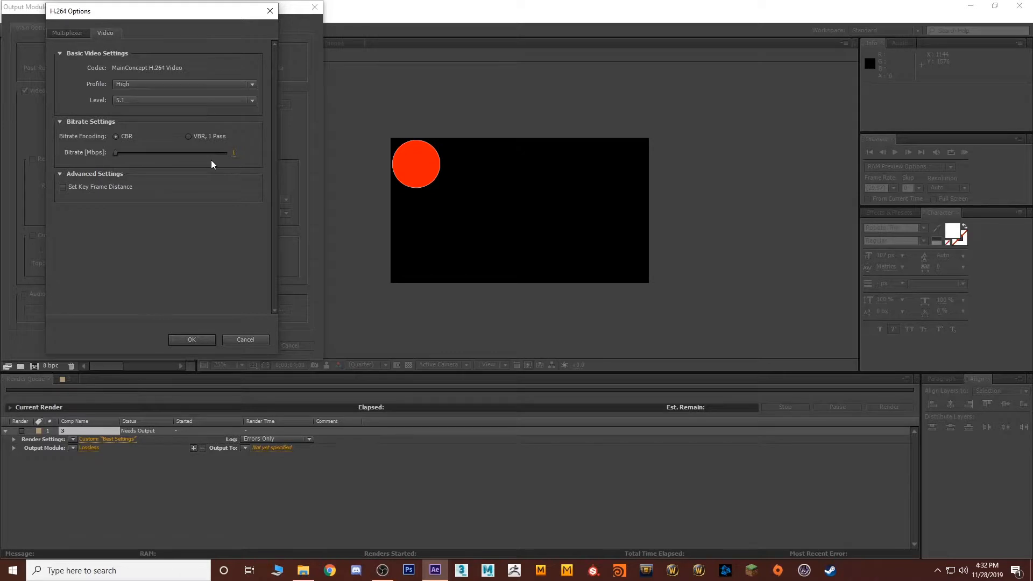
left_click(199, 340)
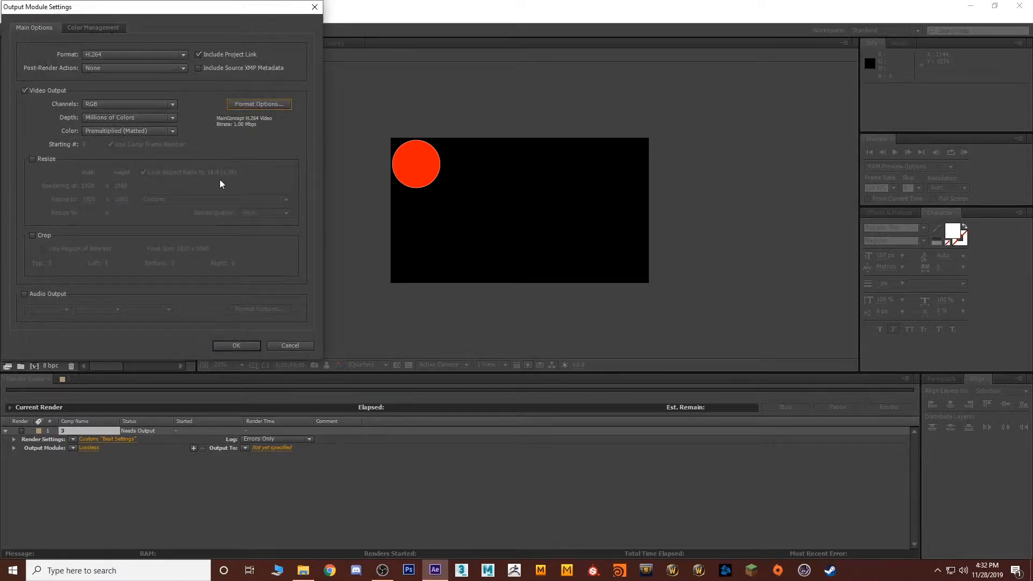
left_click(25, 294)
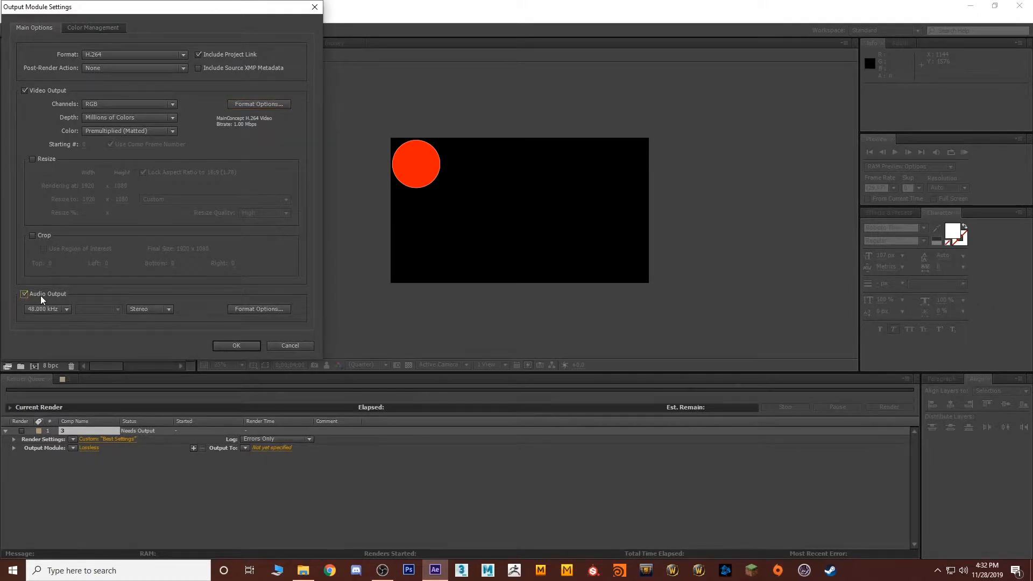
left_click(228, 344)
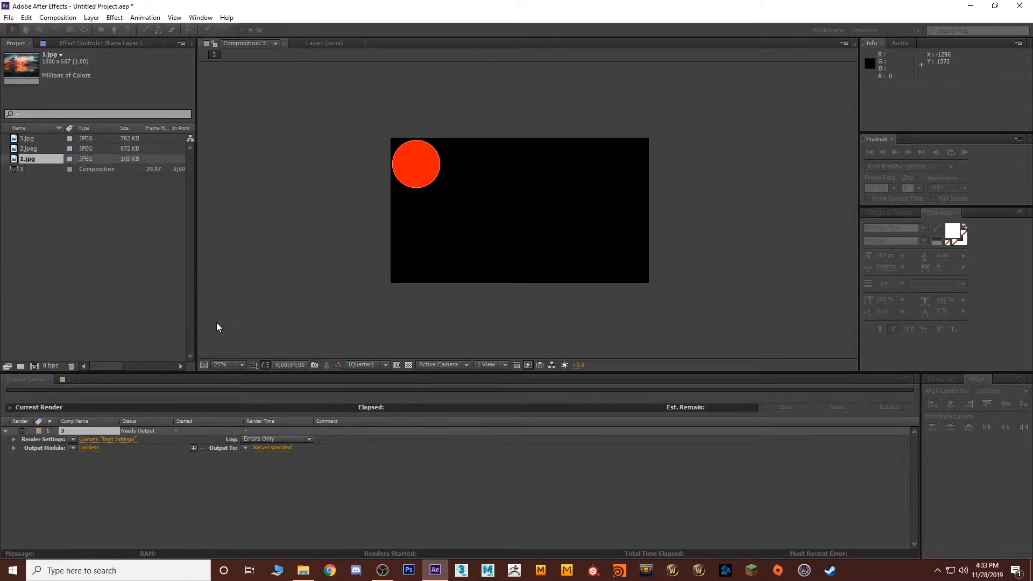
Set the output file to Video Test on the Desktop as an H.264 MP4 and render the queued composition.
left_click(266, 450)
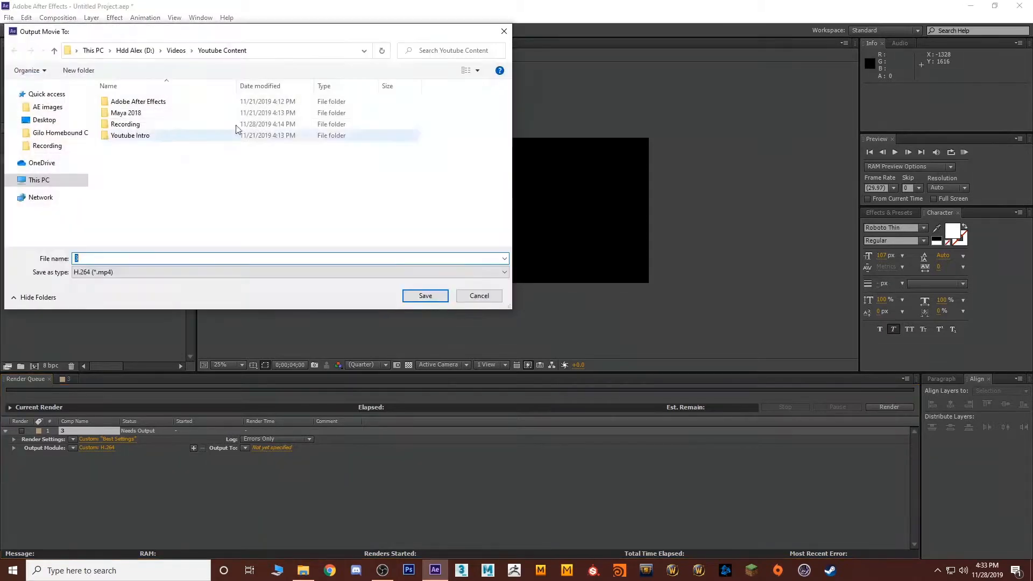
left_click(61, 119)
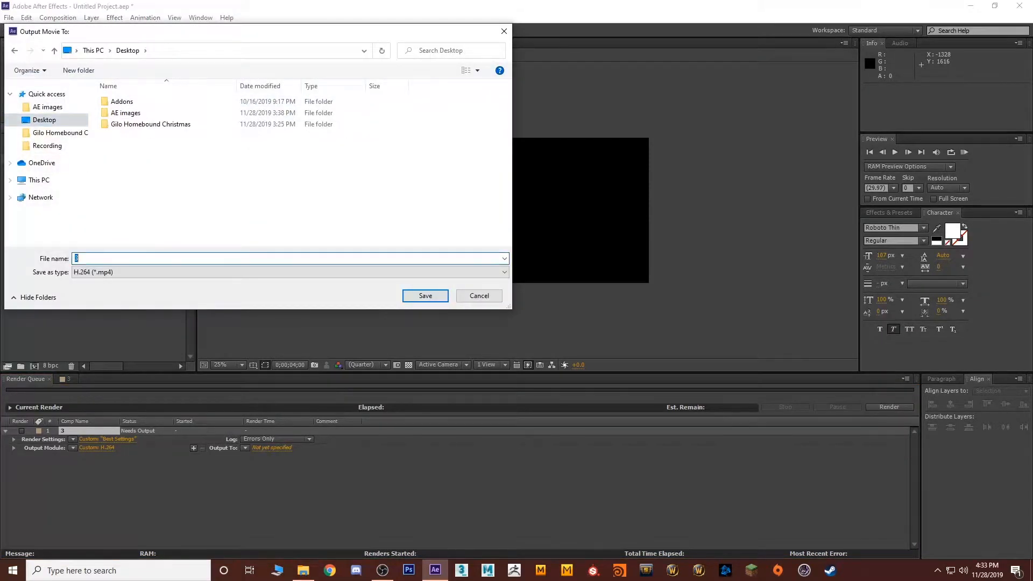
type("Video Test")
left_click(430, 299)
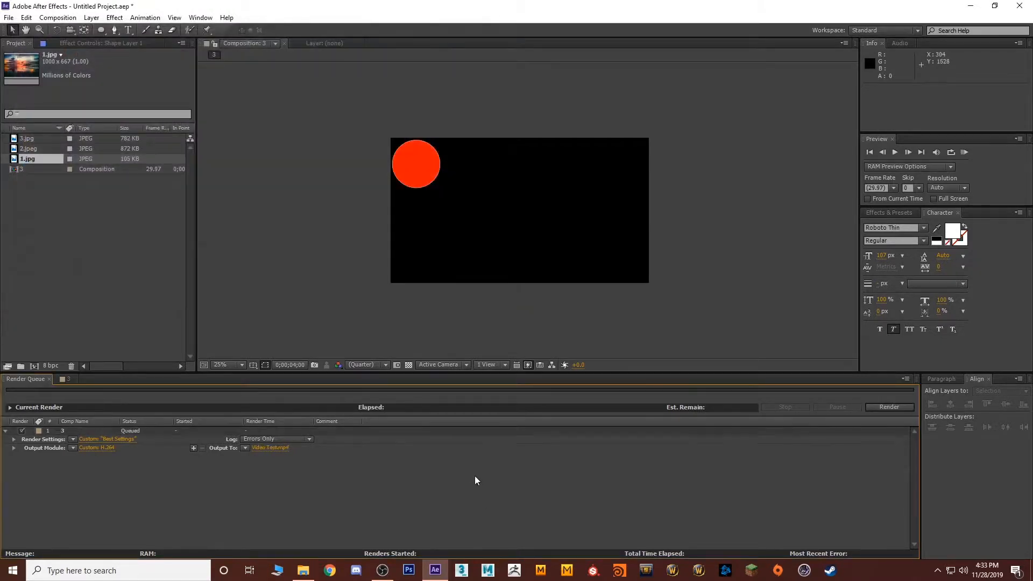
left_click(889, 407)
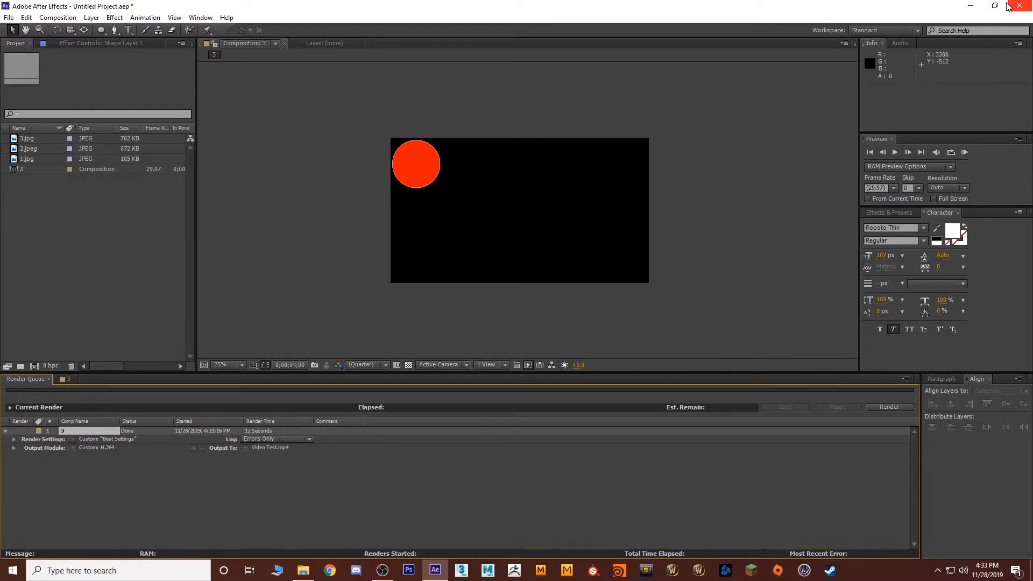
Play the rendered Video Test file from the desktop in VLC, replay it from the start, and return to After Effects.
left_click(970, 5)
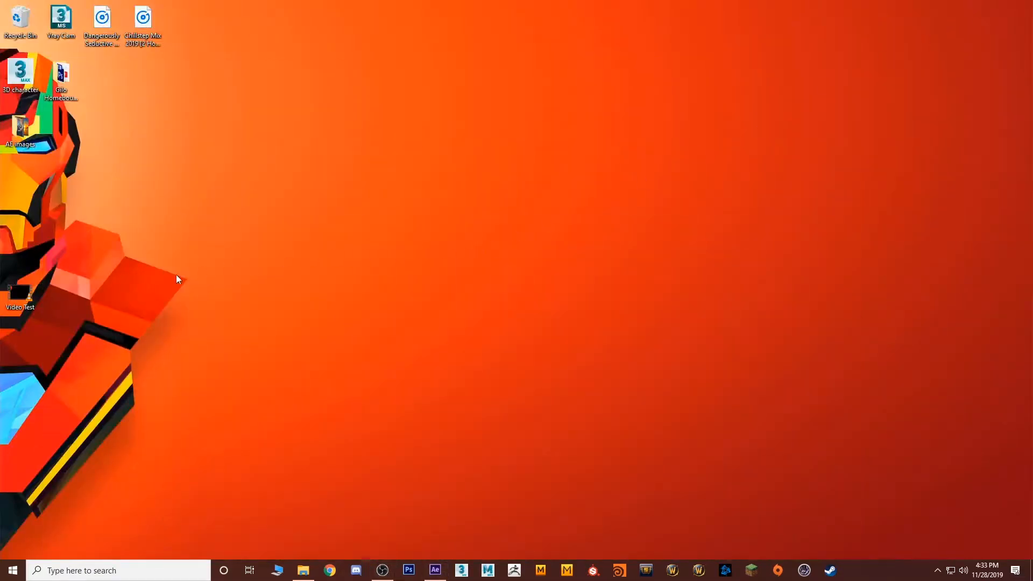
double_click(31, 292)
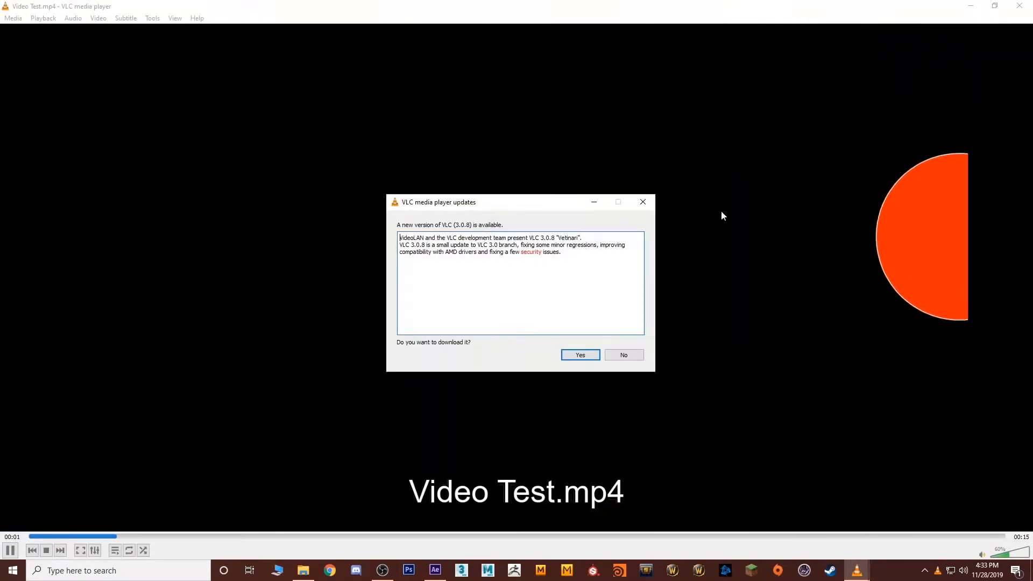
left_click(644, 197)
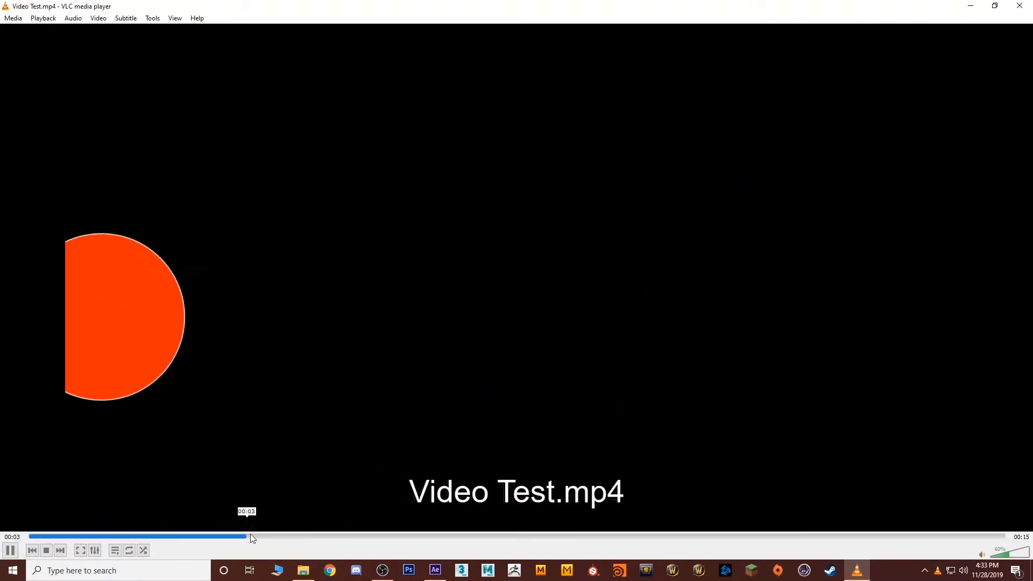
left_click(30, 536)
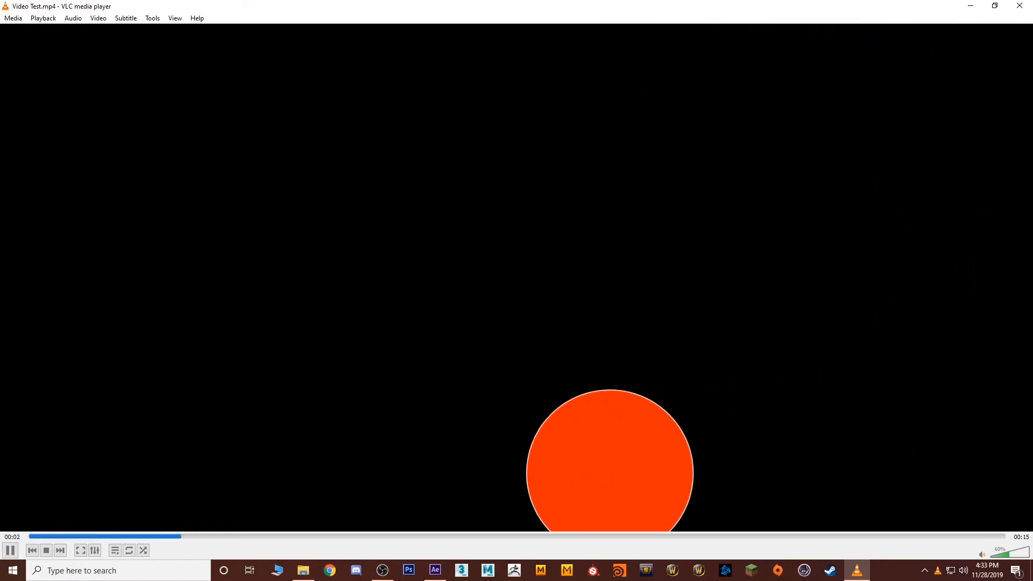
left_click(1020, 6)
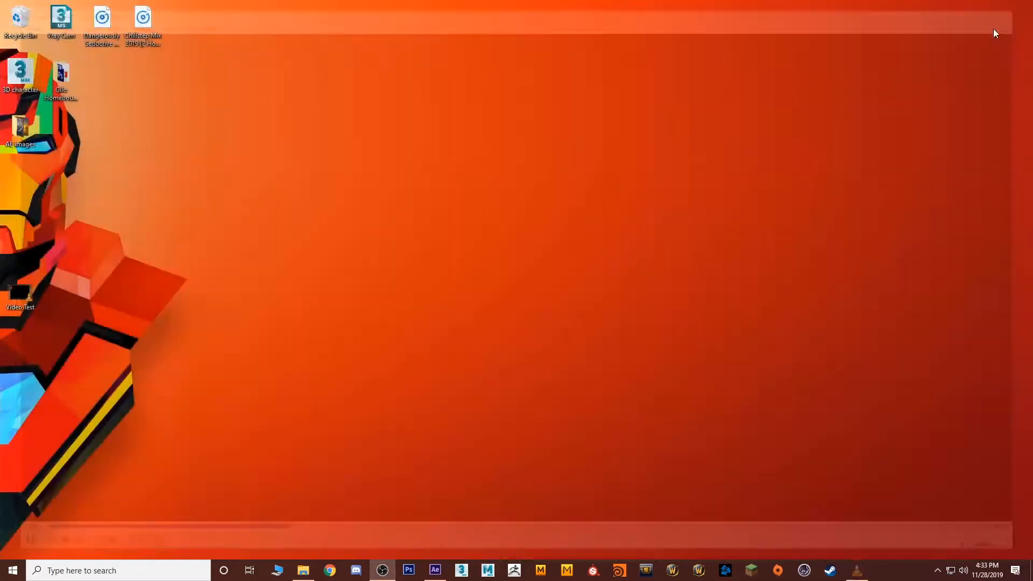
left_click(435, 571)
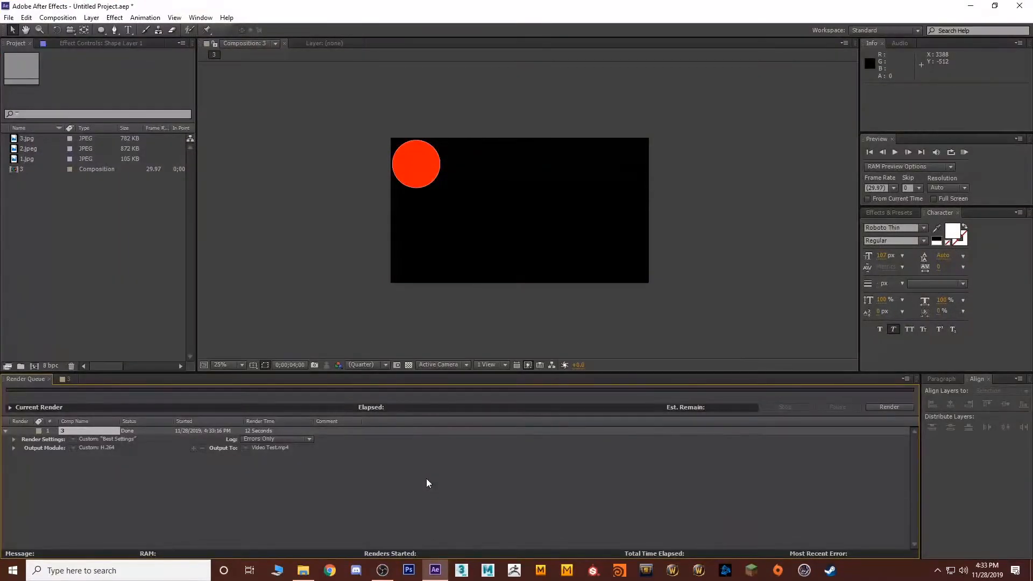